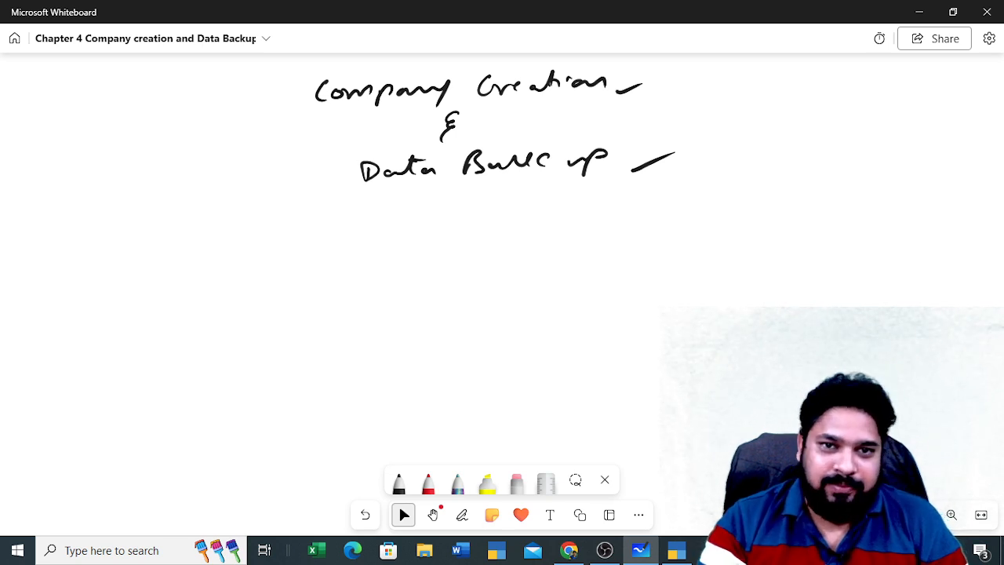
Underline 'Backup' and start handwriting 'Simulation' below the heading with the pen
drag(446, 189, 492, 188)
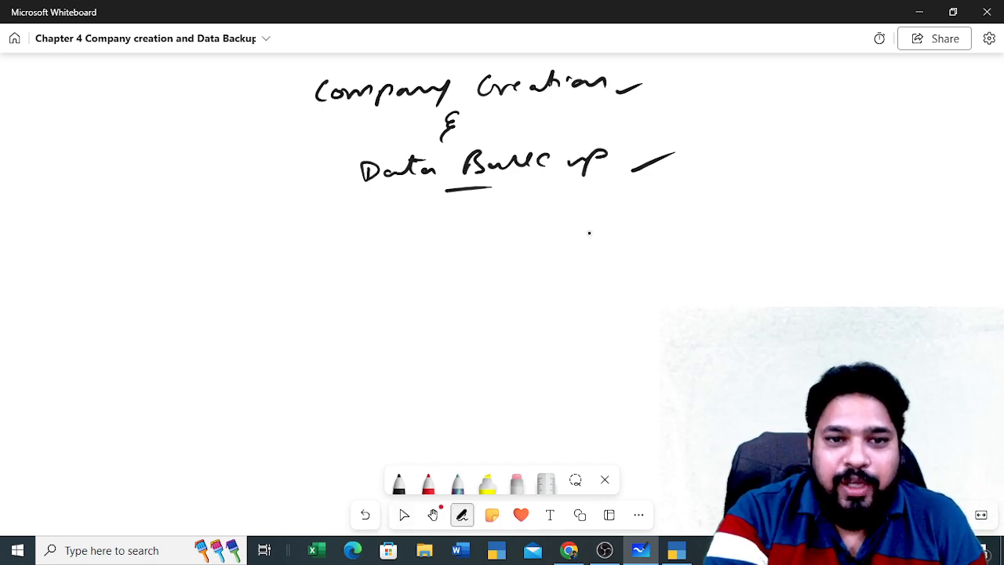
drag(407, 245, 394, 263)
mouse_move(415, 244)
mouse_down()
mouse_move(416, 253)
mouse_move(487, 235)
mouse_move(527, 251)
mouse_move(566, 248)
mouse_up()
drag(521, 236, 533, 233)
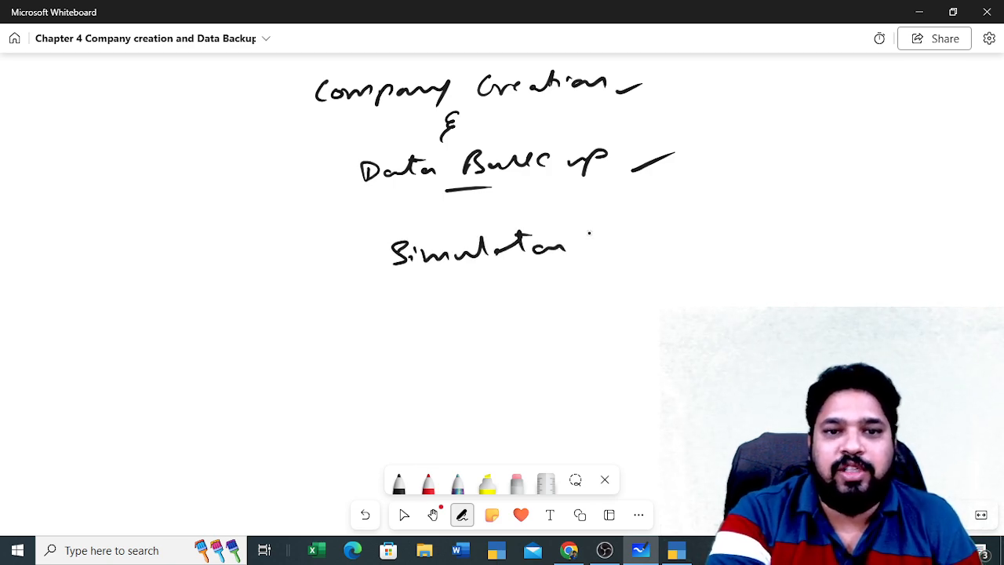
Write 'Software' after 'Simulation', underline both words, and add a tick mark
mouse_move(609, 226)
mouse_down()
mouse_move(624, 244)
mouse_move(740, 229)
mouse_up()
drag(486, 262, 549, 258)
click(404, 515)
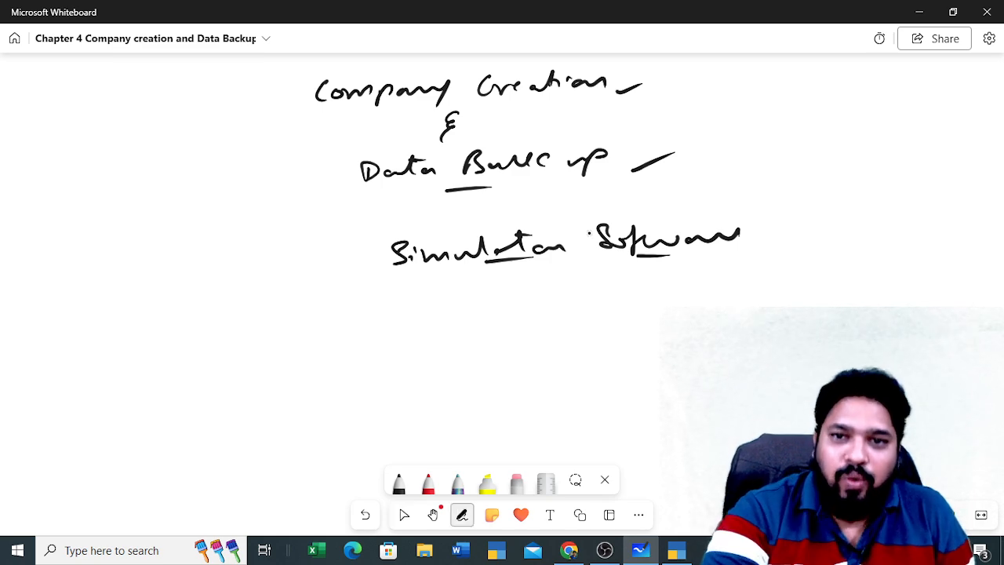
drag(543, 271, 645, 268)
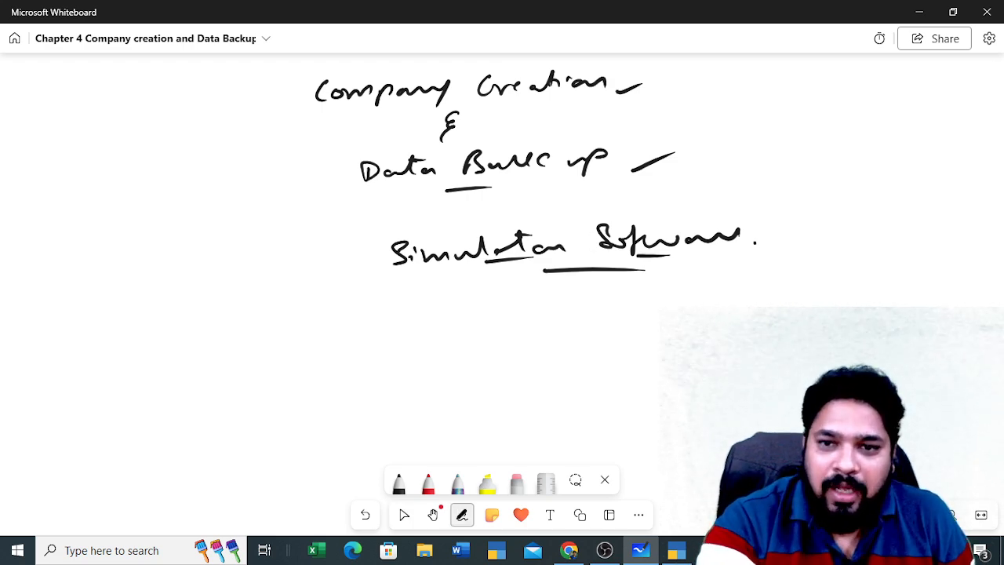
drag(755, 244, 793, 225)
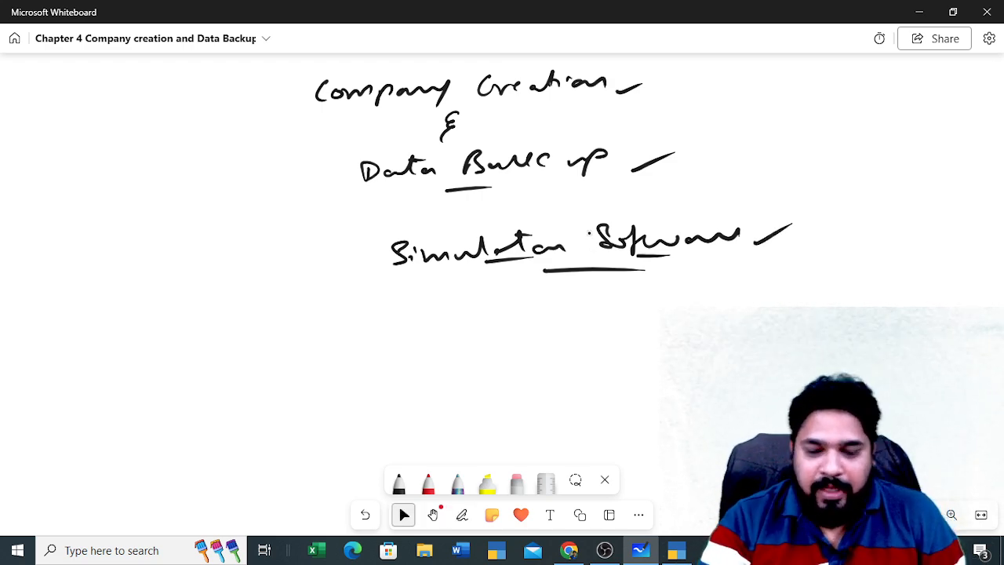
Switch to the FinC Lab lesson and read down the TallyPrime Introduction page
click(569, 550)
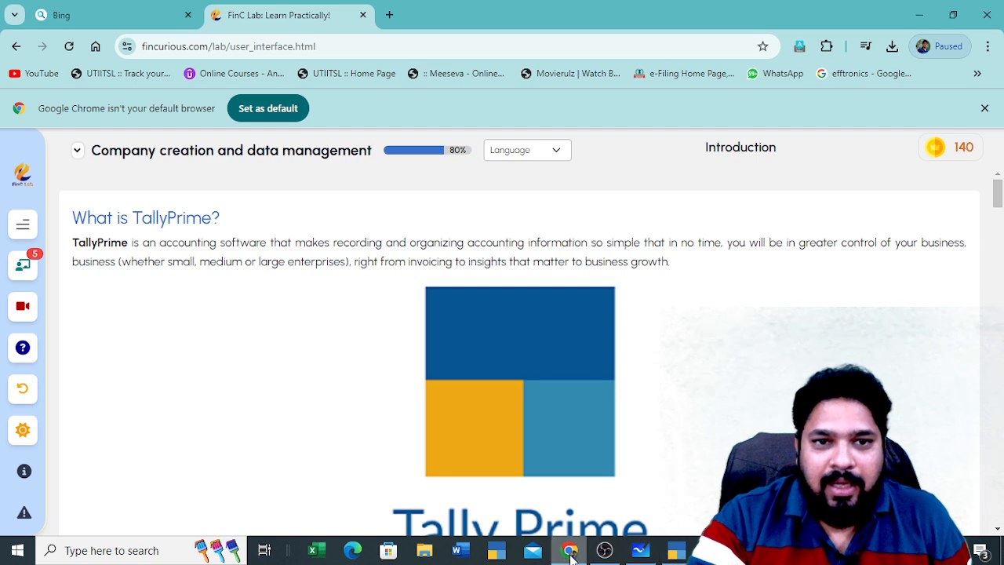
scroll(150, 265, down, 2)
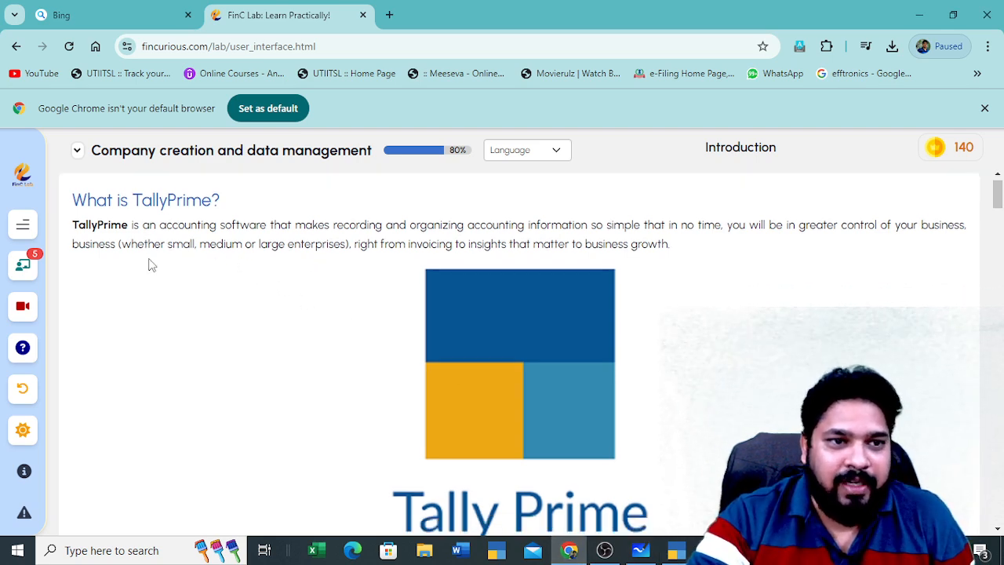
scroll(471, 314, up, 2)
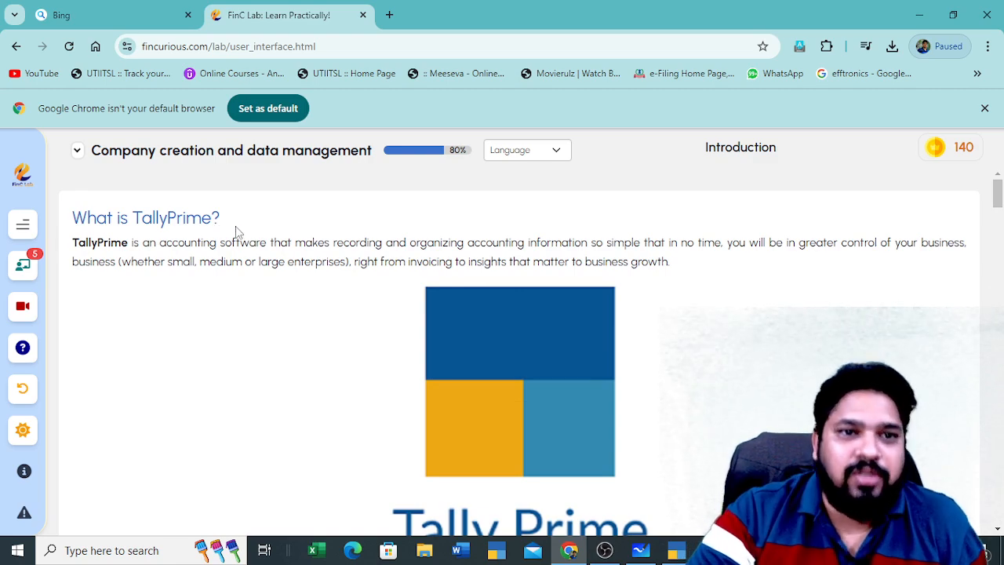
scroll(316, 322, down, 7)
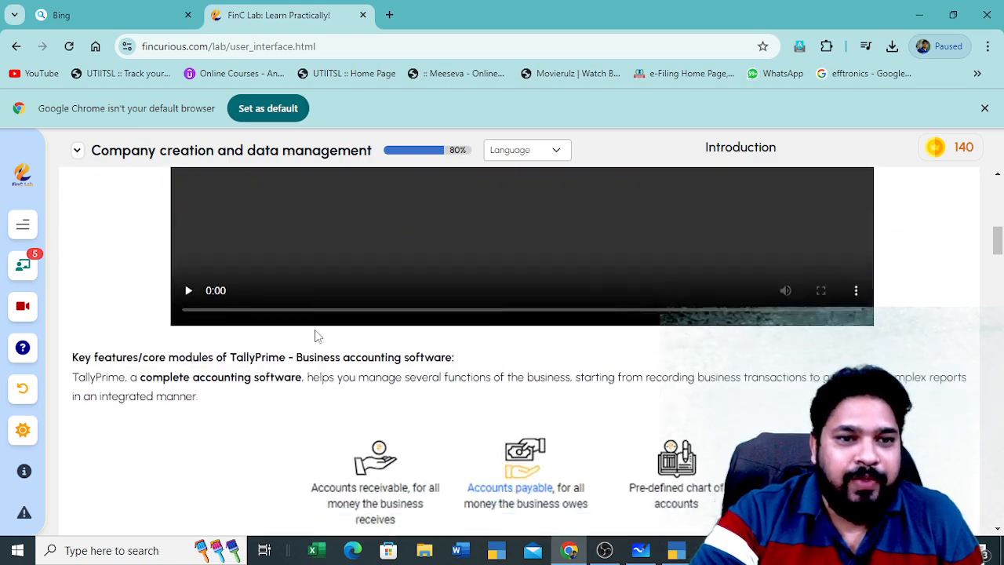
scroll(318, 336, down, 10)
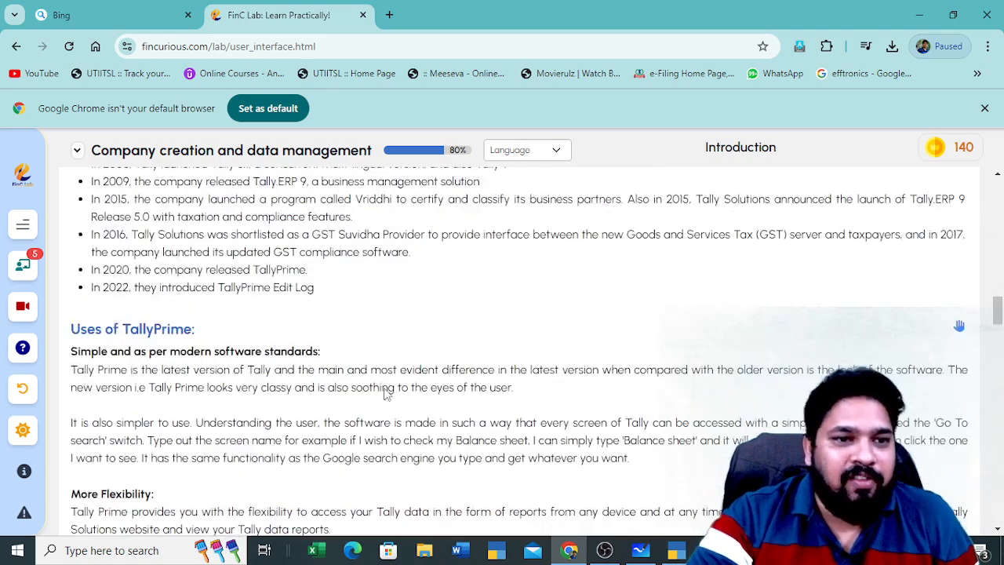
scroll(384, 393, down, 15)
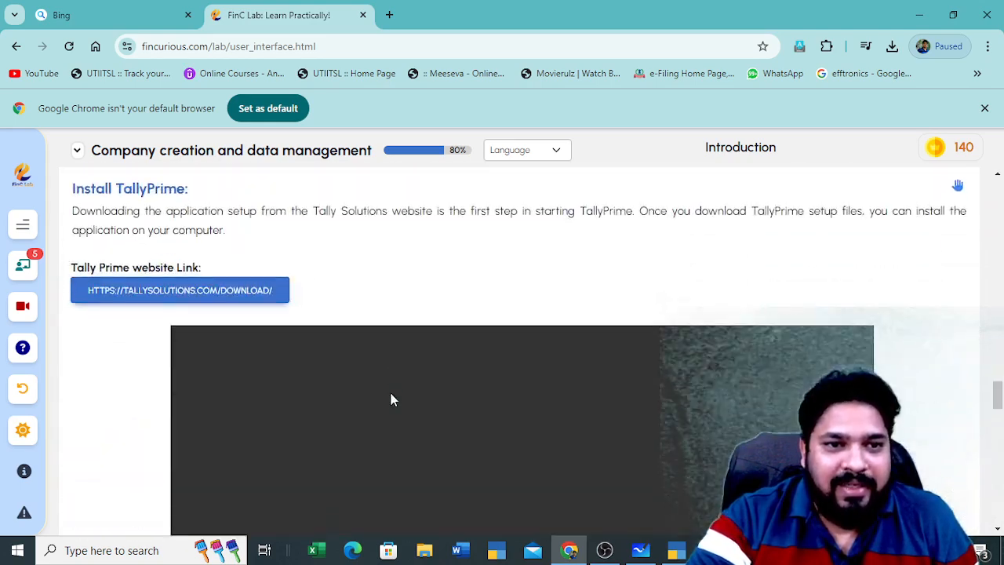
scroll(391, 400, down, 4)
Open the lesson's chapter list, look through it, and close it
click(23, 224)
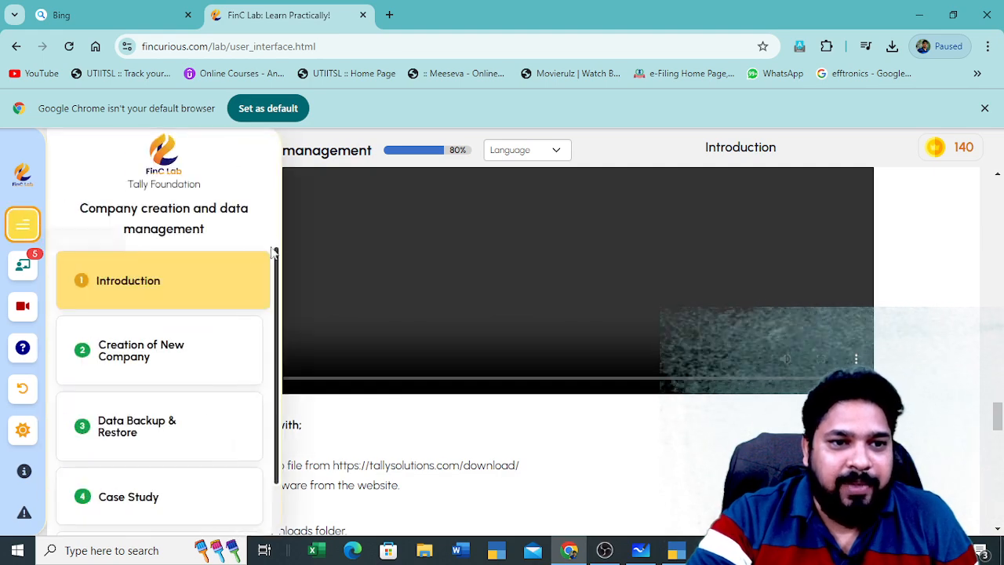
scroll(167, 403, down, 1)
scroll(168, 419, up, 1)
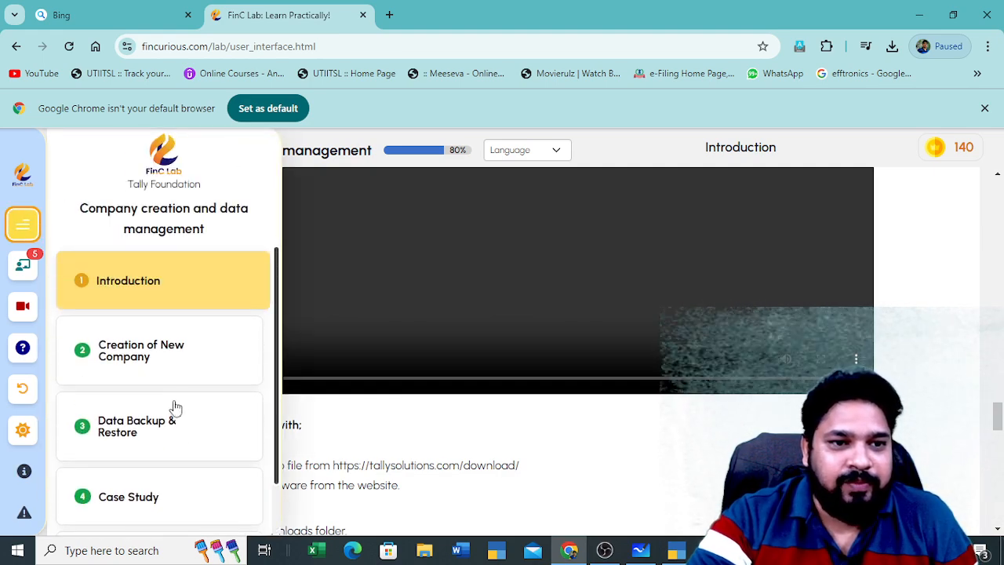
click(481, 442)
Review the rest of the Introduction and continue to the Creation of New Company lesson
scroll(390, 382, up, 10)
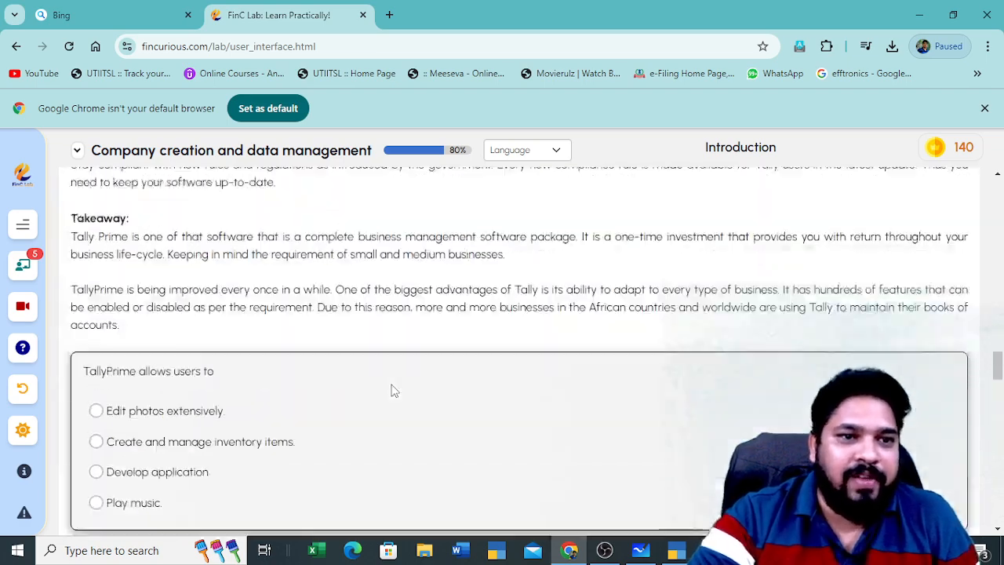
scroll(395, 390, up, 6)
scroll(426, 374, down, 10)
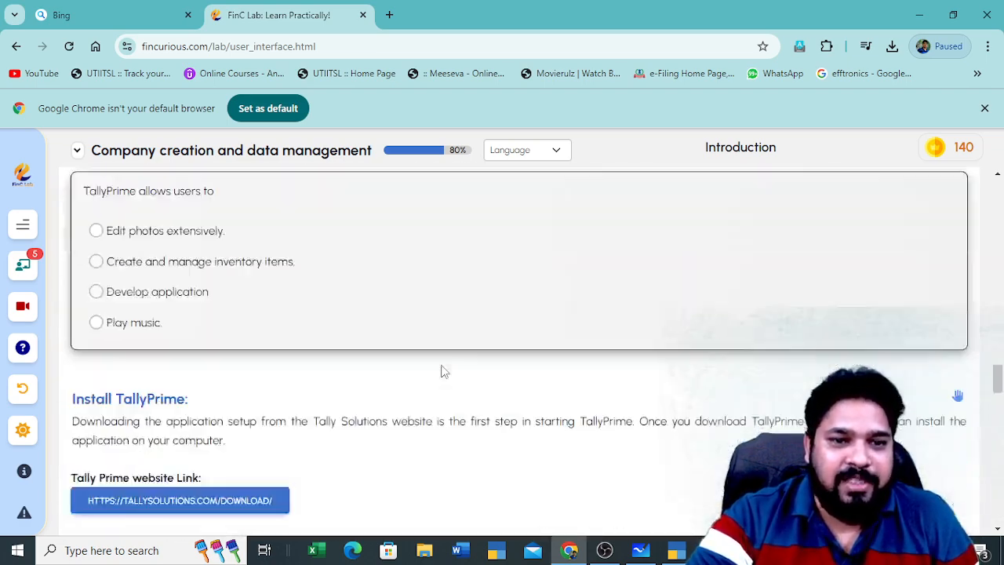
scroll(441, 371, down, 15)
scroll(441, 371, up, 4)
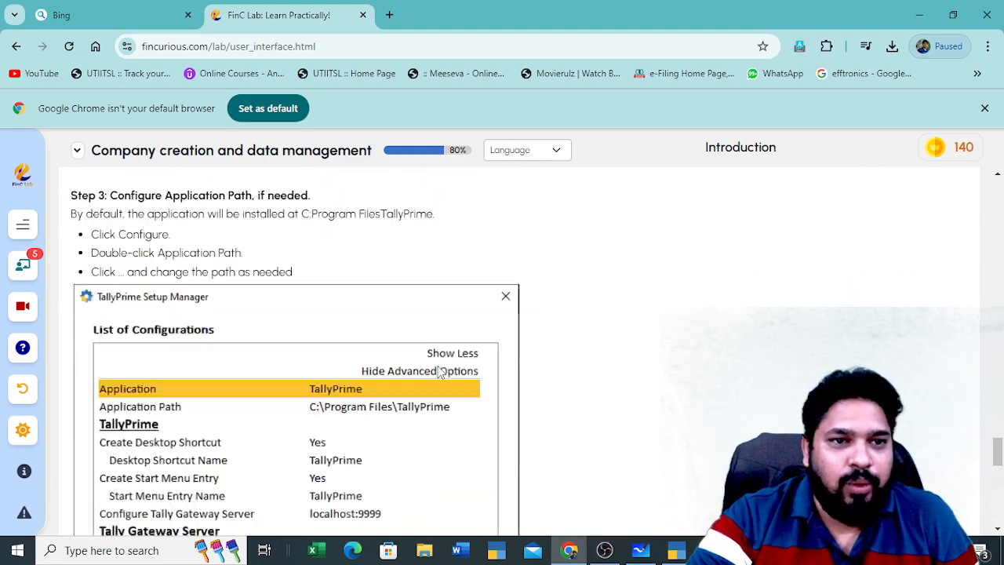
scroll(441, 371, up, 3)
scroll(439, 372, down, 2)
scroll(438, 375, up, 3)
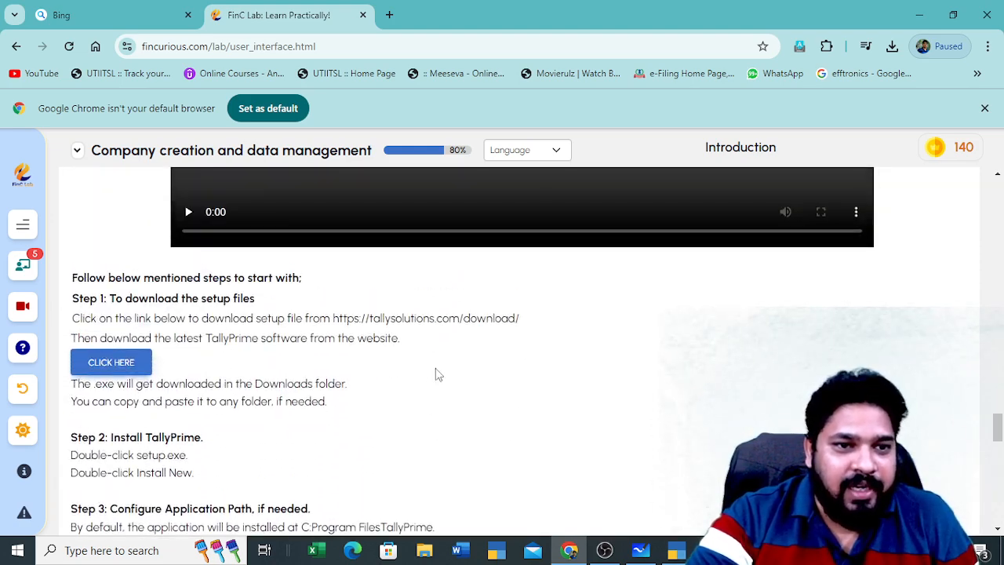
scroll(230, 381, down, 1)
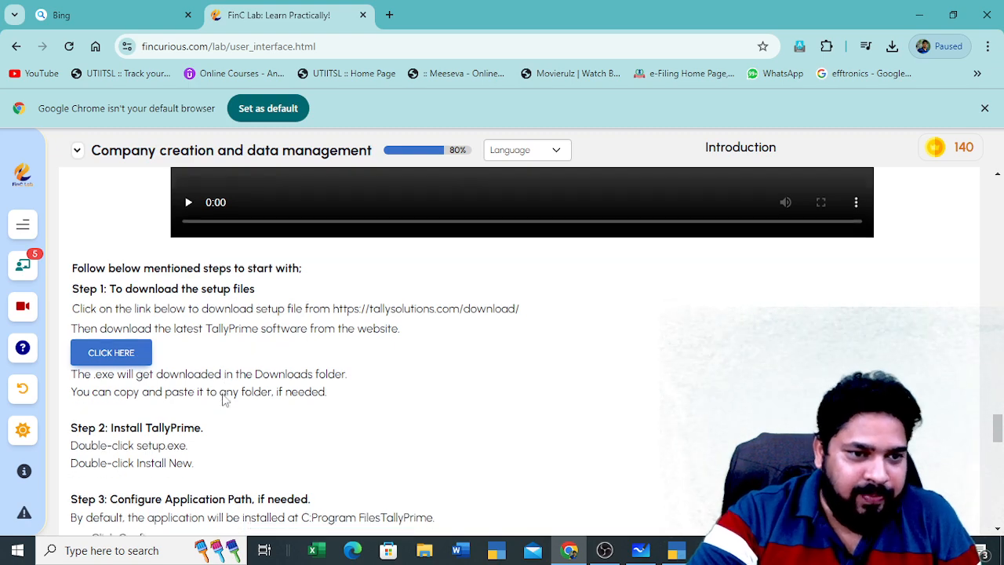
scroll(212, 392, down, 2)
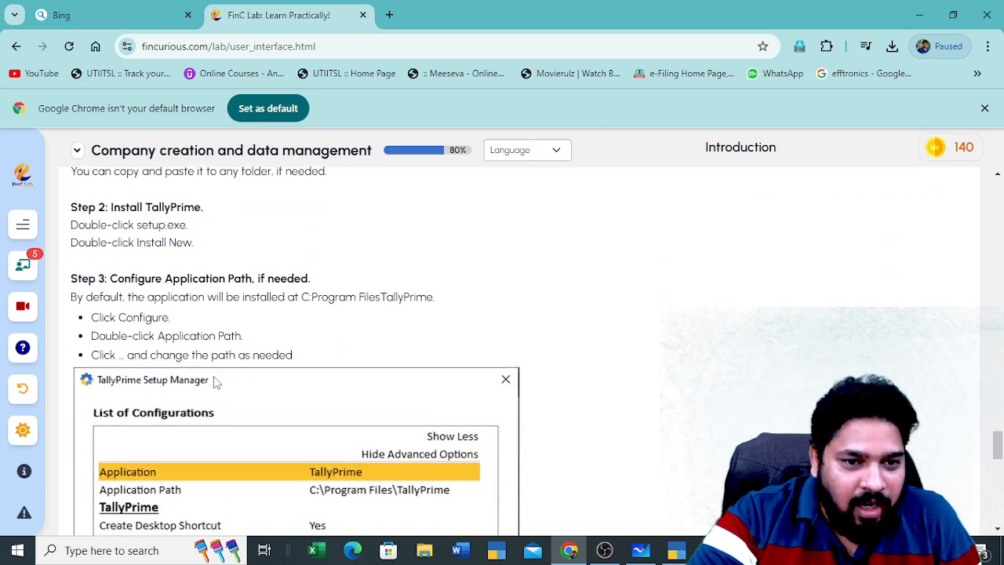
scroll(216, 380, down, 6)
scroll(212, 377, down, 5)
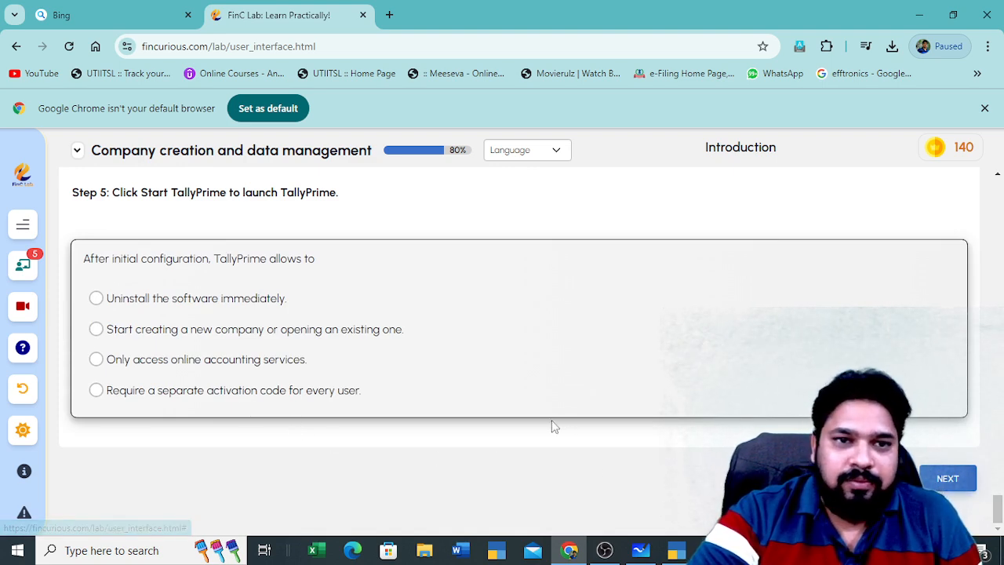
click(945, 479)
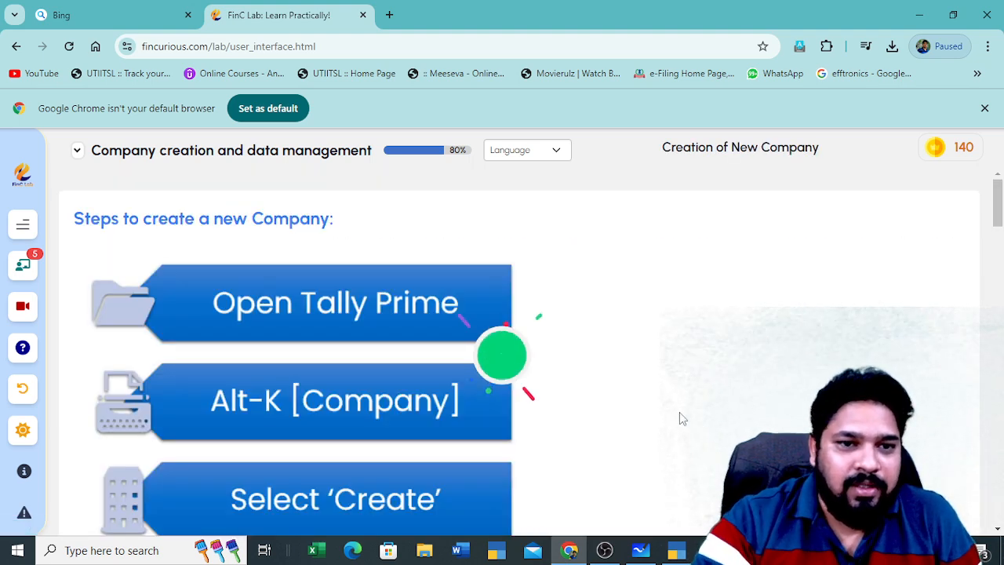
Play the company creation video and jump ahead to about 0:19
scroll(460, 336, down, 8)
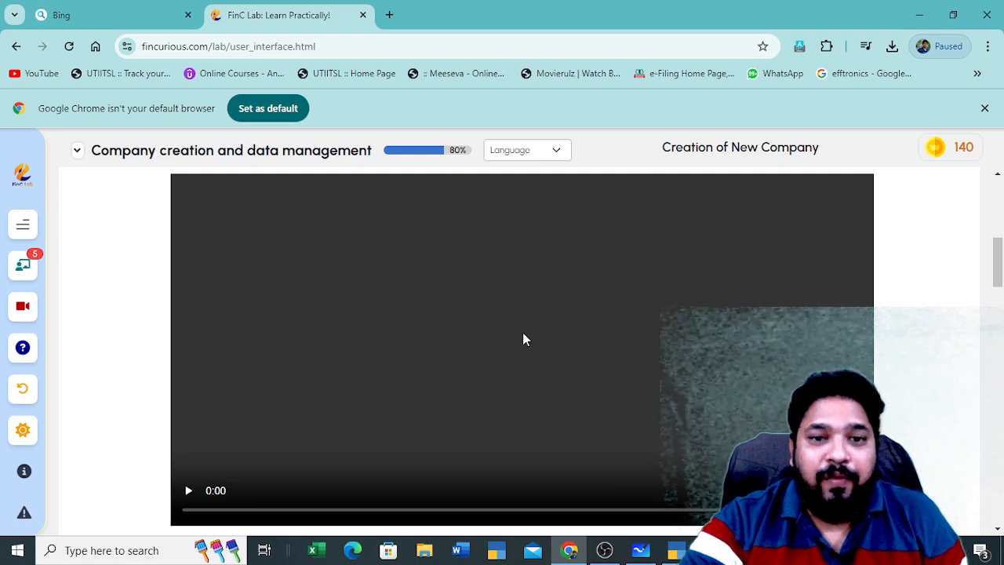
click(189, 418)
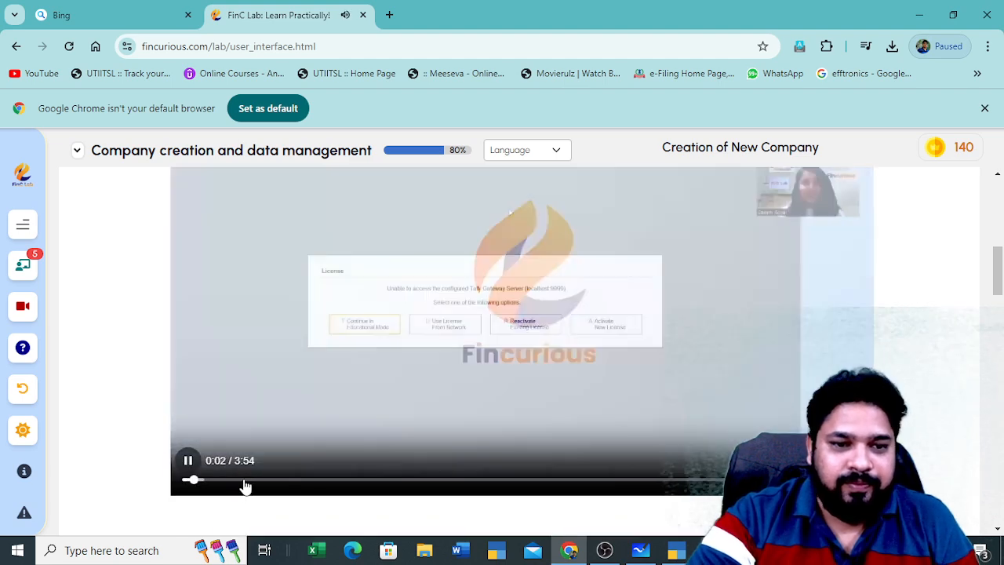
click(244, 480)
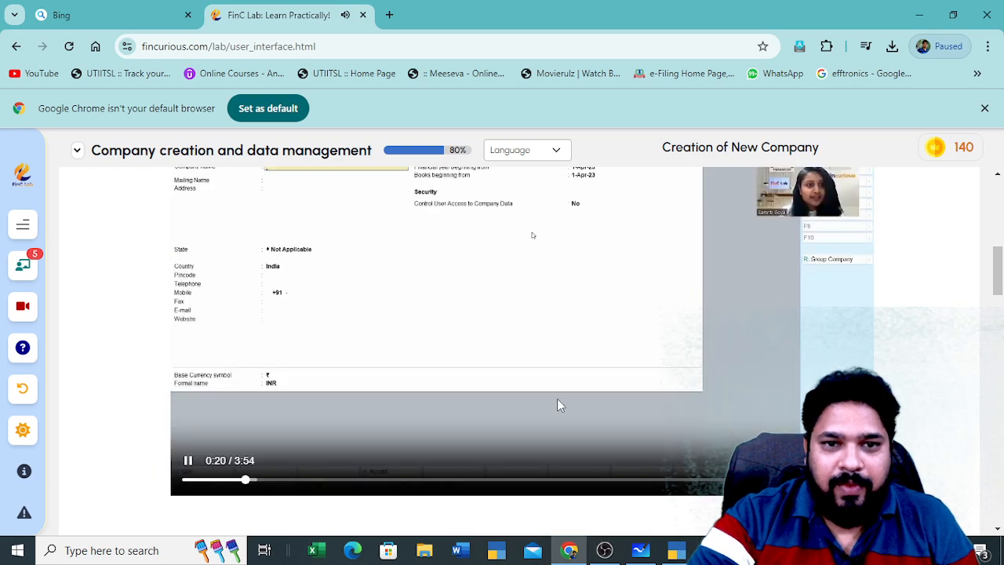
Work through the lesson text and quiz, then advance to Data Backup & Restore
scroll(549, 406, up, 2)
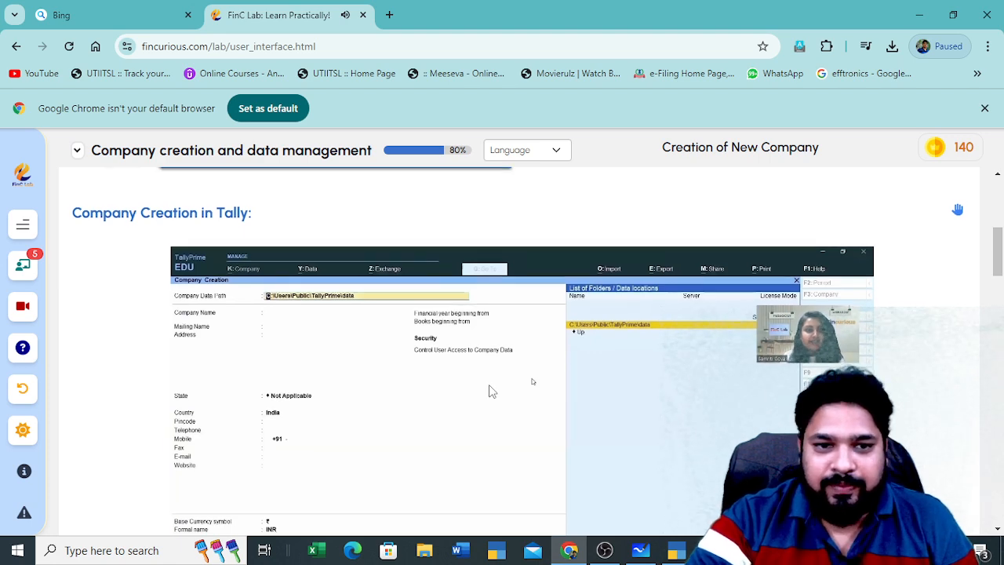
scroll(489, 385, up, 5)
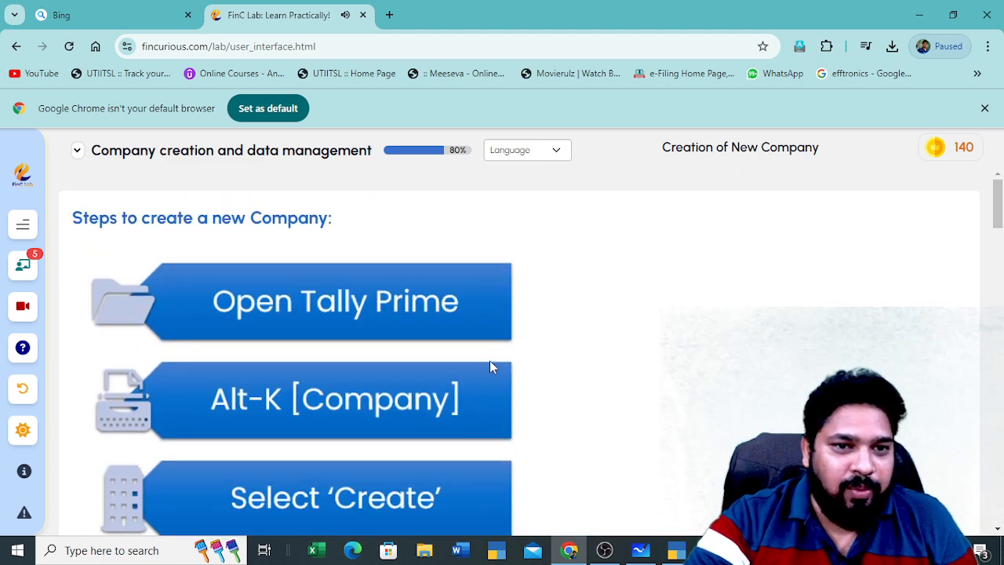
scroll(478, 349, down, 3)
scroll(457, 320, up, 2)
scroll(456, 315, up, 1)
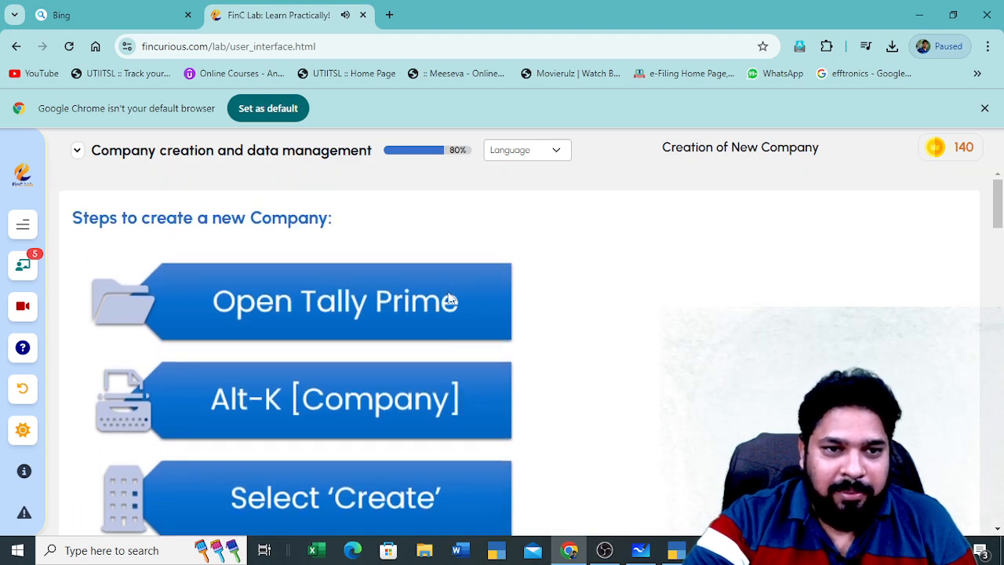
scroll(435, 330, down, 6)
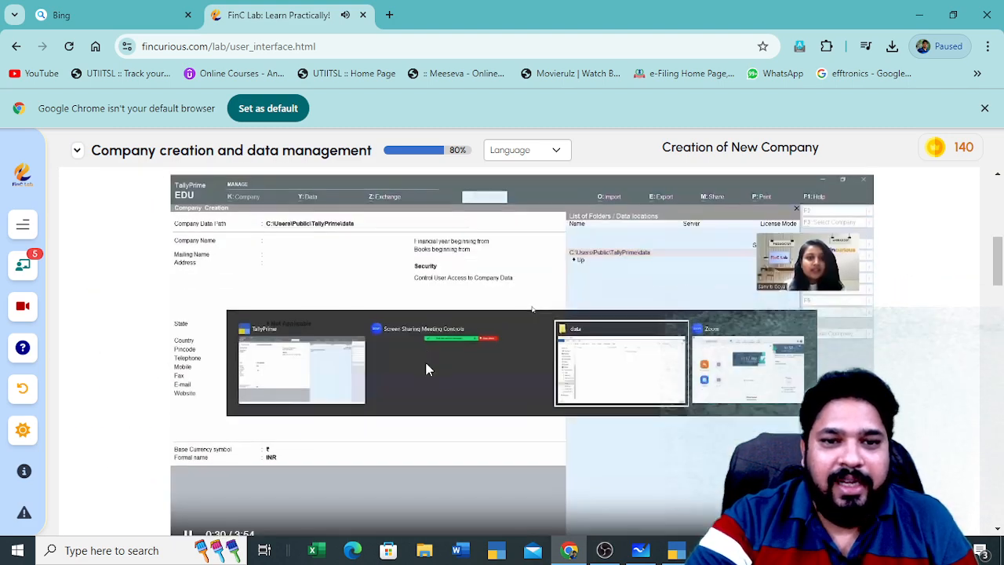
scroll(455, 367, down, 3)
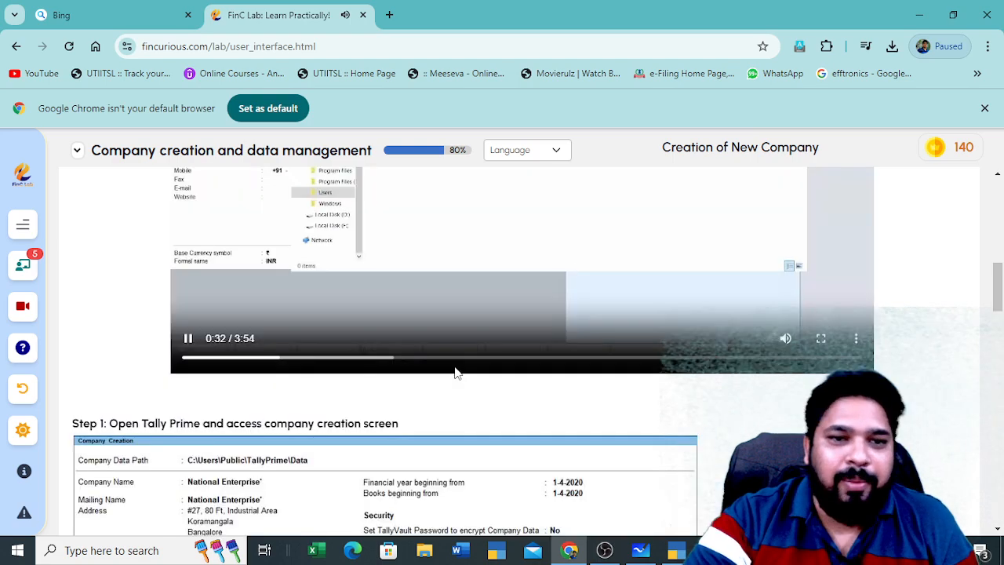
scroll(452, 374, down, 12)
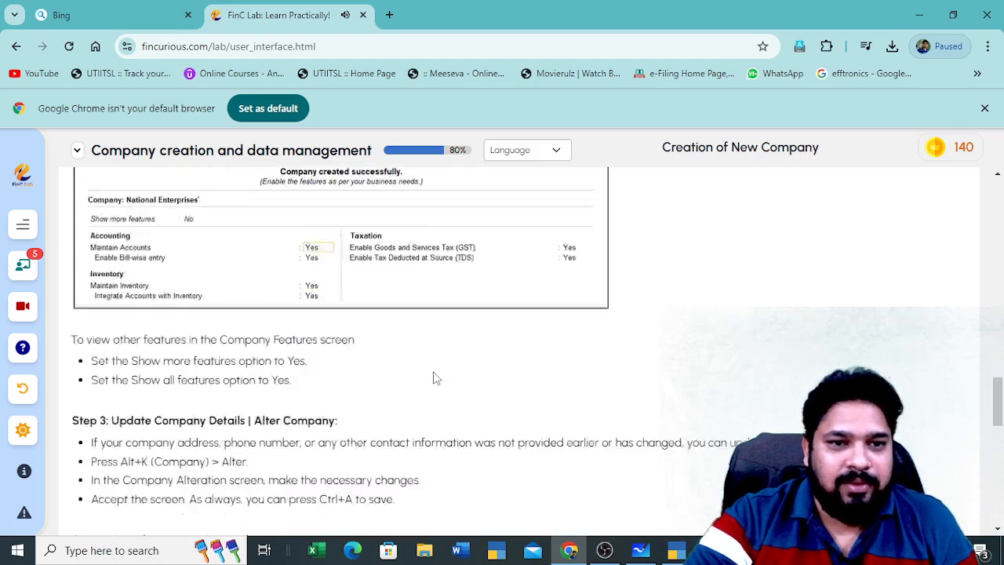
scroll(435, 379, up, 2)
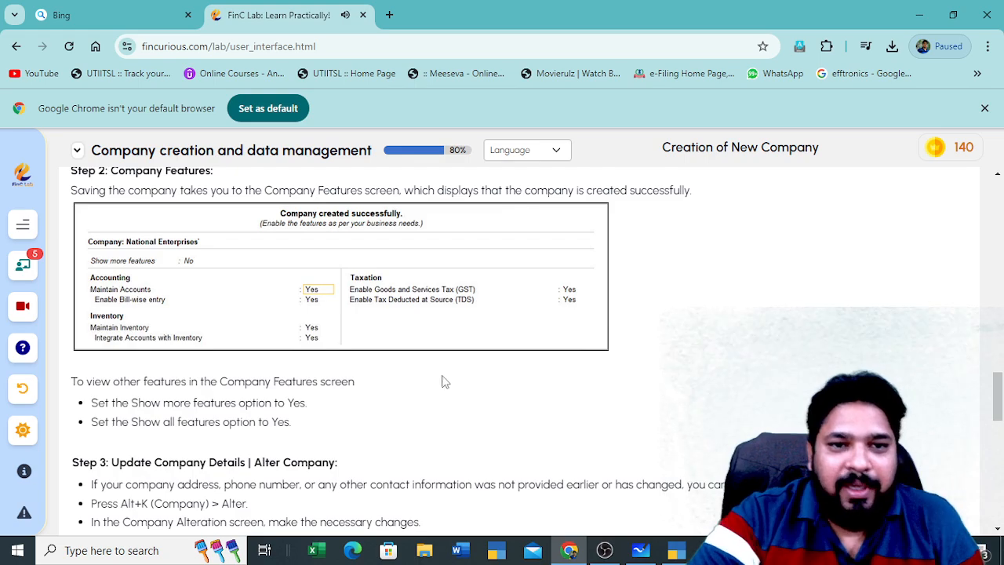
scroll(433, 417, down, 15)
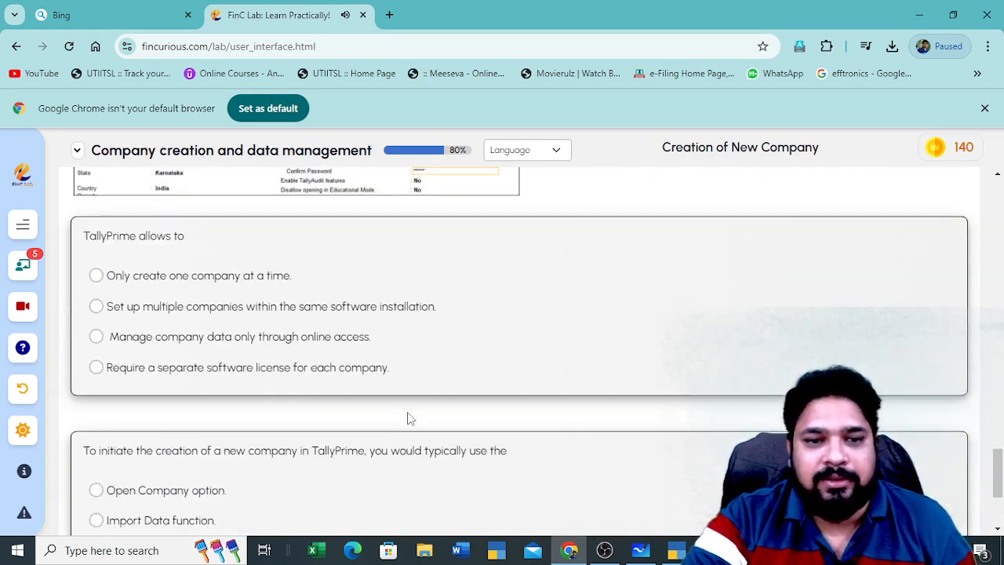
scroll(350, 431, up, 2)
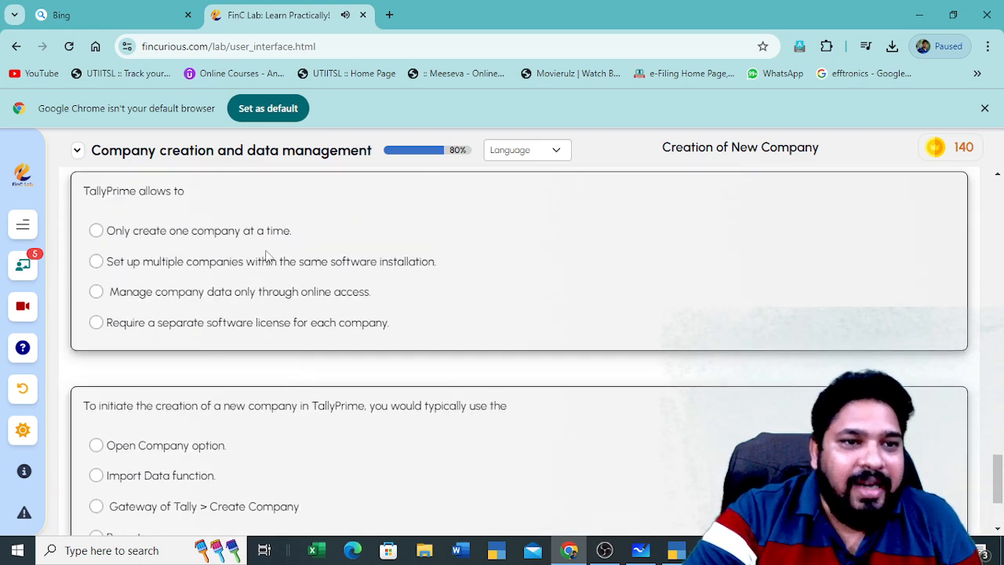
scroll(192, 267, up, 2)
scroll(258, 348, down, 2)
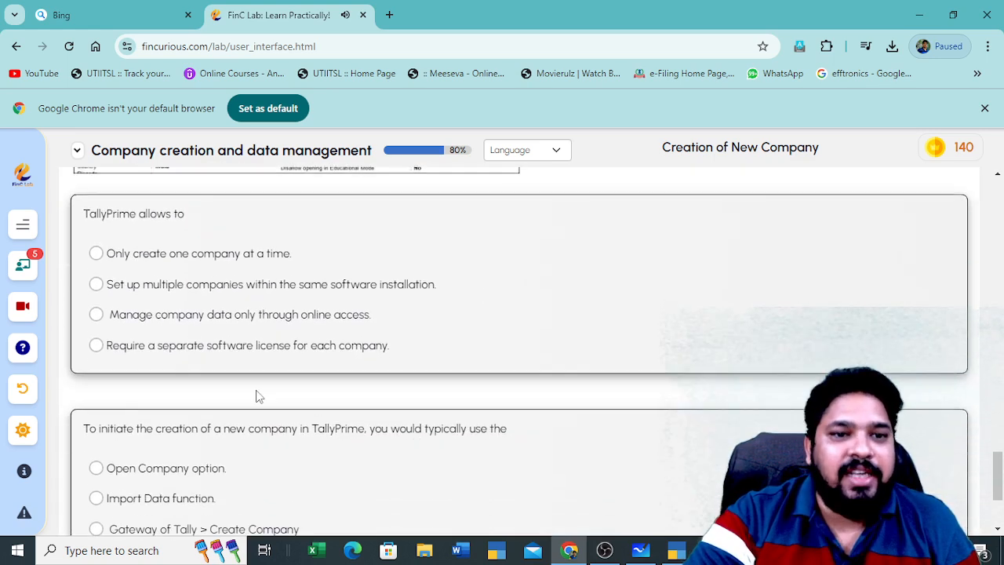
scroll(274, 345, down, 2)
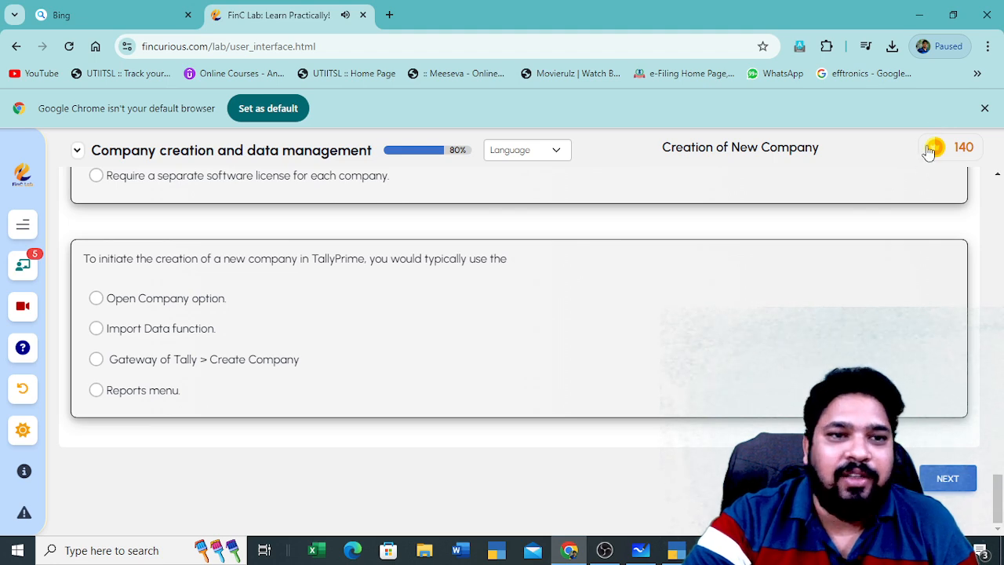
click(949, 480)
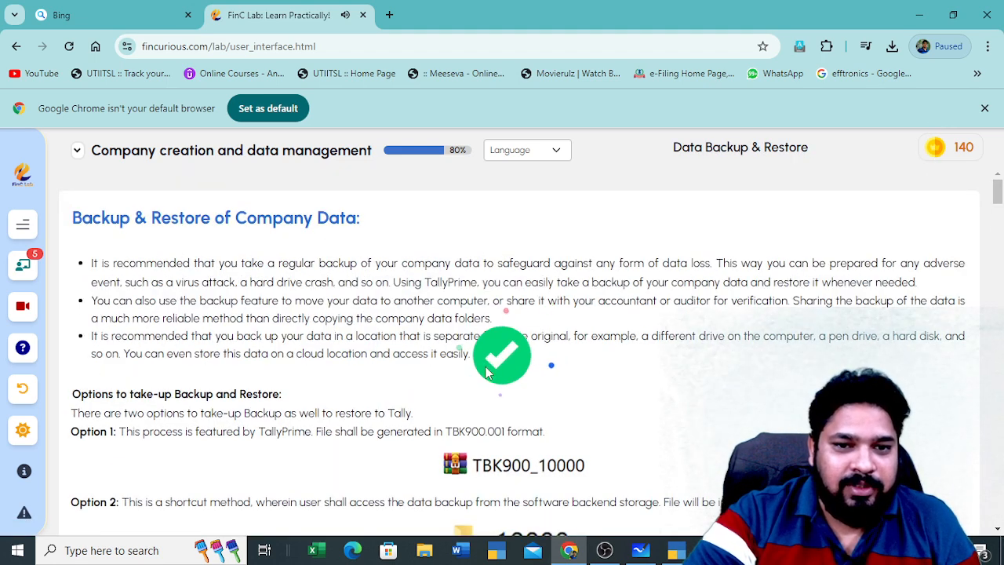
Play the backup tutorial video, skip ahead to about 0:23, then pause it
scroll(208, 324, down, 15)
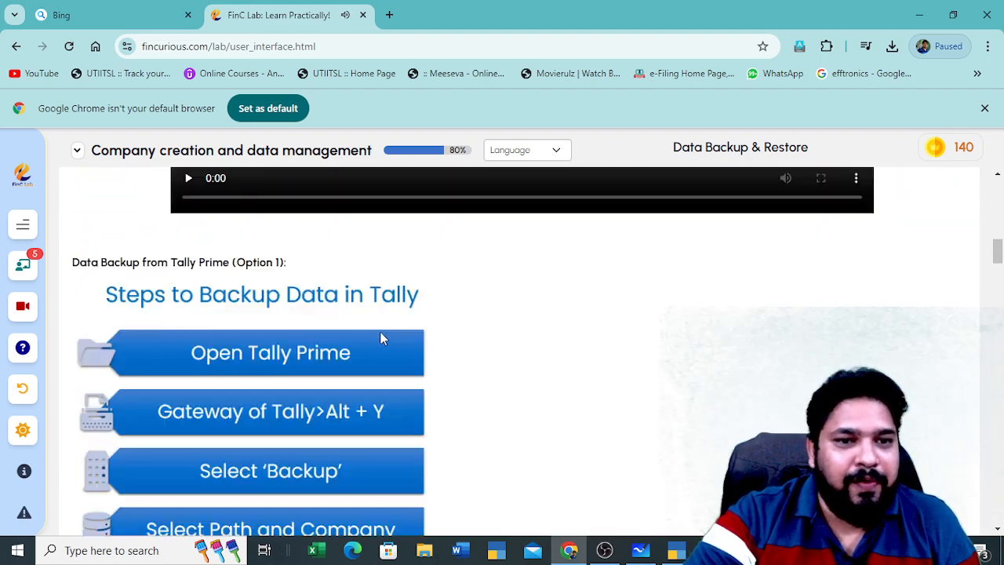
scroll(402, 353, up, 10)
scroll(322, 354, down, 2)
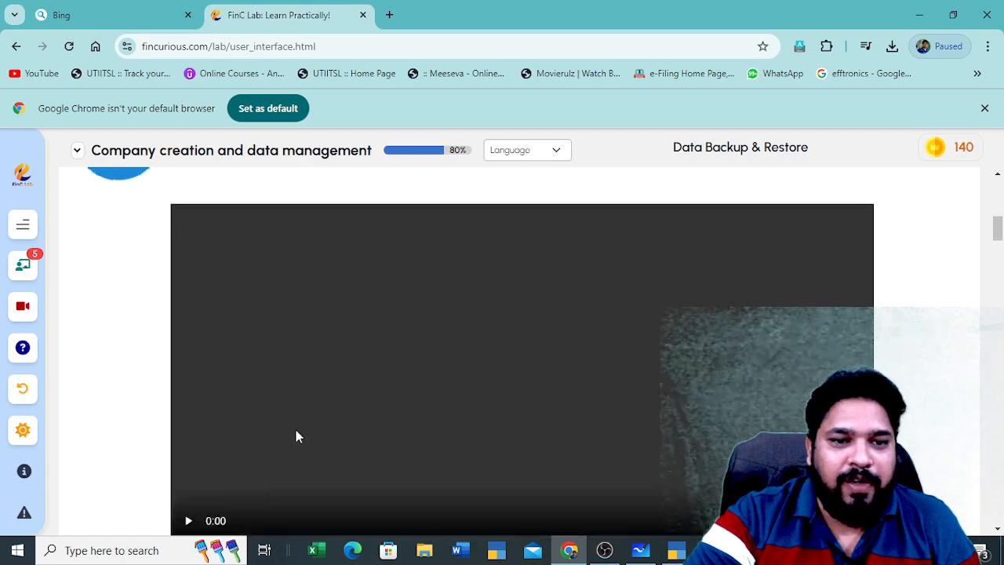
click(189, 421)
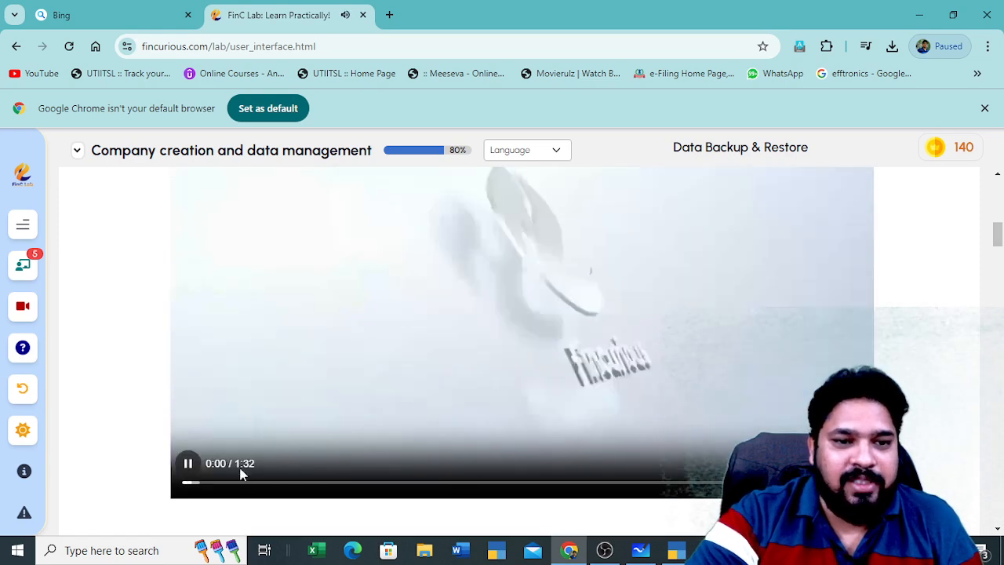
click(243, 483)
click(358, 484)
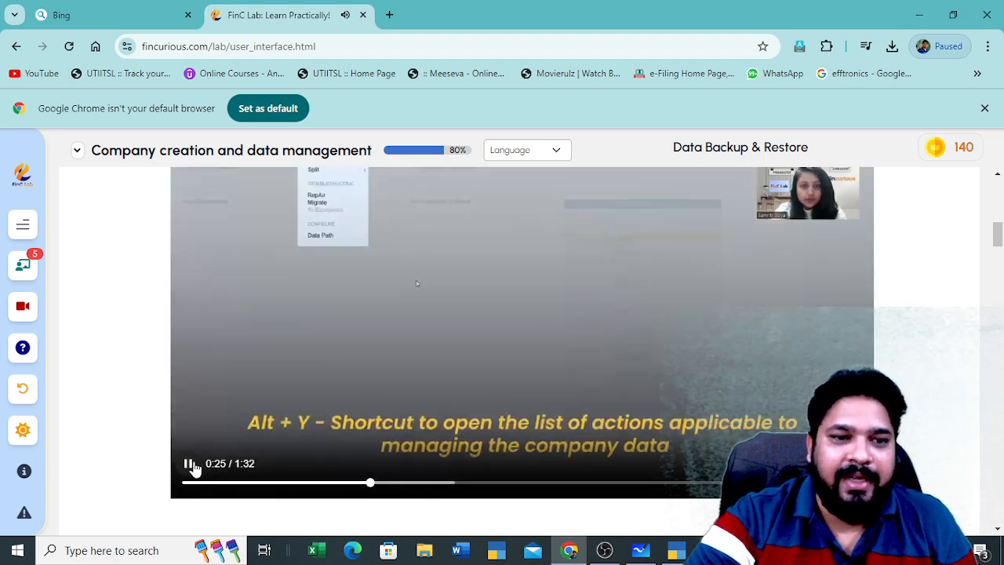
click(190, 466)
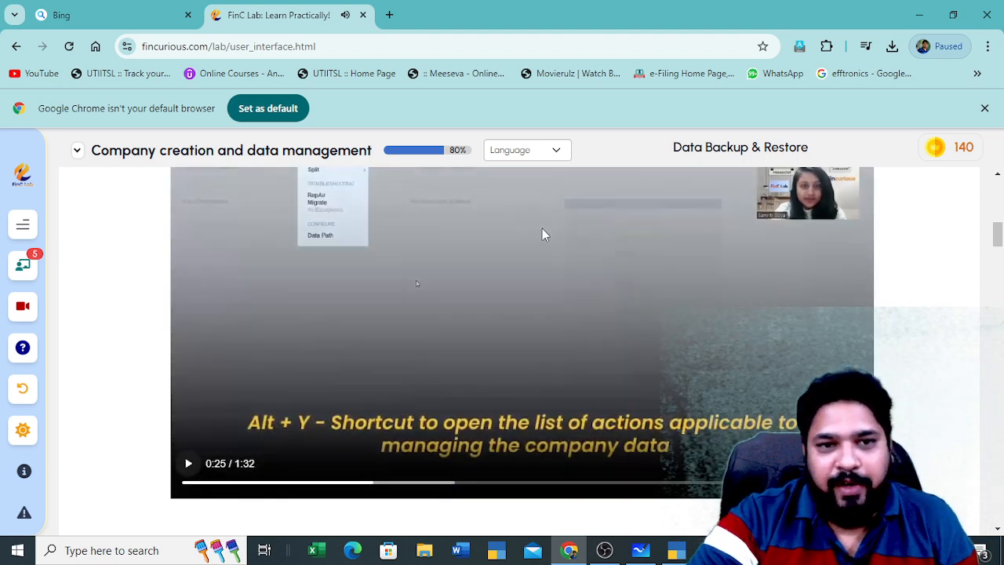
Scroll to the end of the Data Backup & Restore page and go to the Case Study
scroll(545, 259, down, 2)
scroll(546, 265, down, 12)
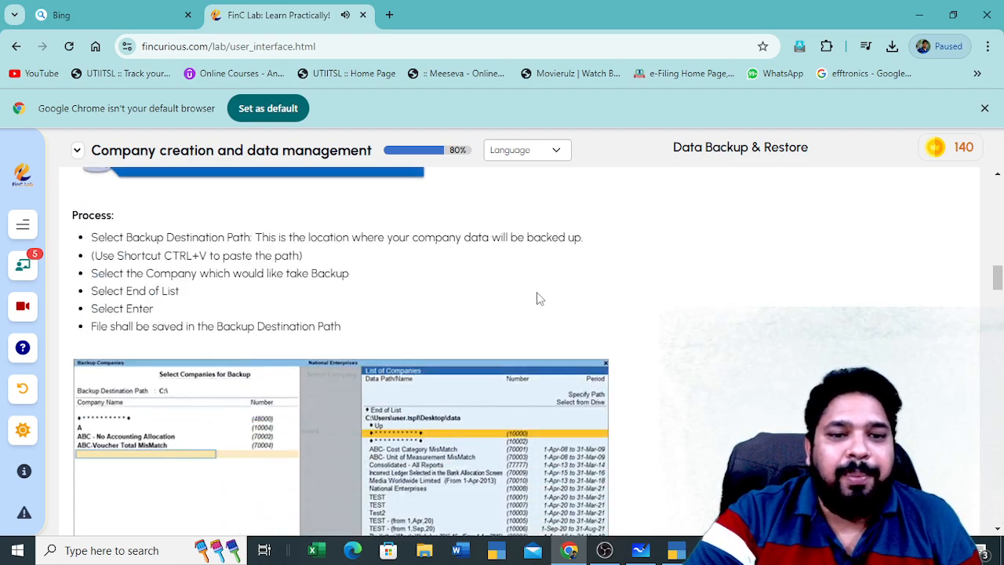
scroll(540, 298, down, 15)
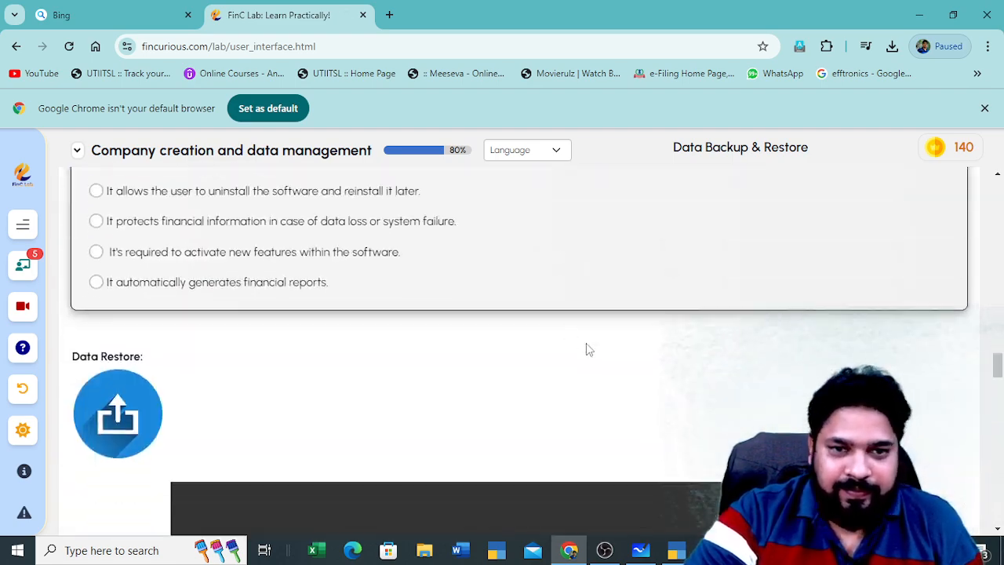
scroll(694, 413, down, 12)
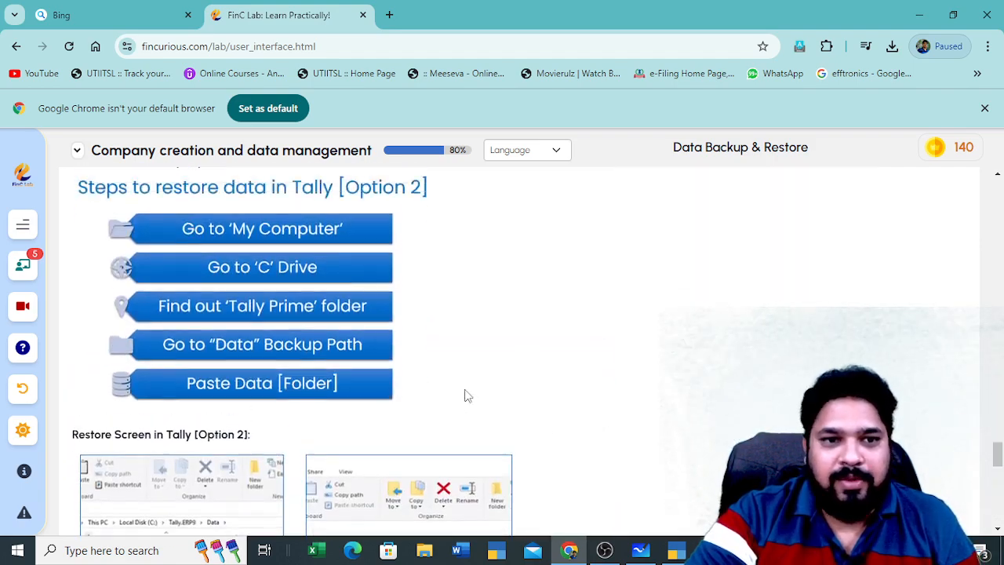
scroll(549, 392, down, 8)
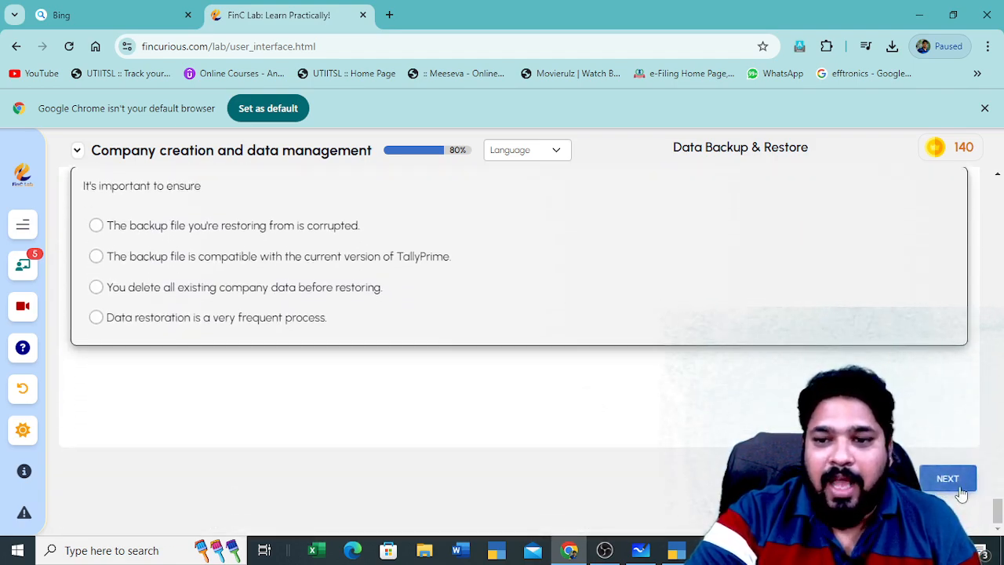
click(959, 490)
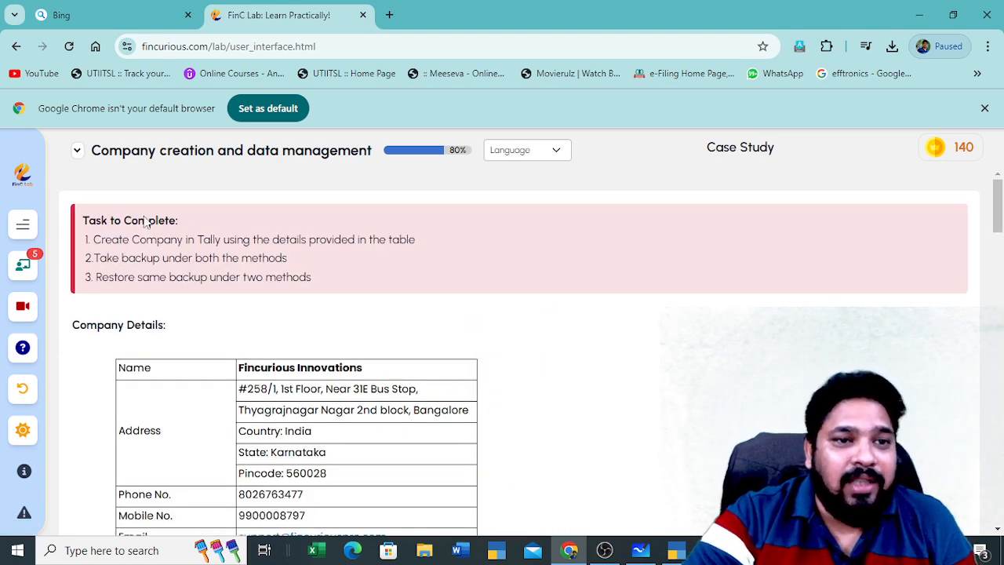
Read the Case Study task for creating, backing up and restoring Fincurious Innovations
scroll(265, 291, down, 2)
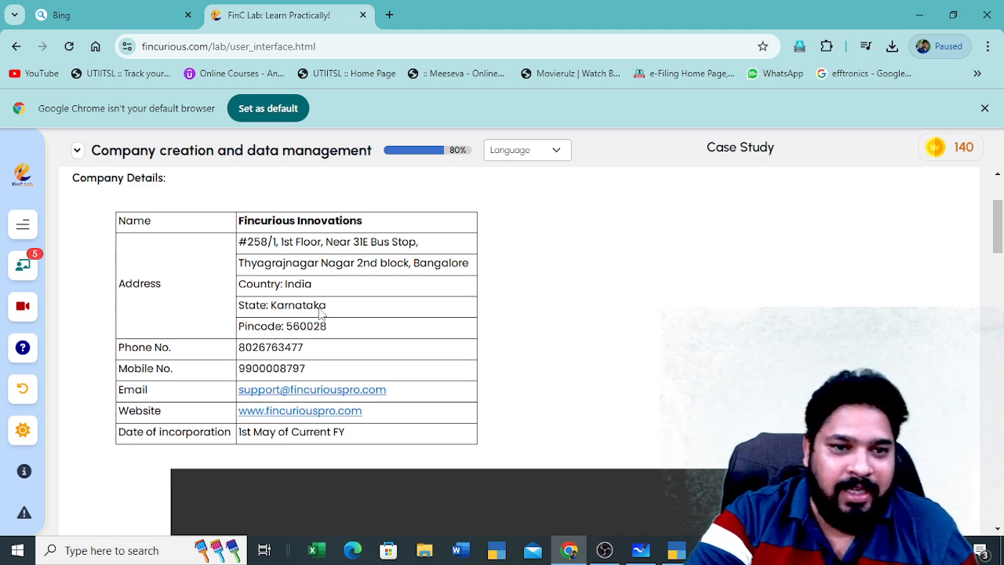
scroll(325, 326, down, 1)
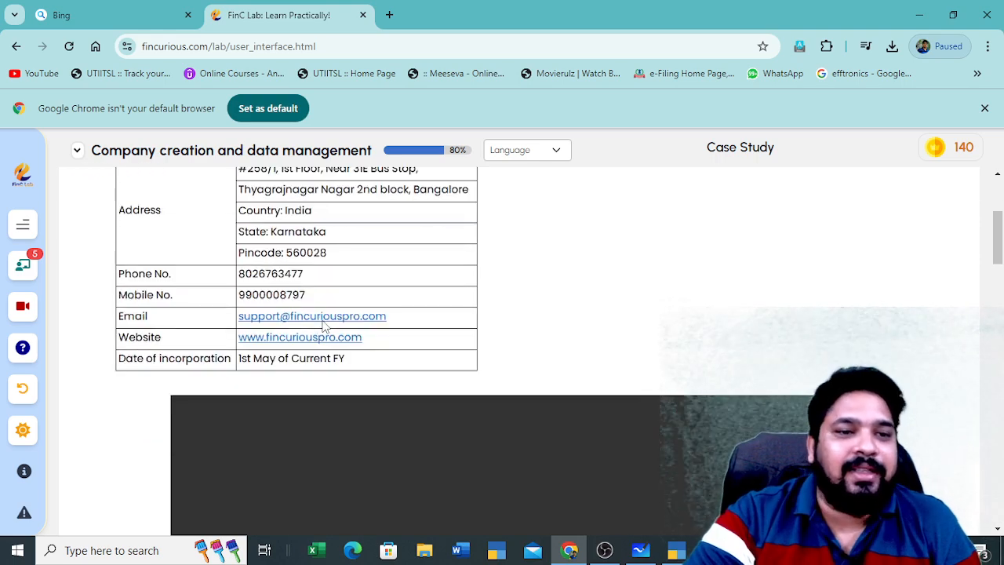
scroll(318, 310, up, 1)
scroll(329, 323, down, 2)
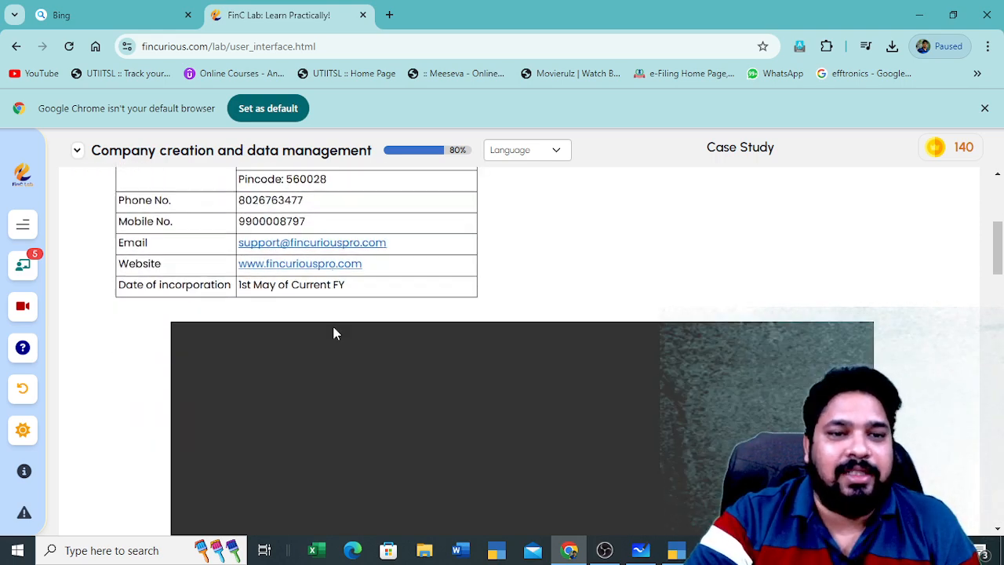
scroll(336, 329, up, 1)
scroll(357, 369, down, 2)
scroll(358, 379, down, 5)
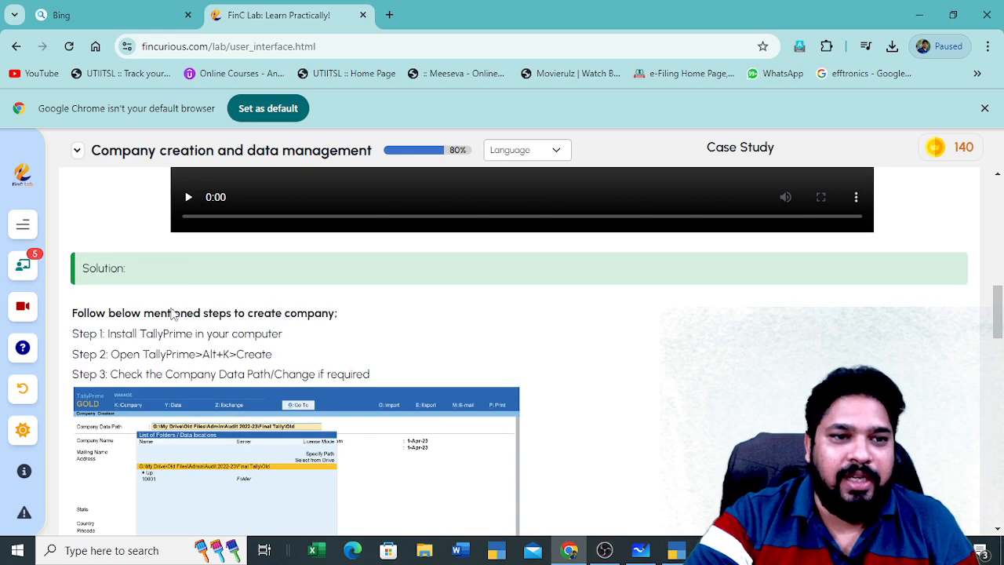
scroll(354, 394, down, 5)
scroll(252, 291, up, 1)
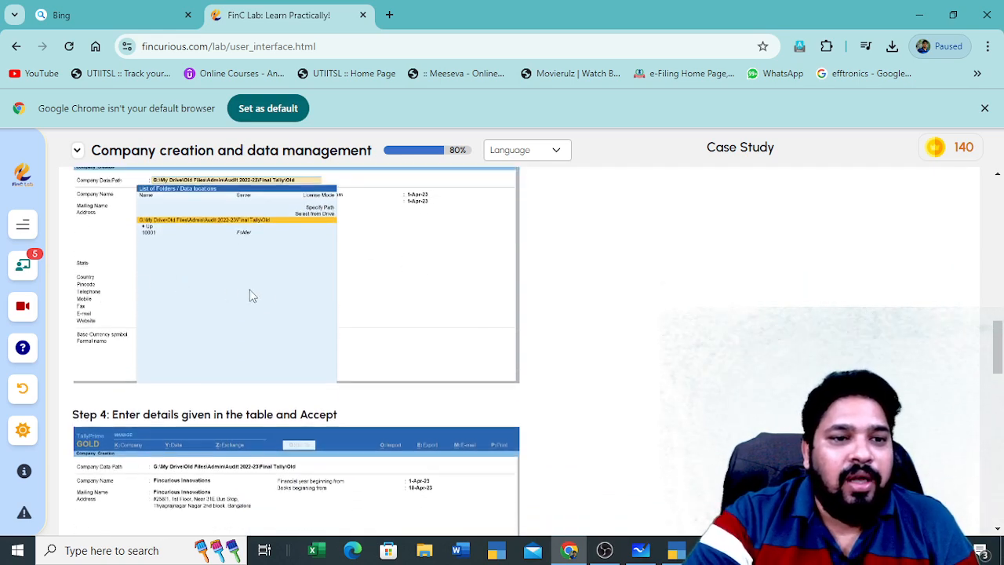
Review the Company Details table, then open a new blank Chrome tab
scroll(276, 336, down, 4)
scroll(275, 337, down, 10)
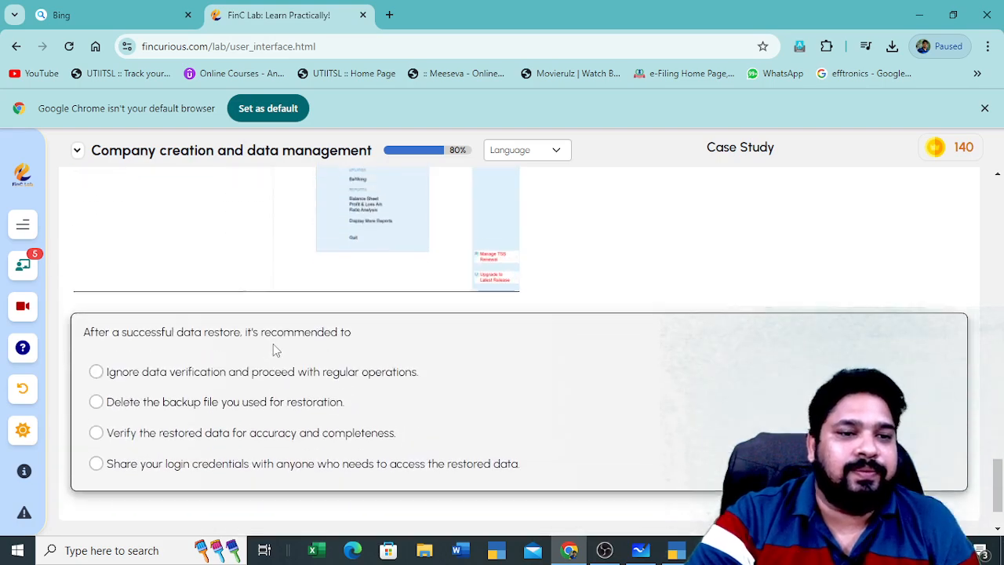
scroll(274, 348, up, 15)
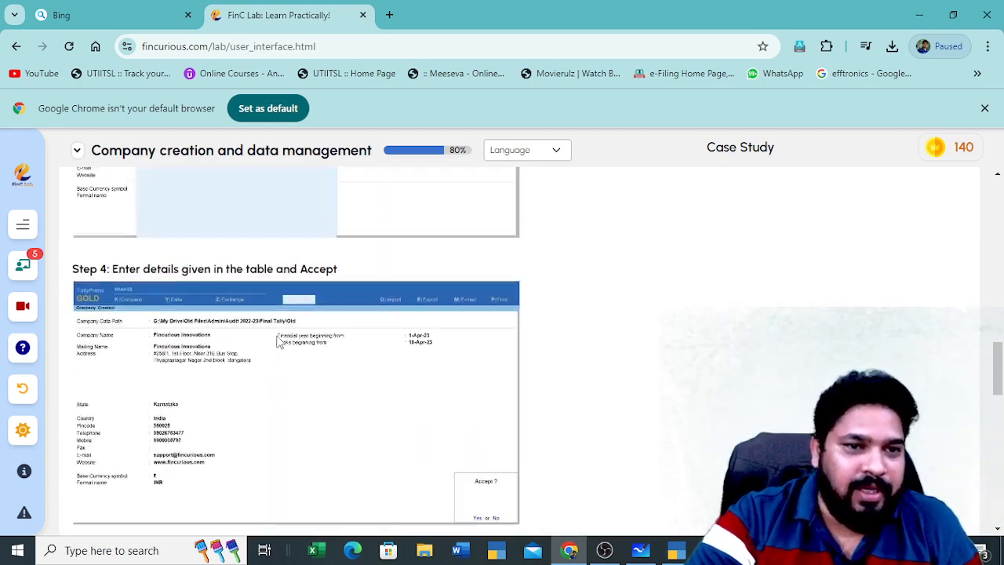
scroll(276, 342, up, 10)
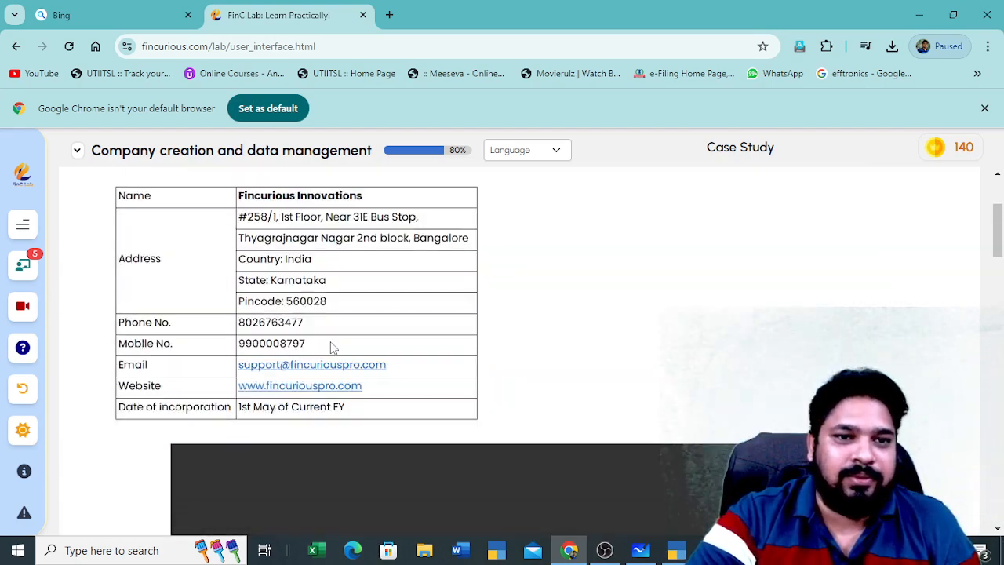
scroll(330, 343, down, 2)
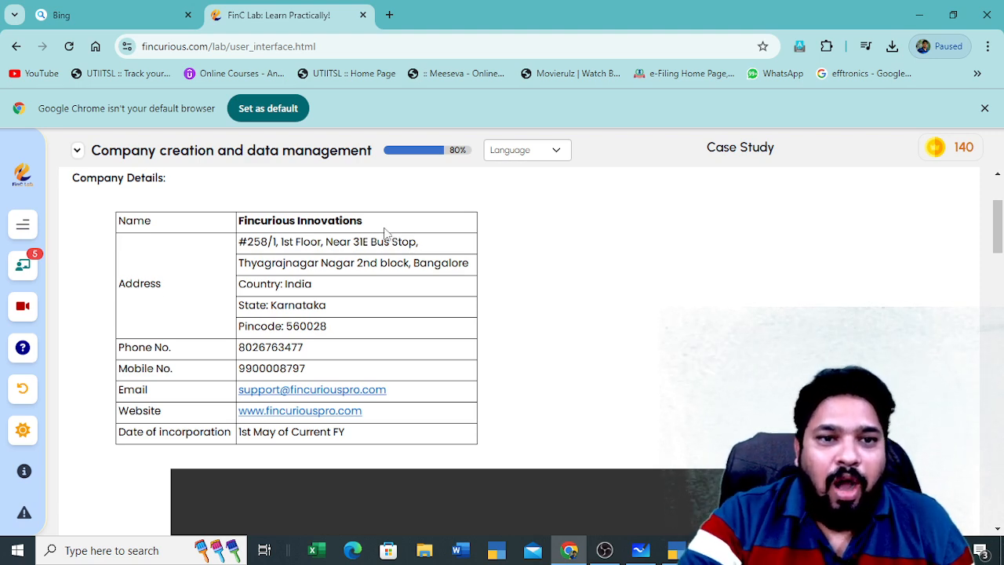
scroll(417, 270, up, 2)
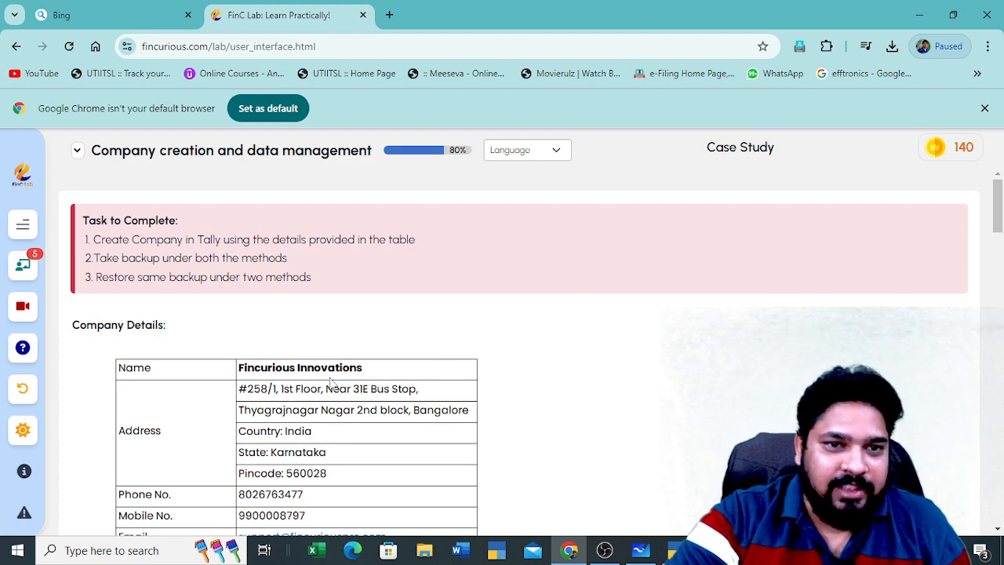
scroll(397, 365, down, 2)
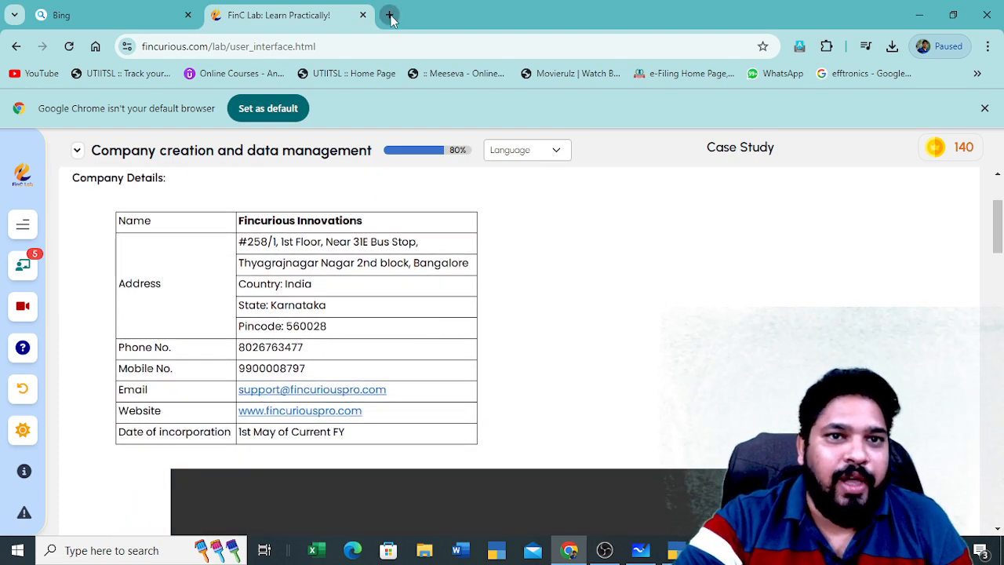
click(389, 14)
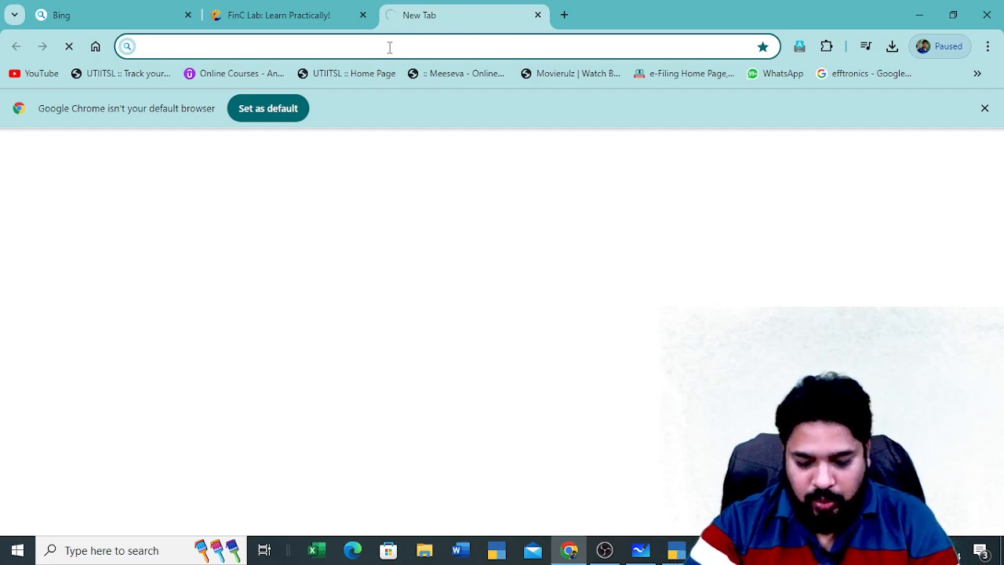
text(www)
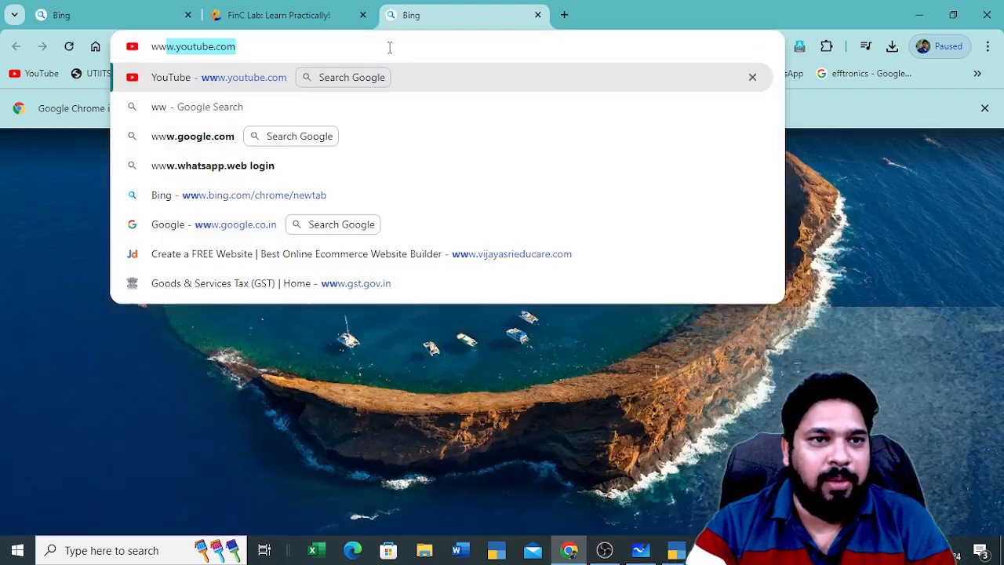
text(.vija)
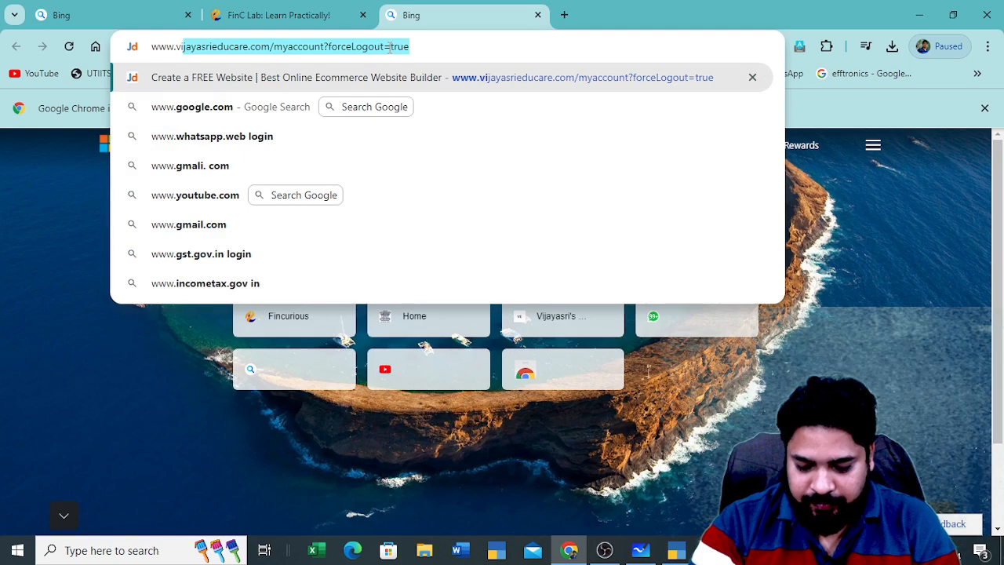
text(yasri)
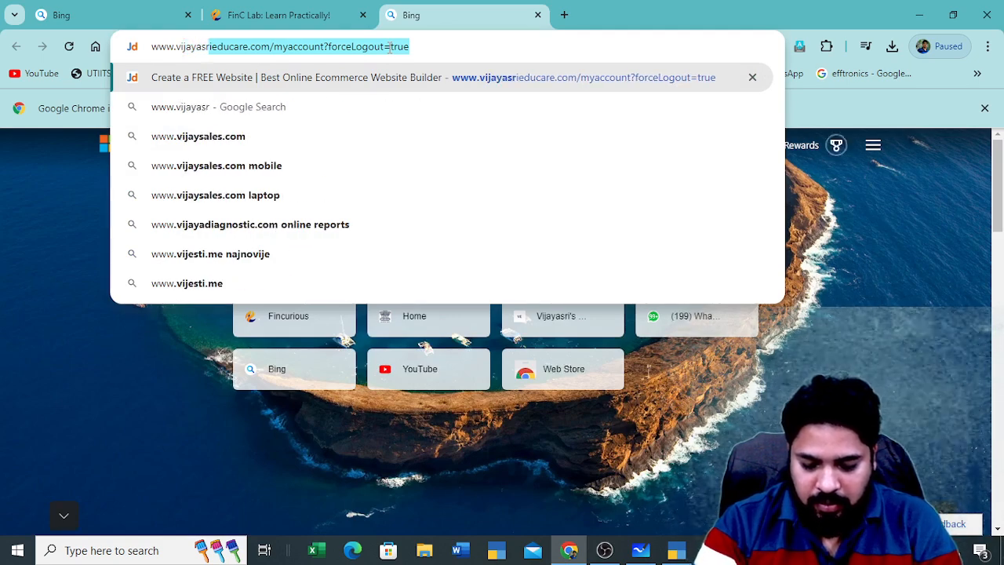
text(edu)
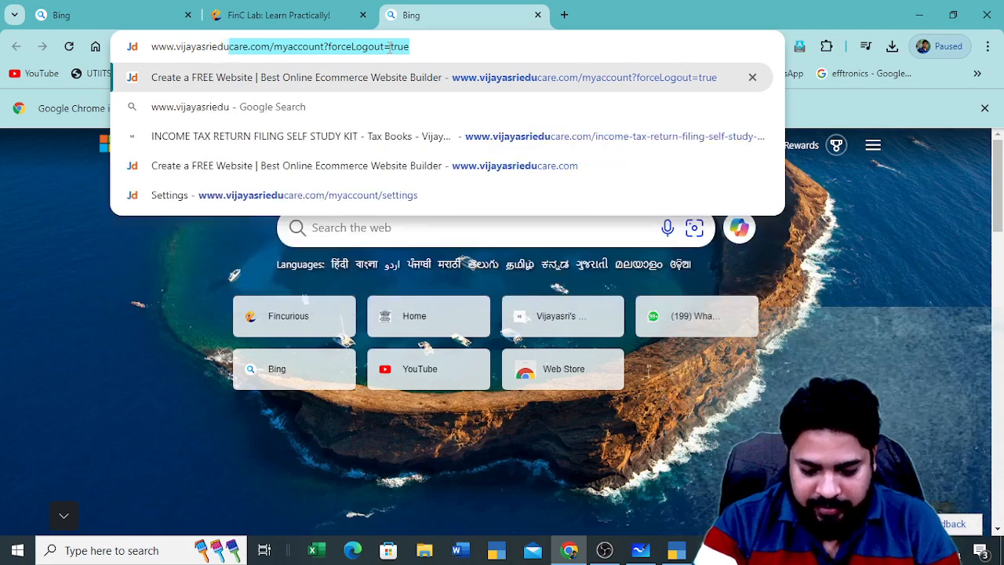
text(care.com)
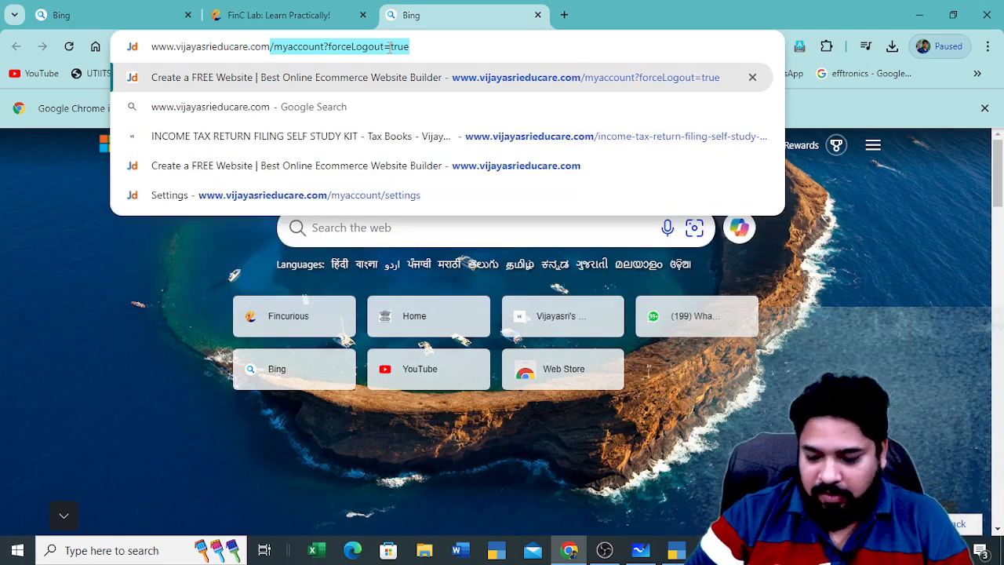
key(Delete)
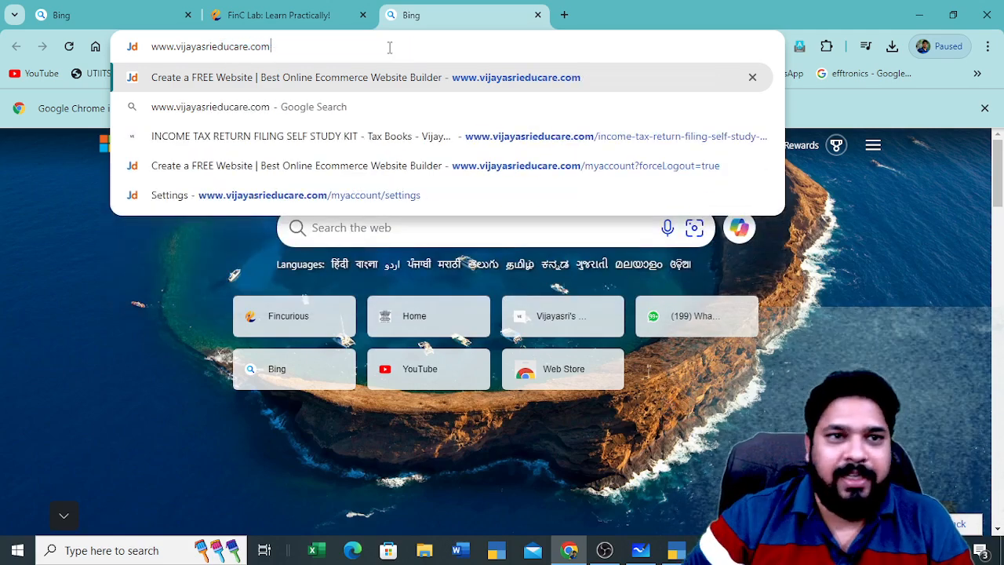
key(Return)
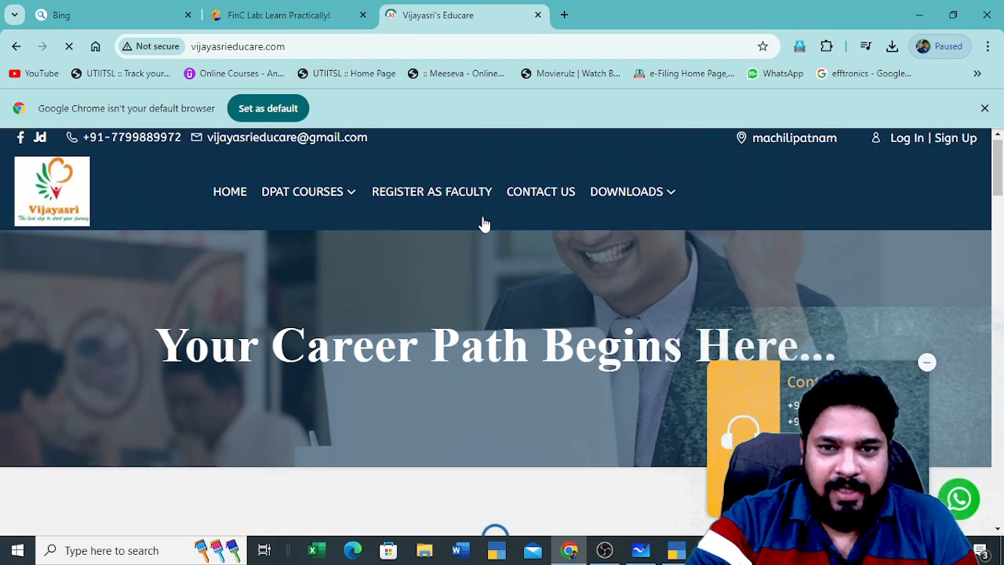
Advance the Self Study Kits carousel four times, showing GST, Tally, Financial Statements and Income Tax kits
scroll(485, 225, down, 3)
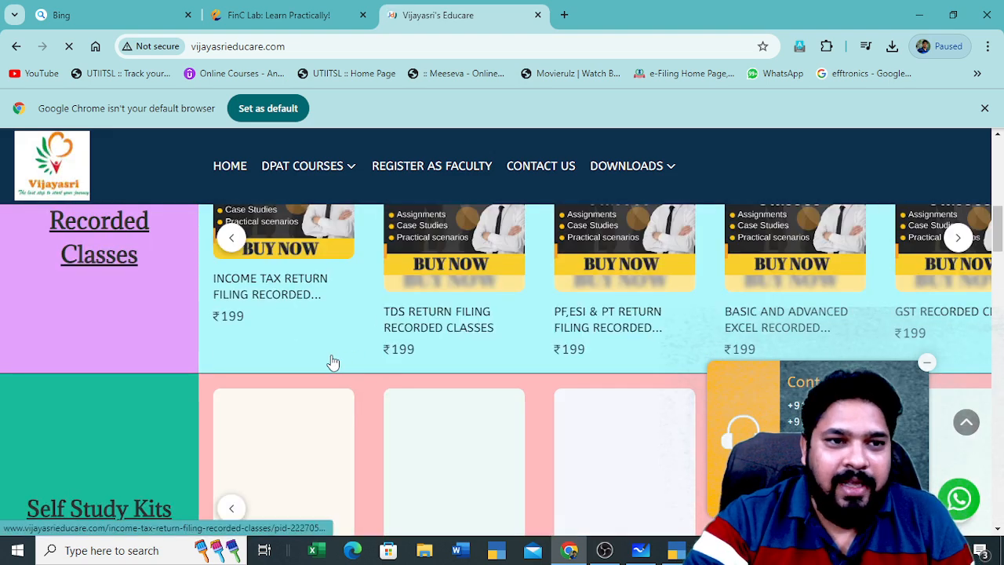
scroll(317, 366, down, 4)
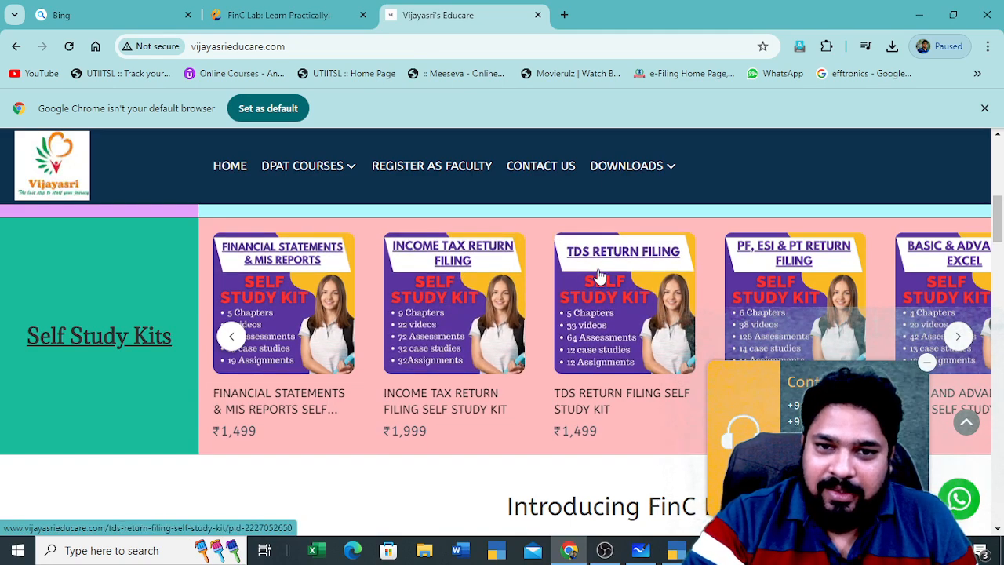
click(958, 337)
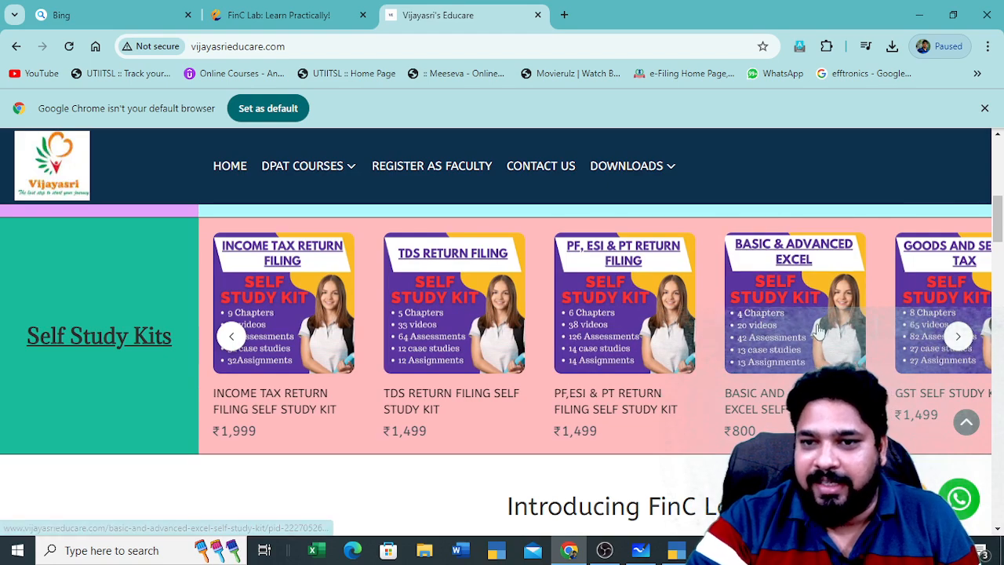
click(958, 337)
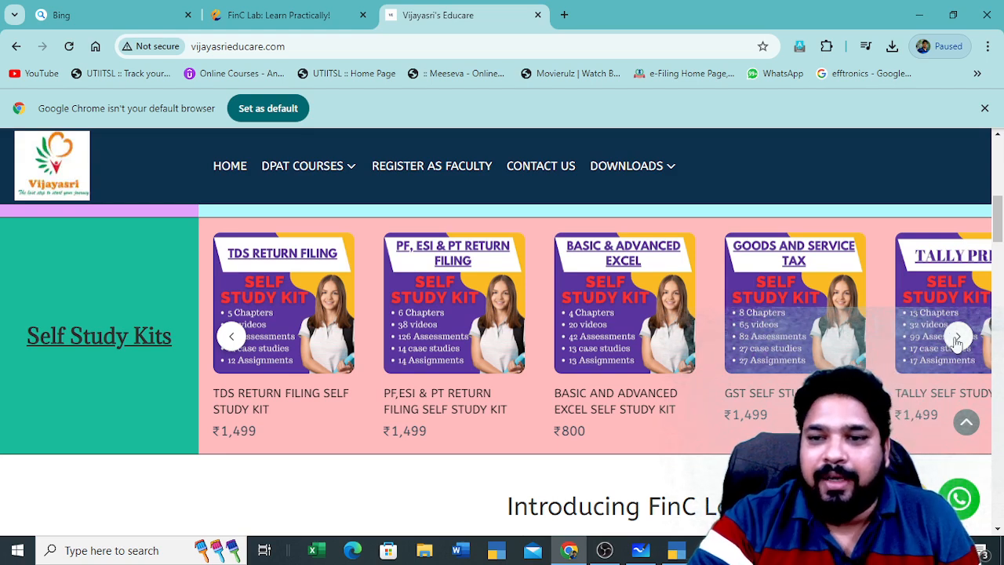
click(958, 337)
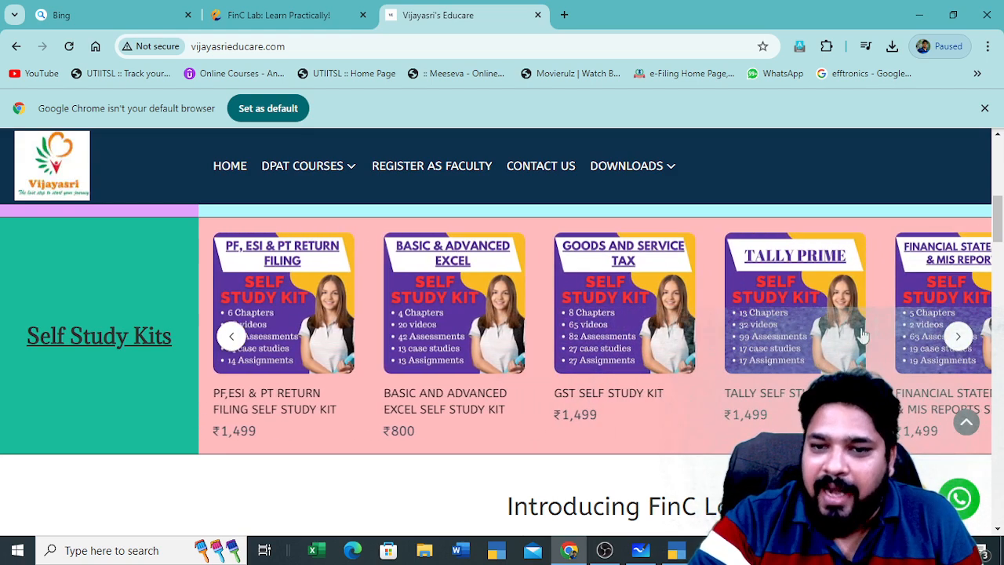
click(958, 337)
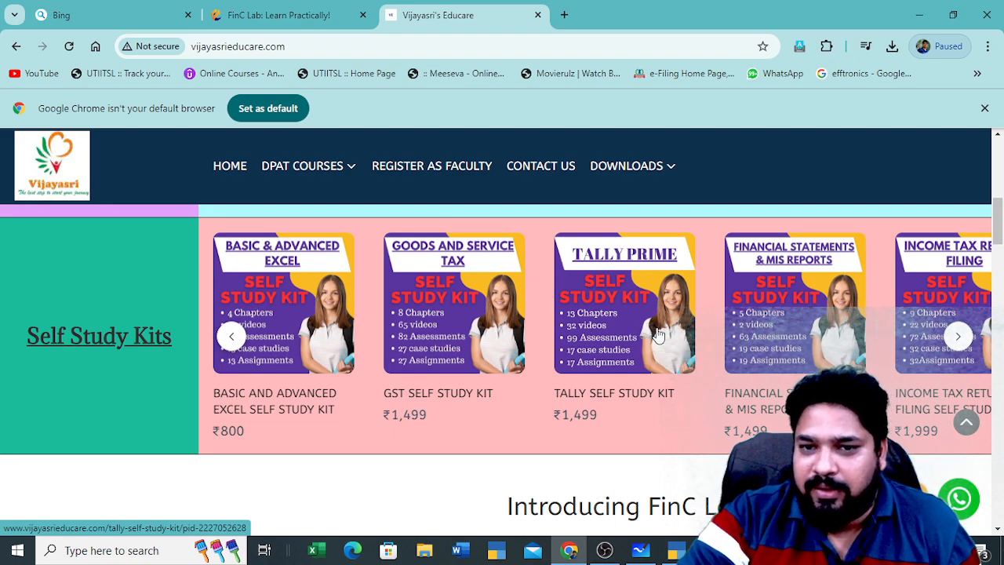
scroll(658, 334, down, 1)
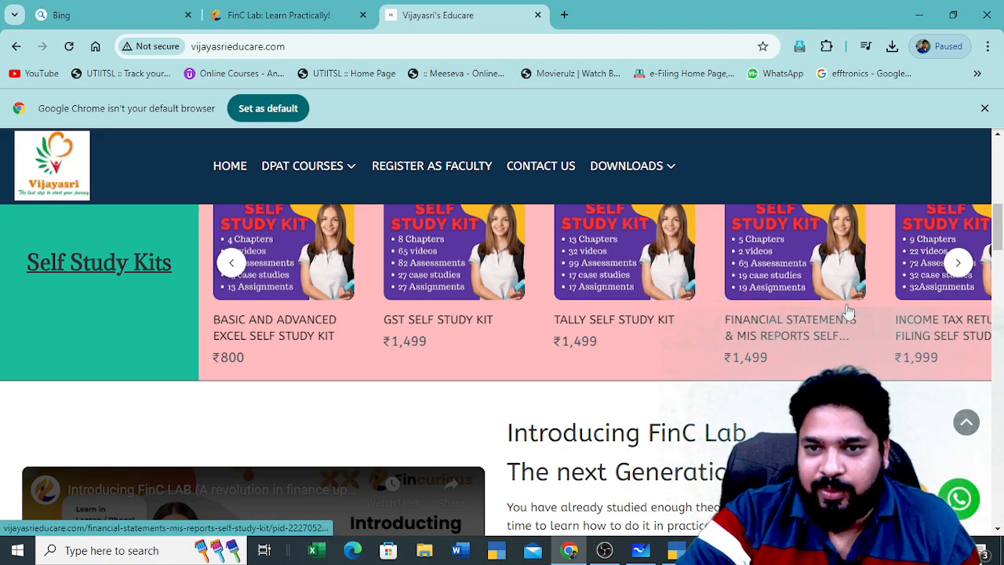
scroll(839, 314, up, 2)
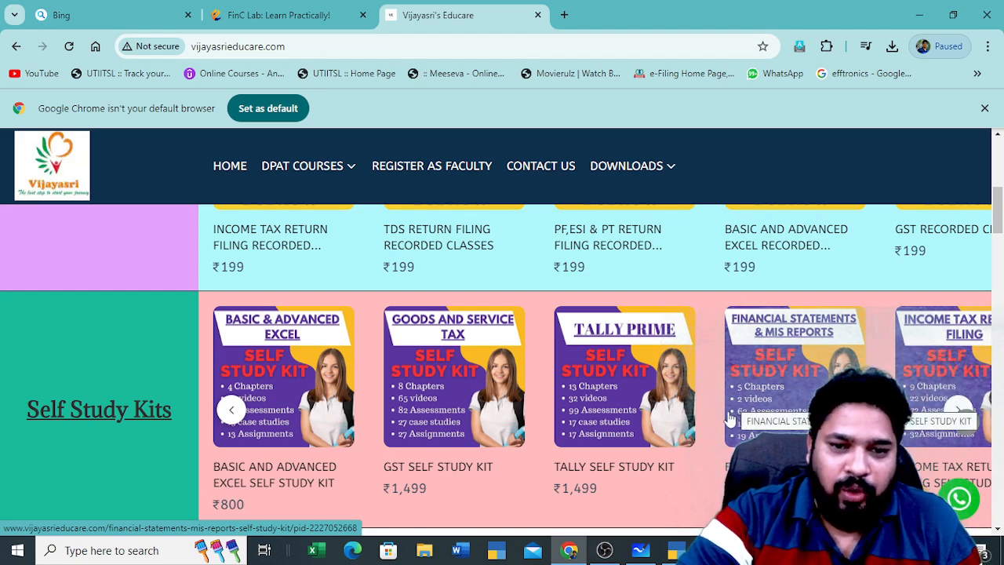
scroll(675, 502, down, 1)
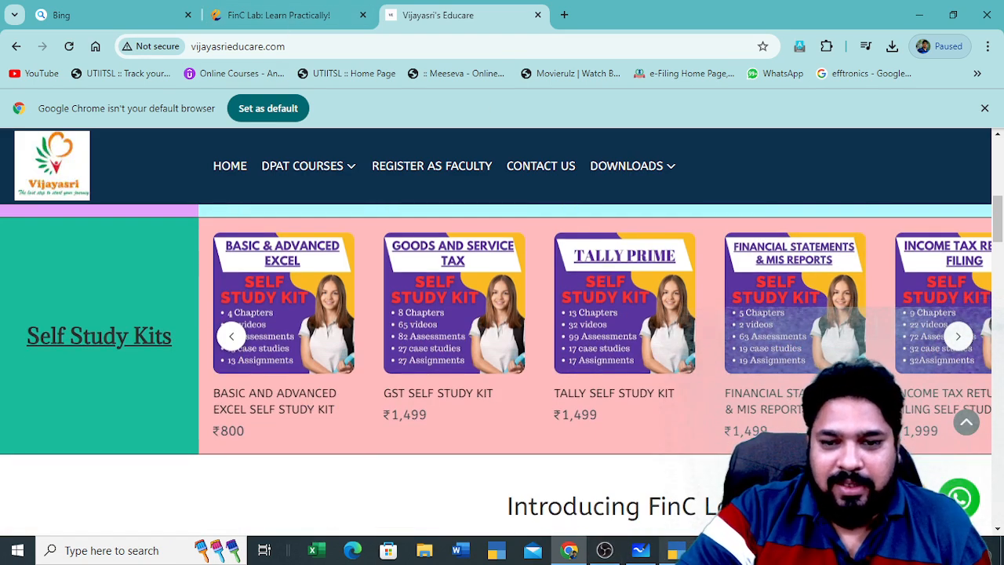
mouse_move(609, 556)
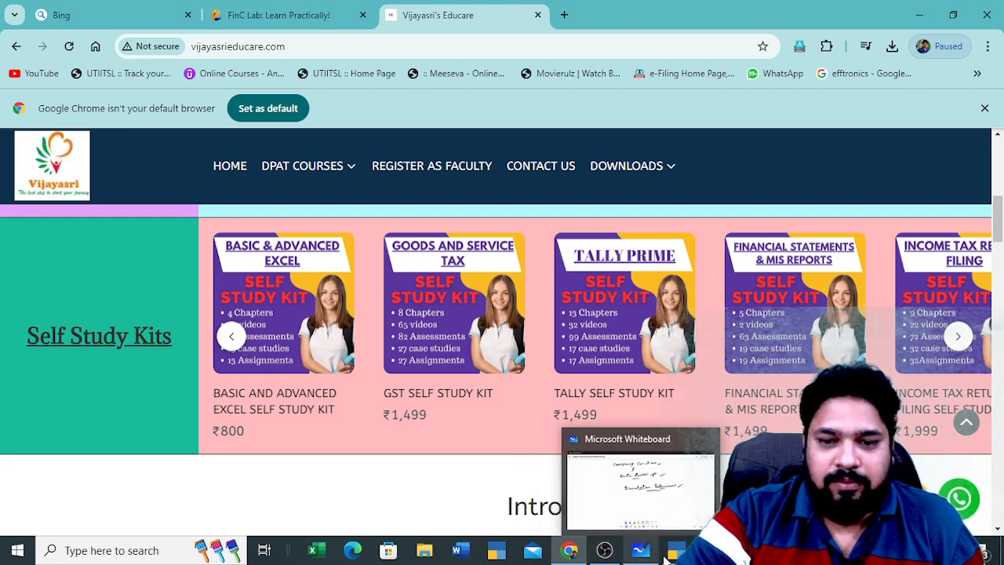
Ink check marks beside 'Company Creation' and 'Data Backup' on the whiteboard
click(642, 551)
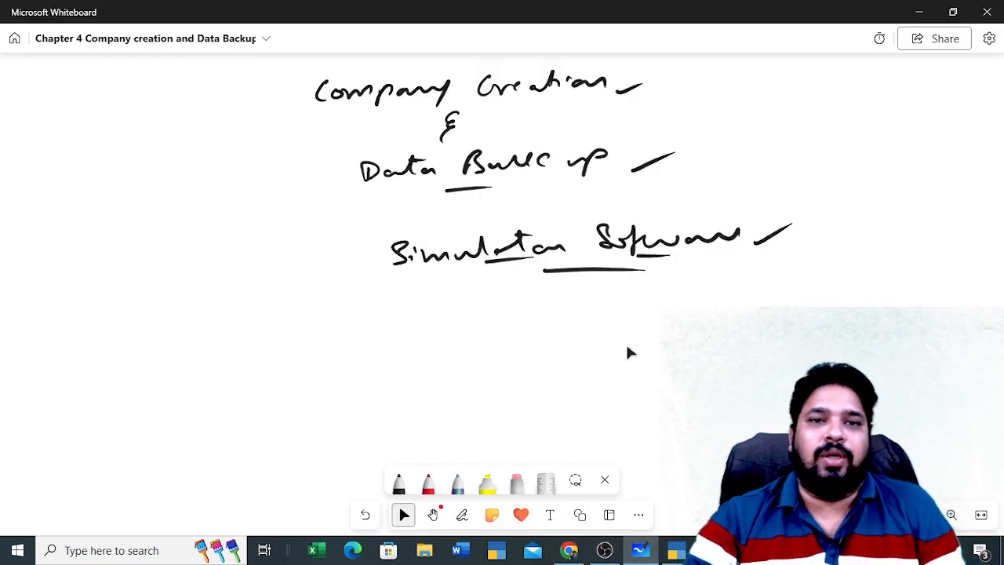
key(alt+w)
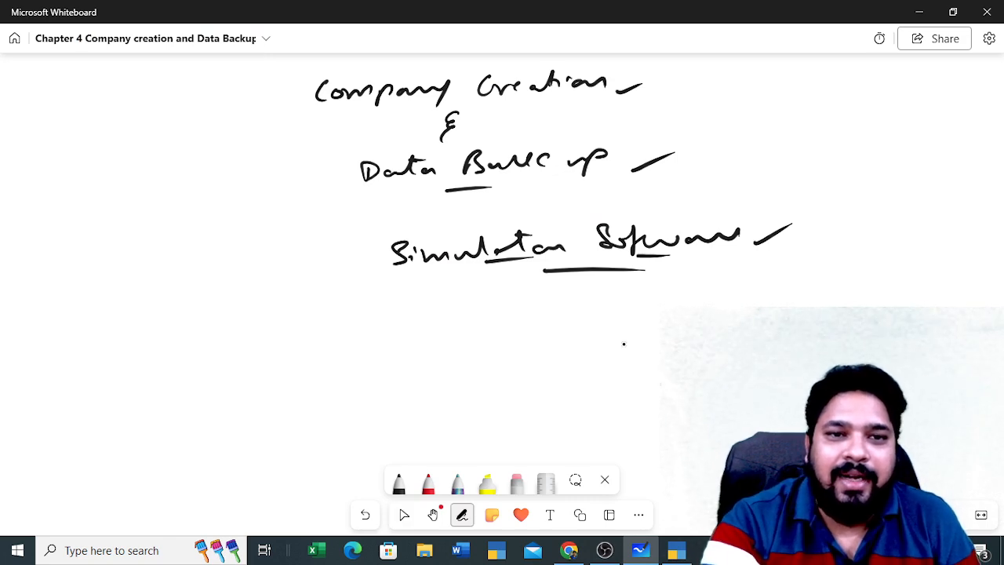
drag(279, 100, 314, 83)
key(alt+w)
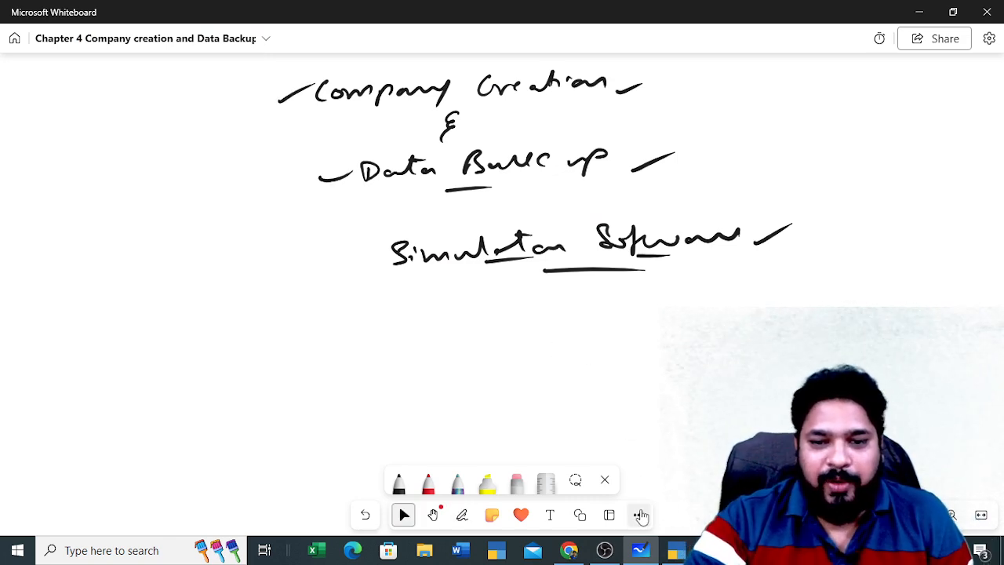
Return to the FinC Lab case study tab and review the task
click(675, 550)
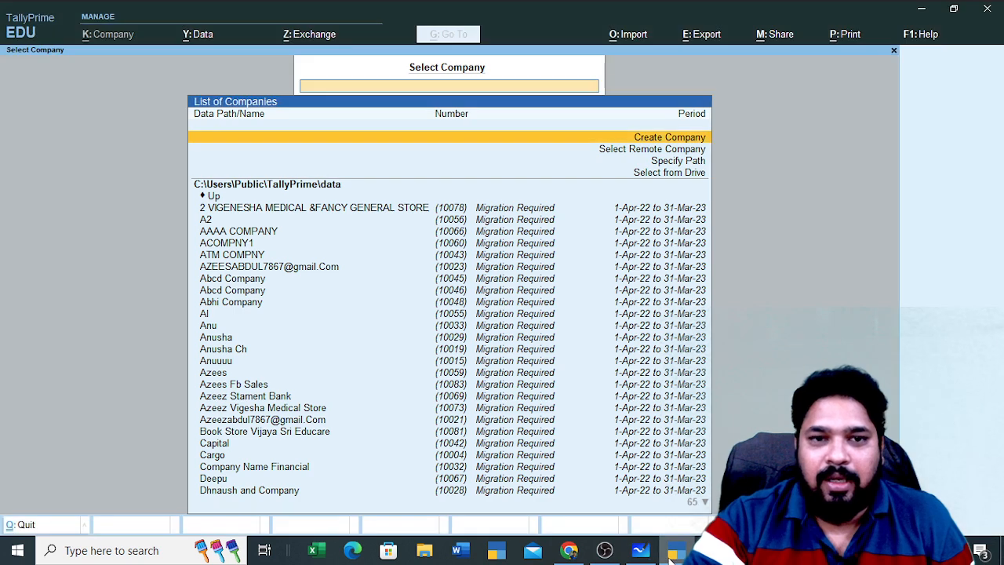
click(568, 550)
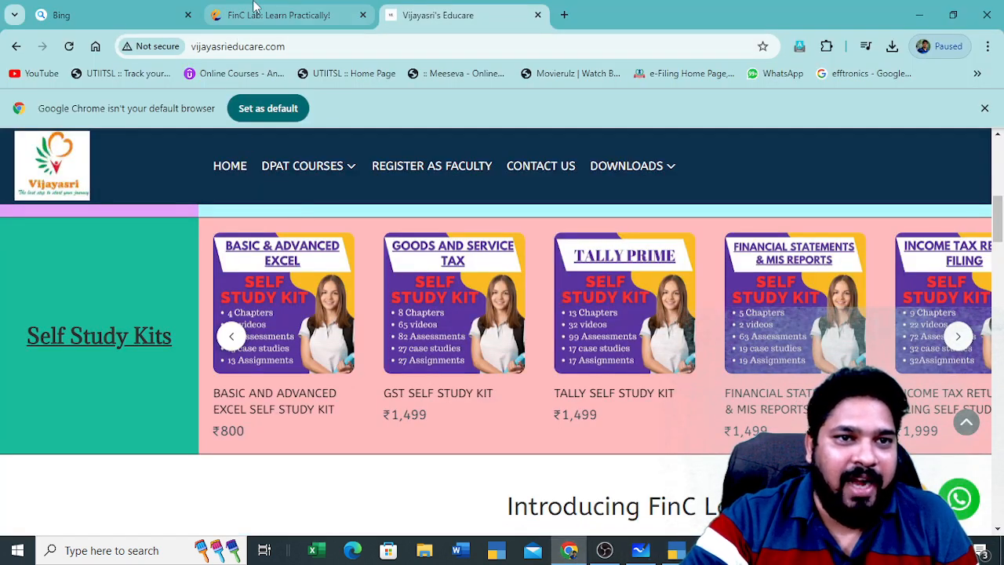
click(279, 15)
scroll(149, 251, up, 3)
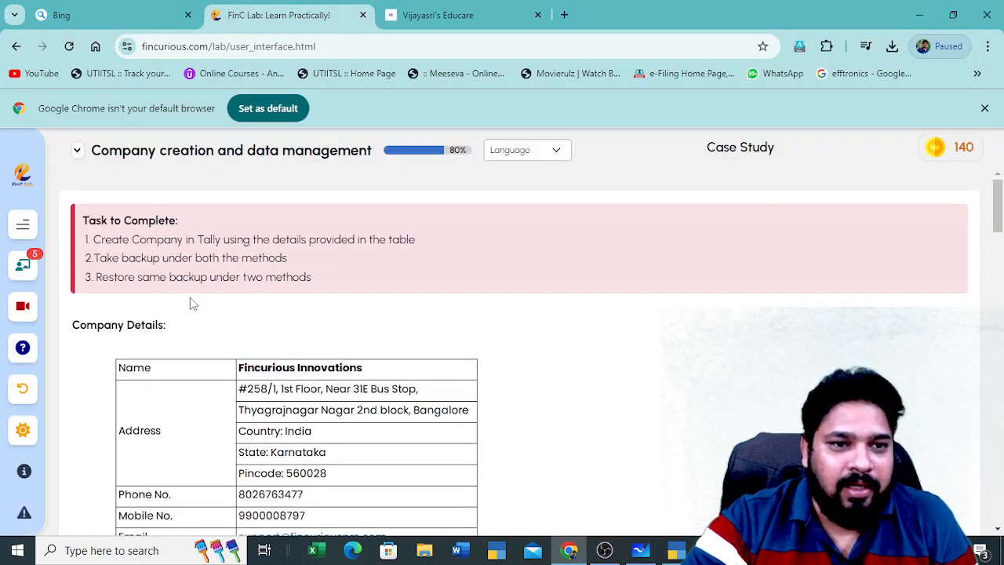
scroll(193, 303, down, 1)
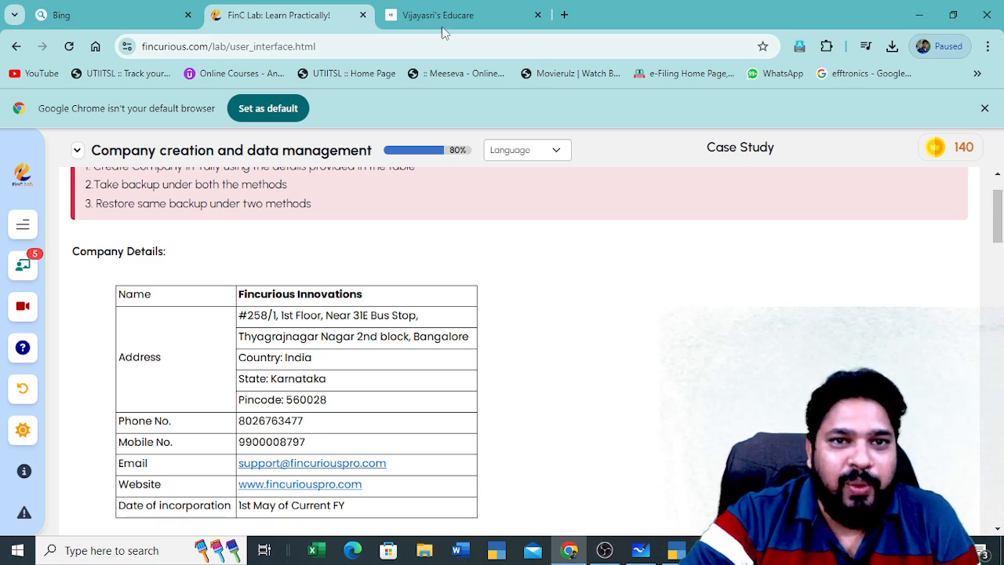
Bring up TallyPrime's Select Company list, recheck the Fincurious Innovations details, then return to it
click(678, 551)
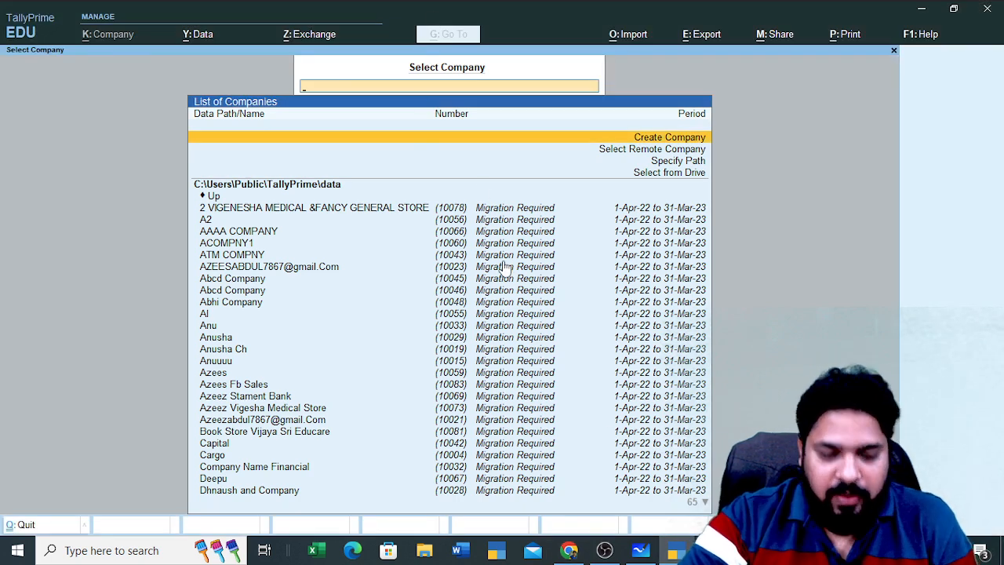
key(Return)
key(alt+Tab)
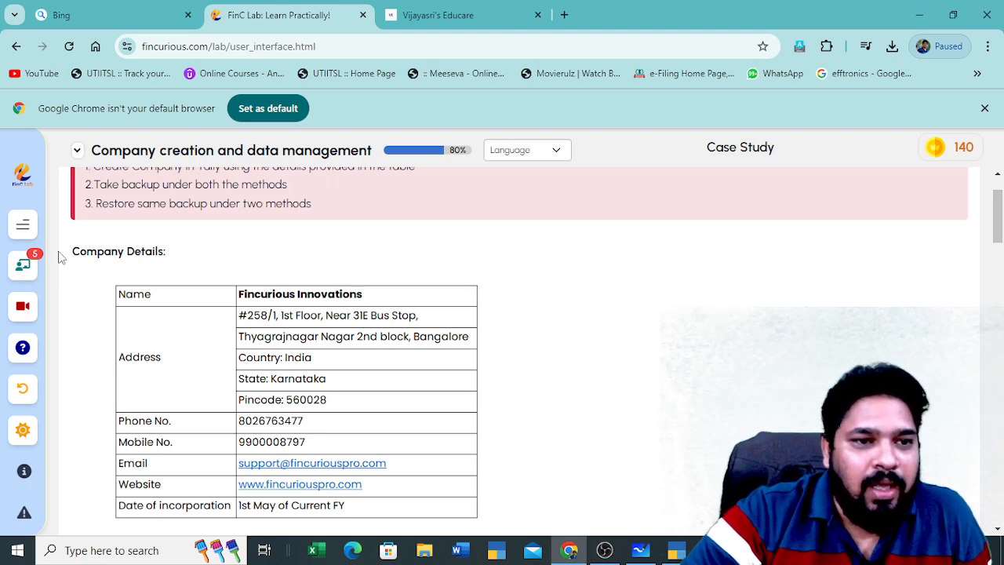
scroll(173, 271, up, 1)
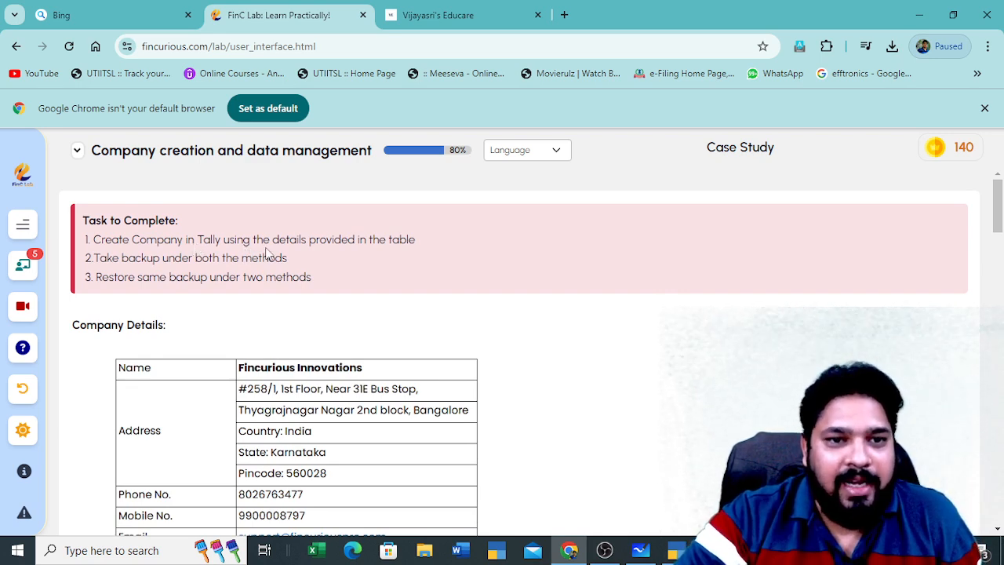
scroll(333, 314, down, 2)
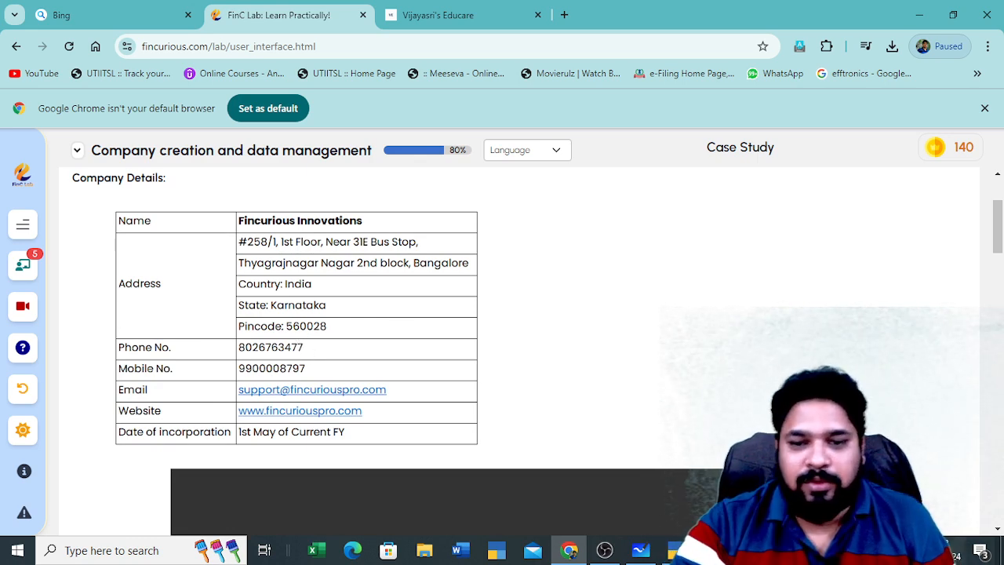
key(alt+Tab)
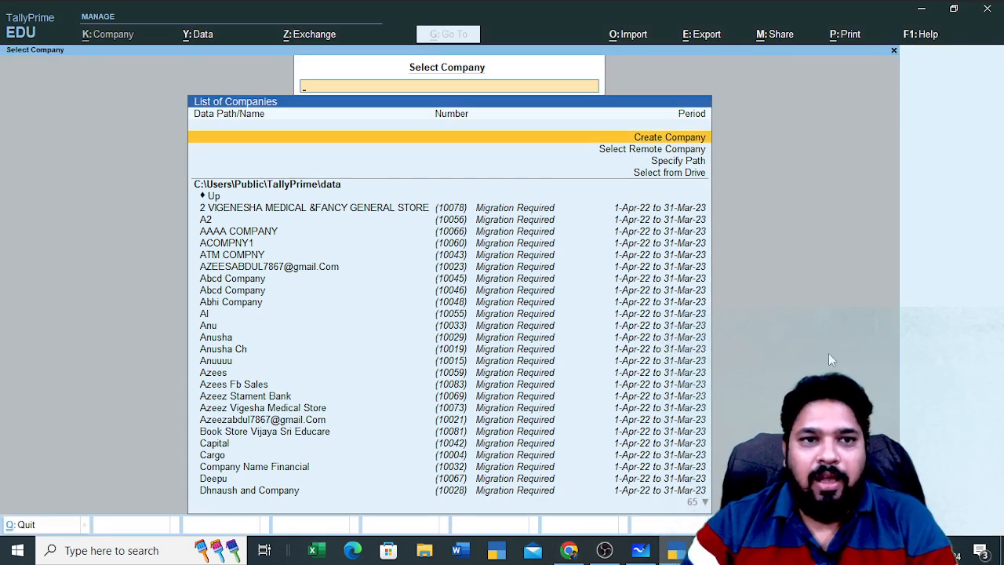
Choose Create Company from Select Company and begin entering the name Fincurious Innovations
key(Down)
key(Down)
key(Up)
key(Up)
key(Down)
key(Down)
key(Down)
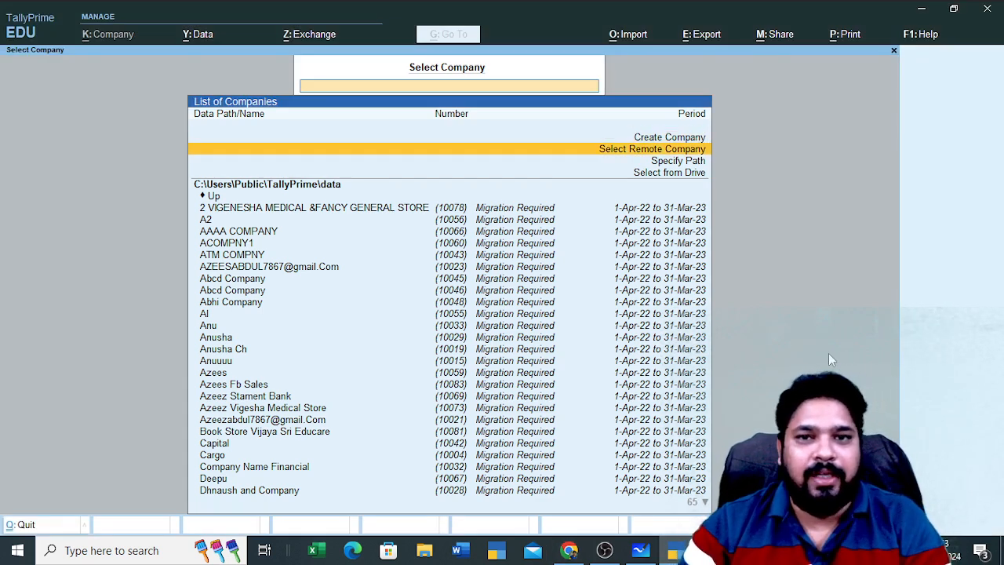
key(Up)
key(Up)
key(Up)
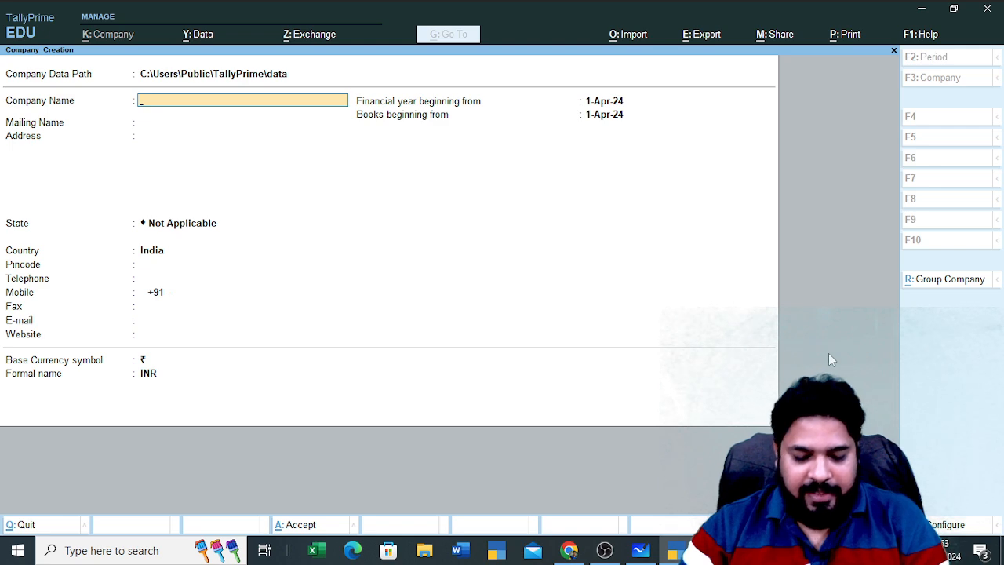
key(alt+Tab)
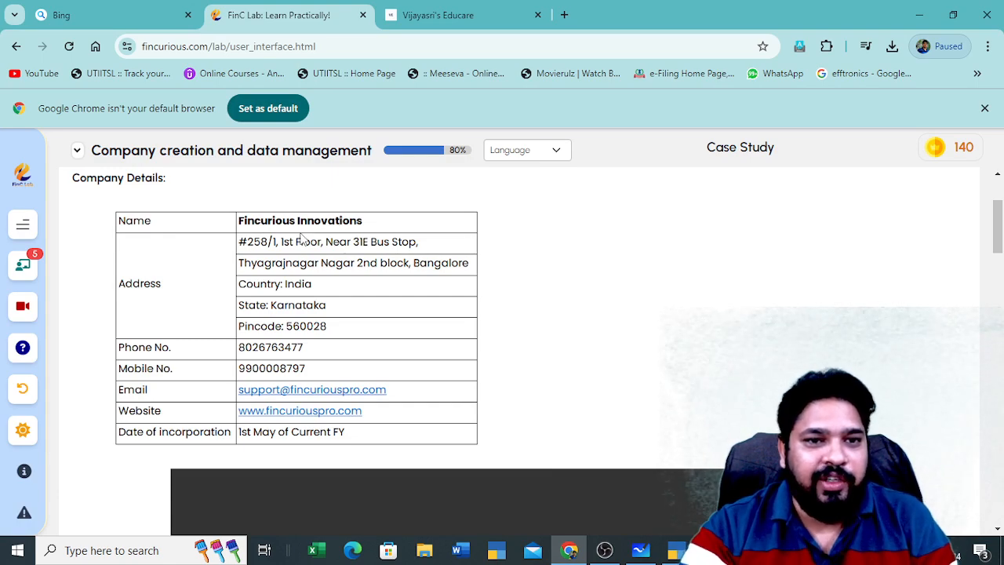
key(alt+Tab)
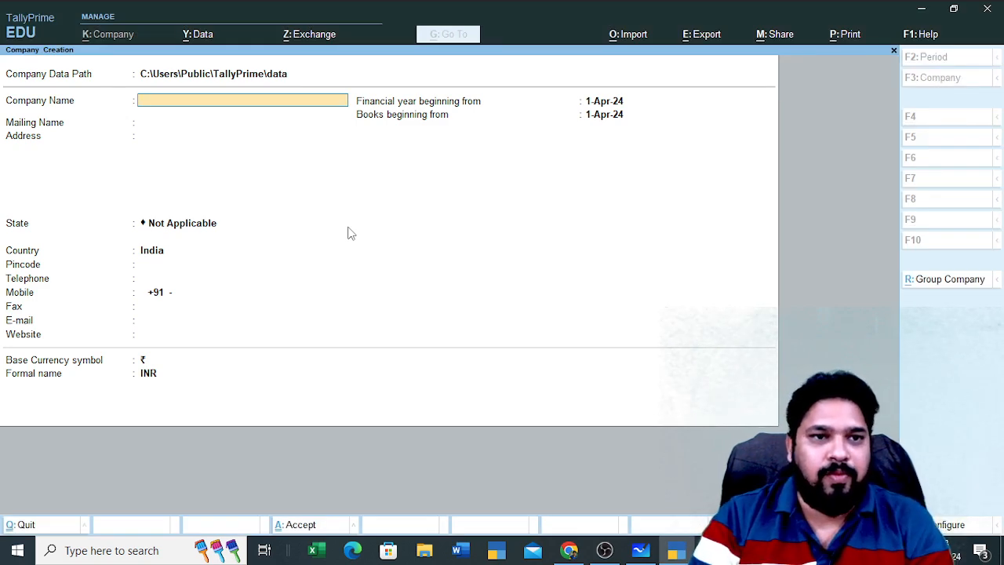
text(Fincurio)
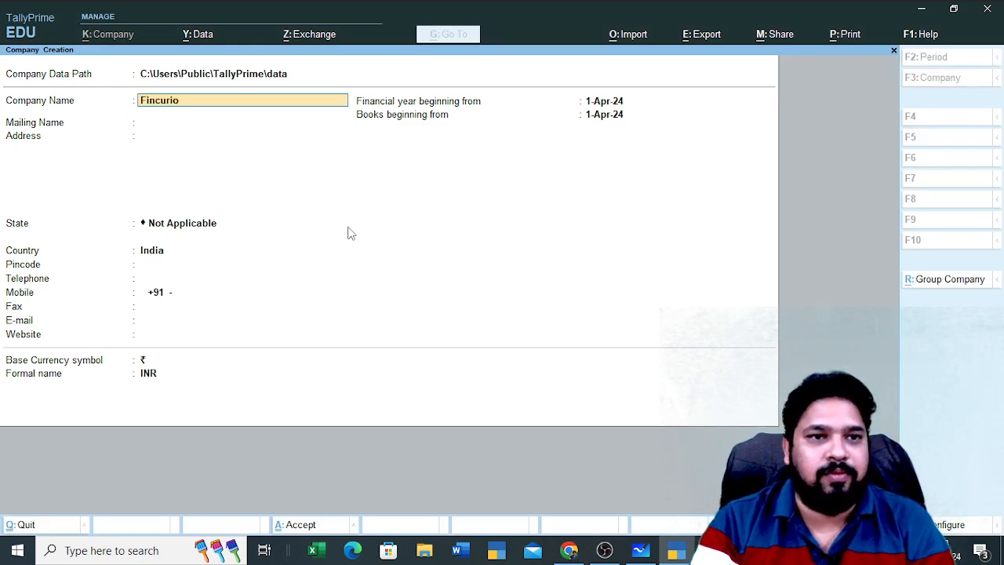
text(us Innovations)
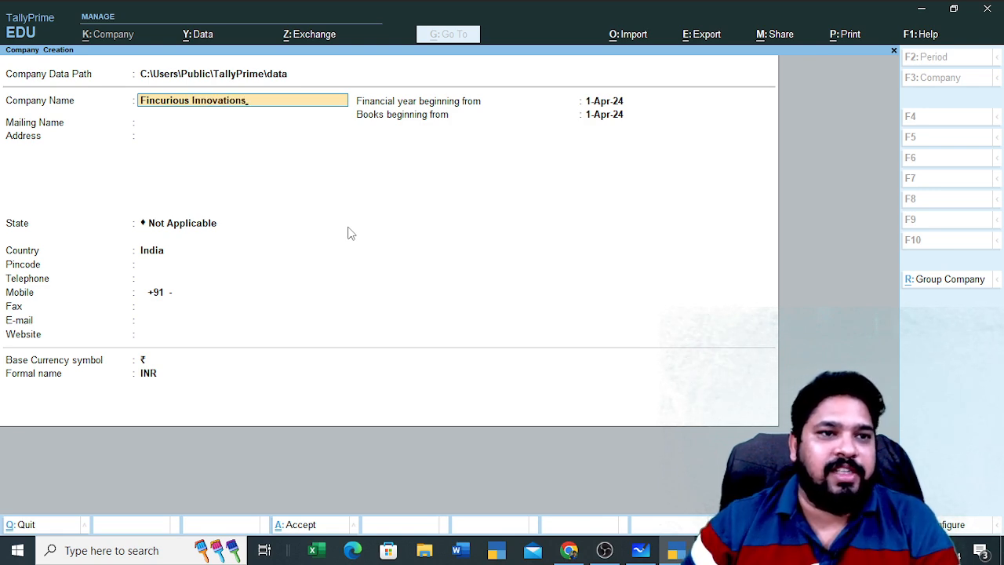
Accept Fincurious Innovations as both the company name and the mailing name
key(Return)
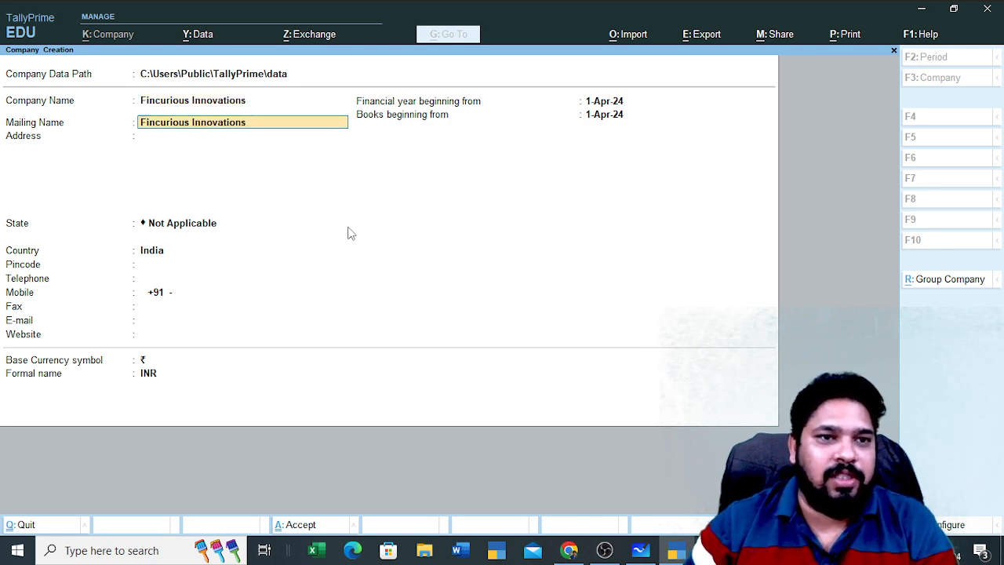
key(Return)
key(alt+Tab)
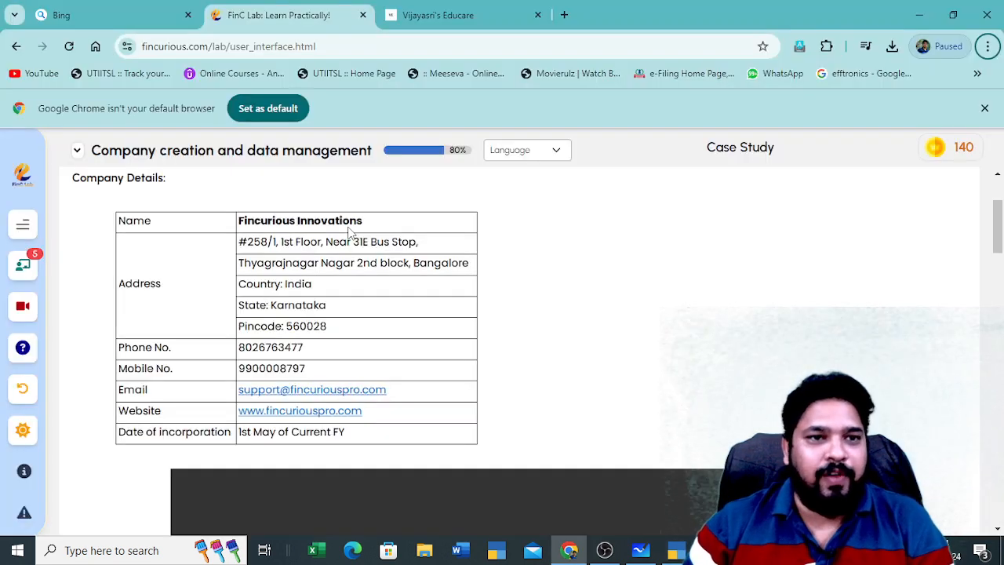
key(alt+Tab)
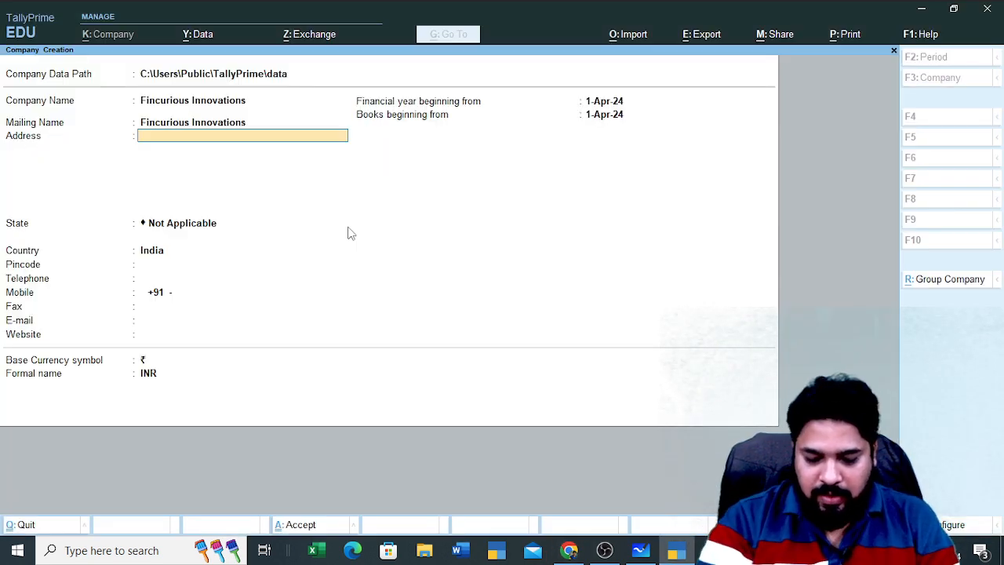
key(alt+Tab)
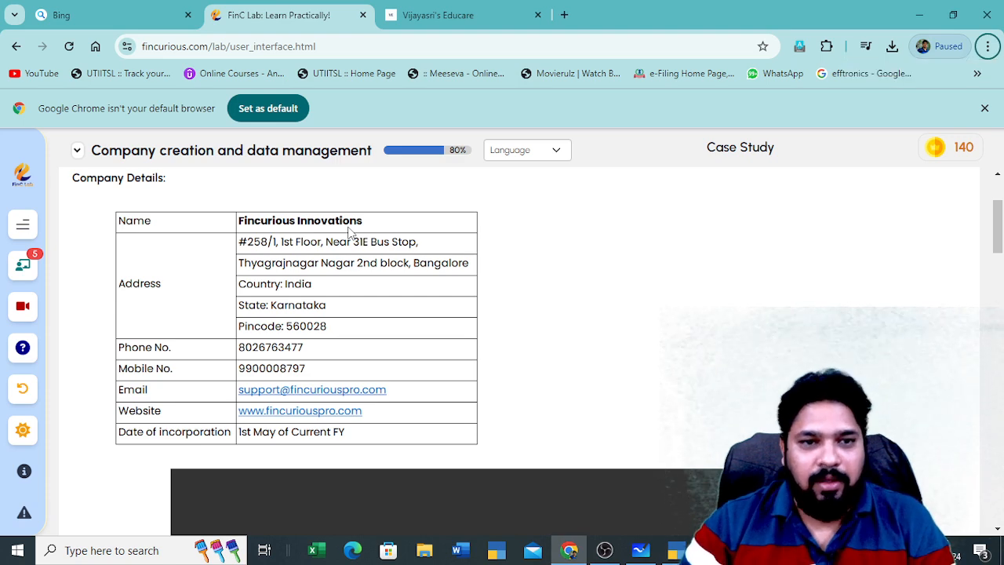
key(alt+Tab)
key(alt+Tab)
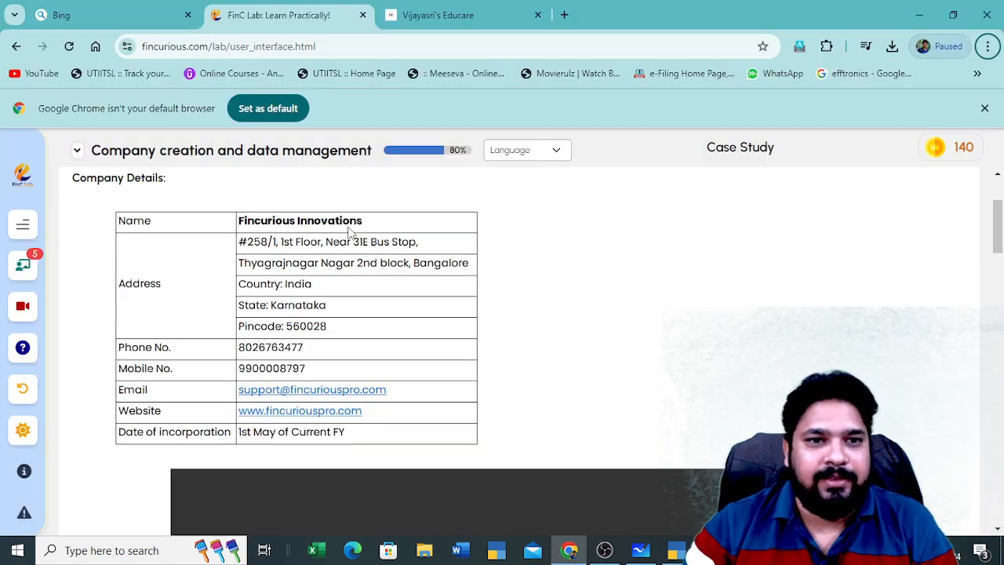
key(alt+Tab)
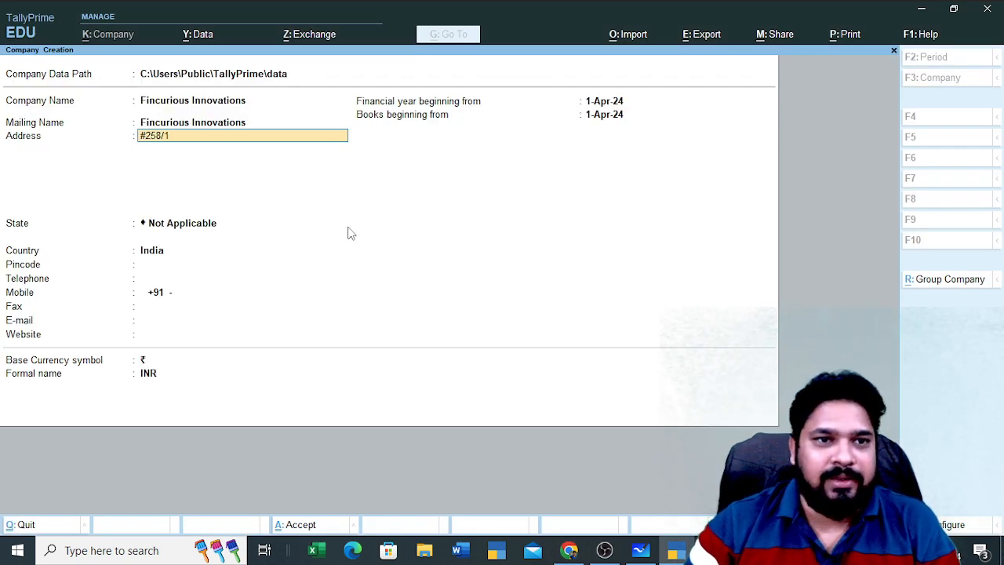
key(alt+Tab)
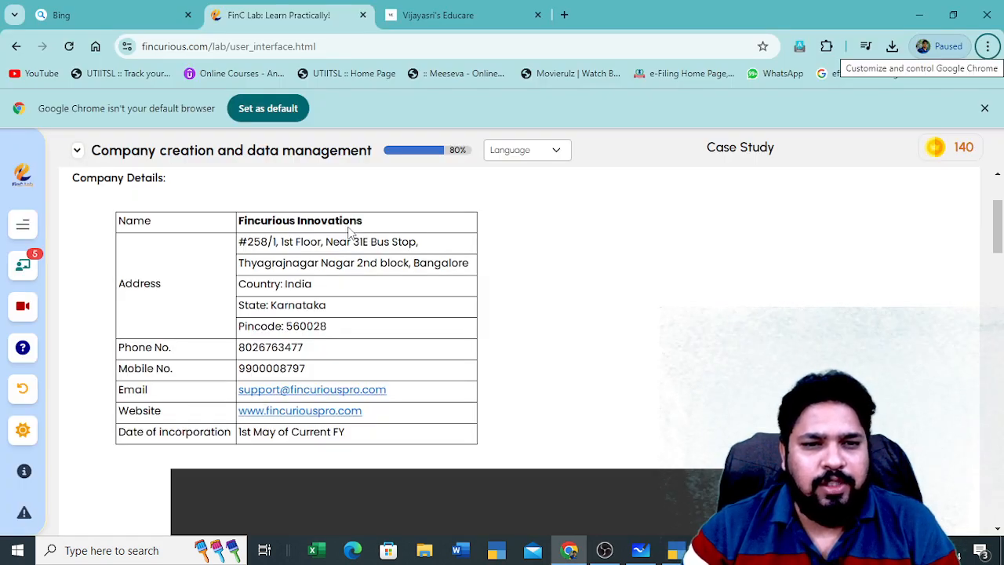
key(alt+Tab)
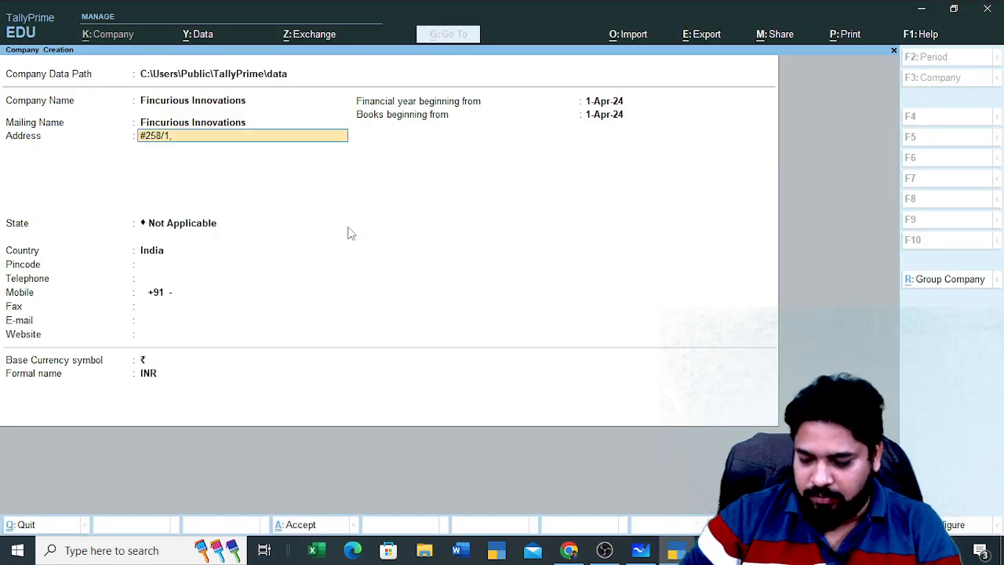
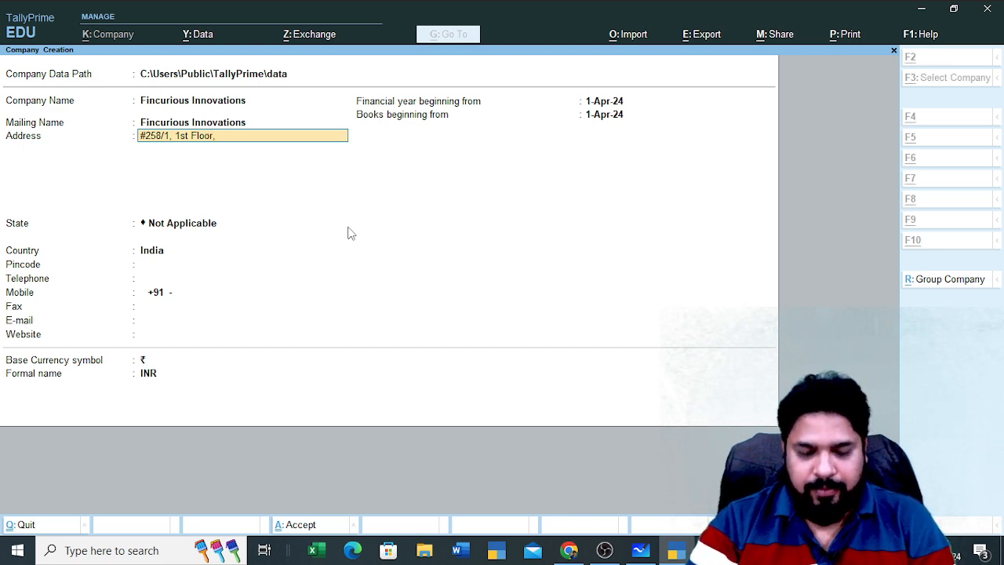
key(alt+Tab)
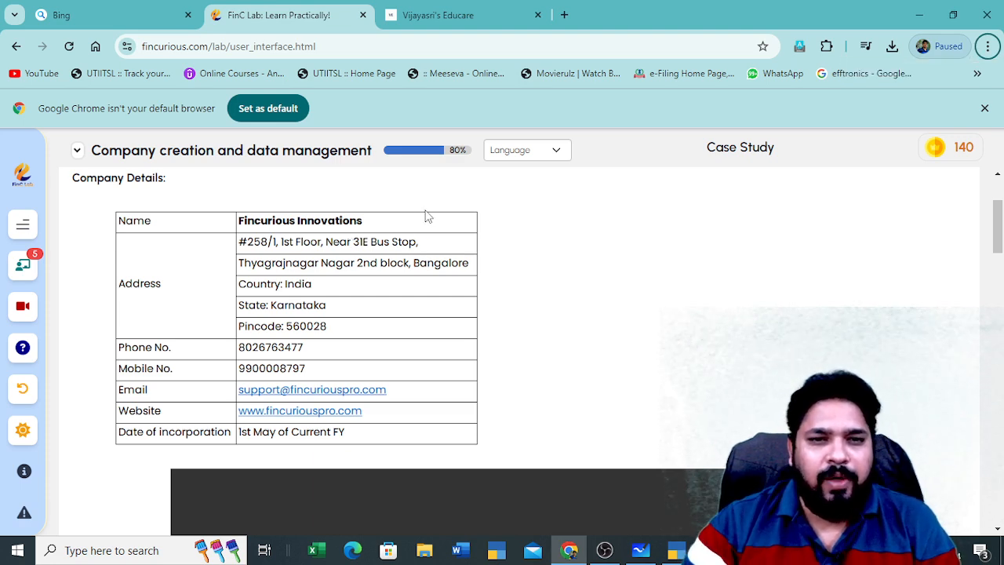
key(alt+Tab)
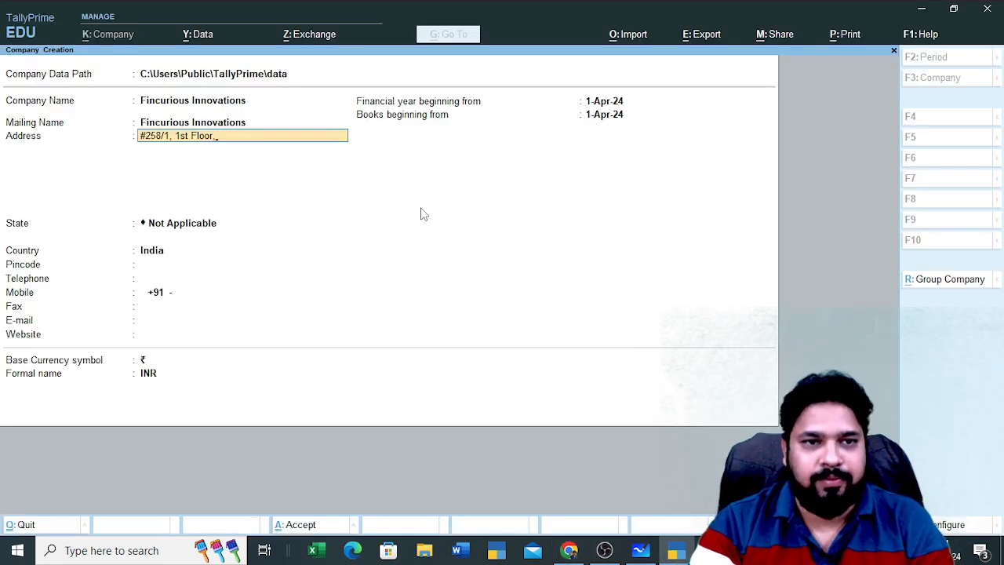
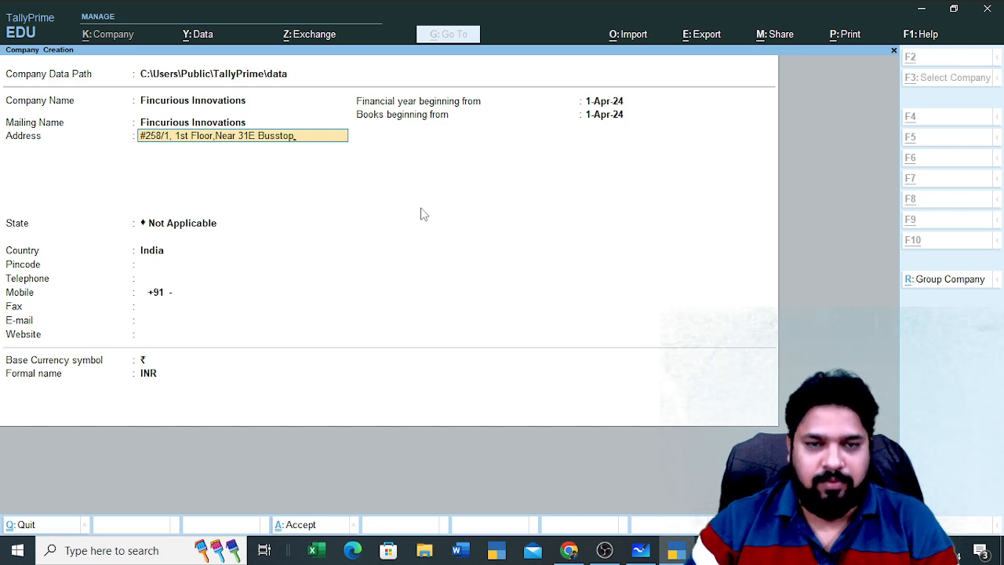
key(alt+Tab)
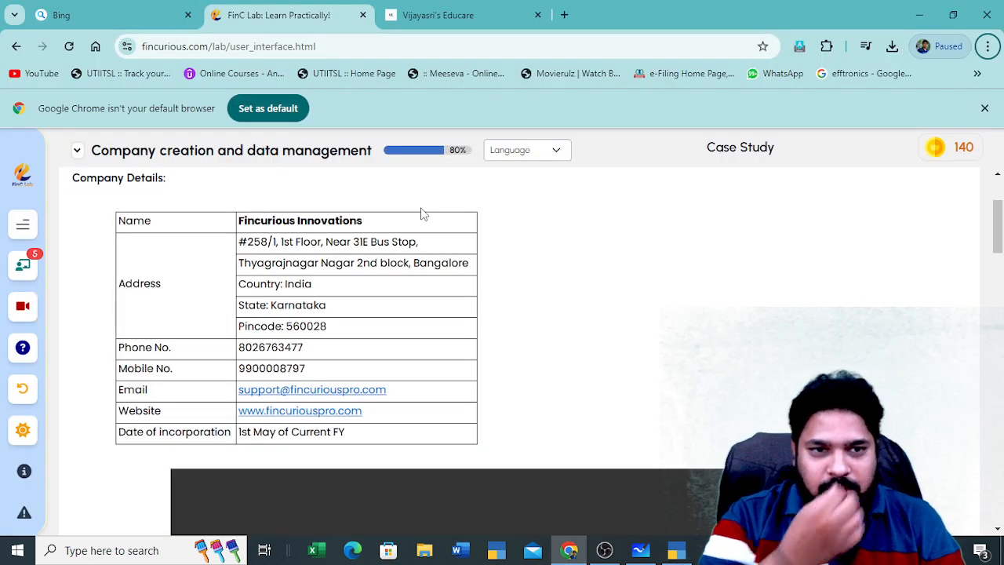
key(alt+Tab)
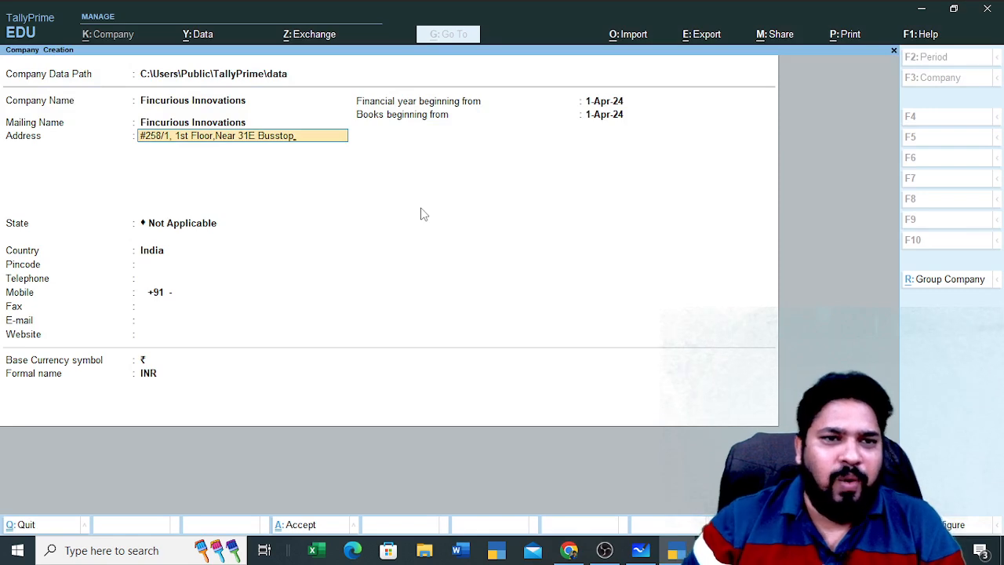
key(Return)
key(alt+Tab)
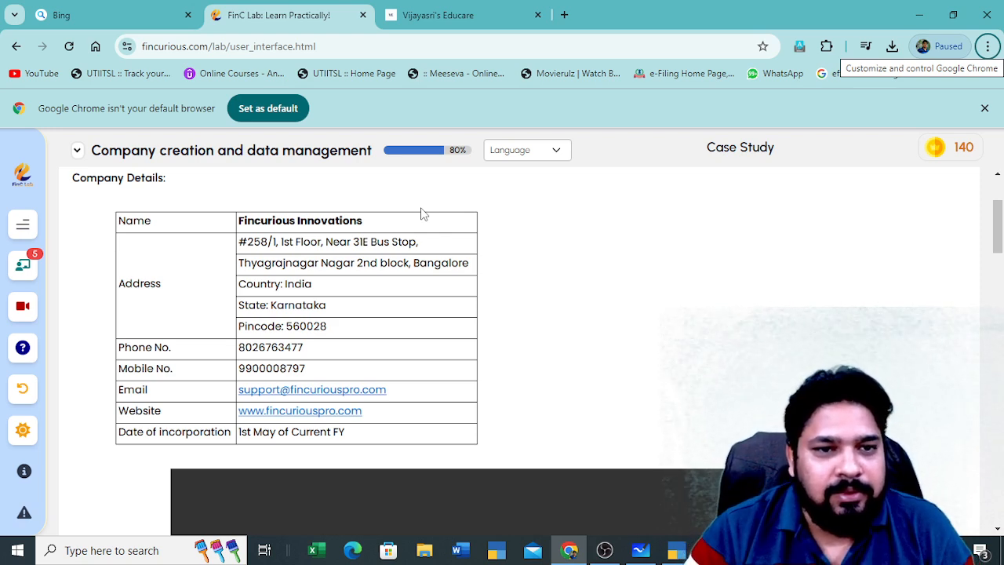
key(alt+Tab)
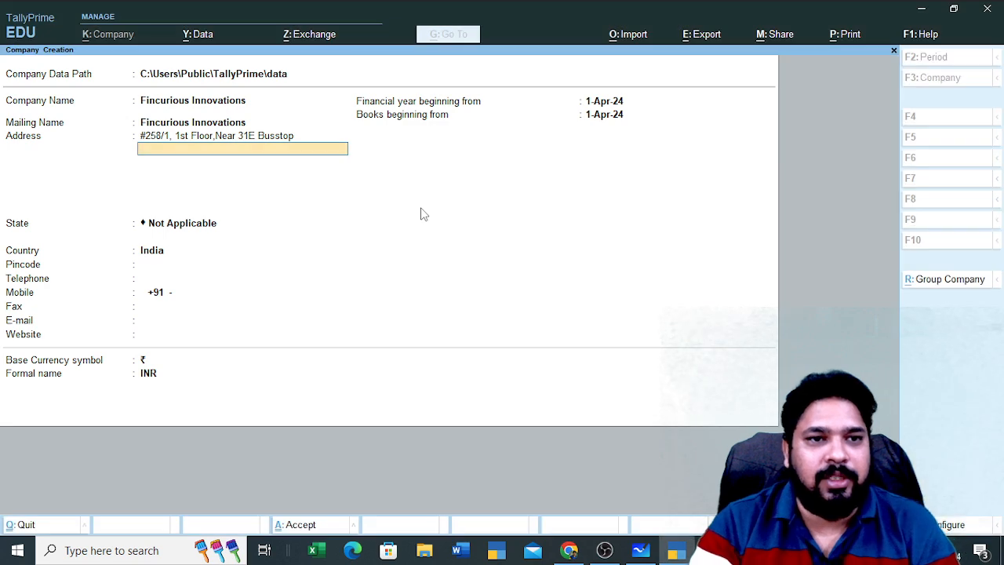
Type 'Thyagrajnagar' on the second address line, checking the case study
text(Thya)
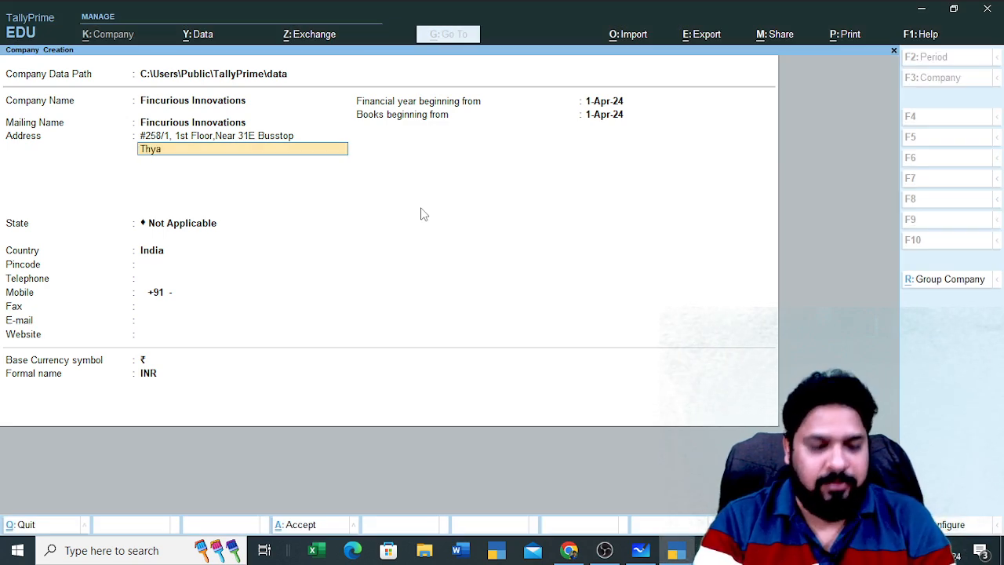
key(alt+Tab)
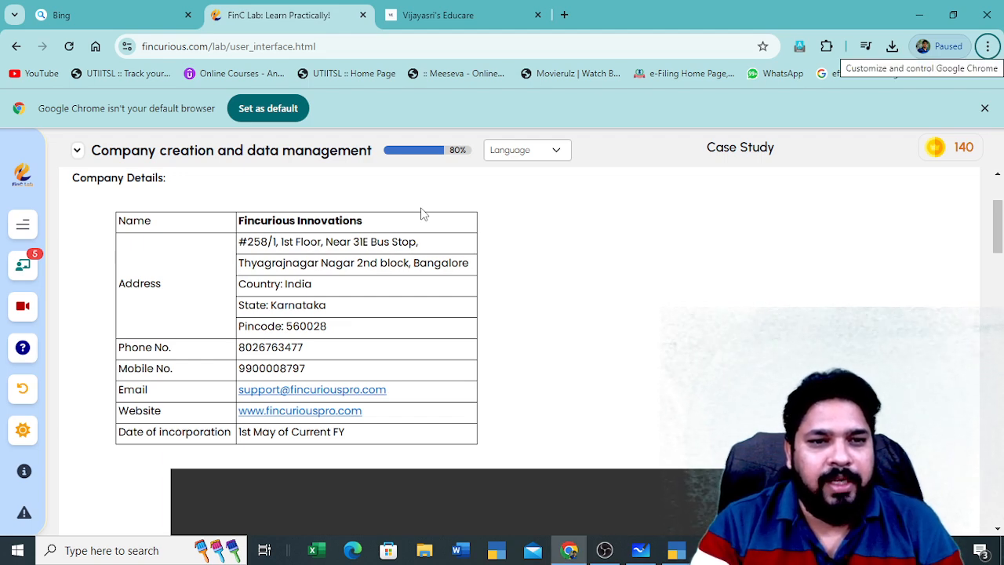
key(alt+Tab)
text(g)
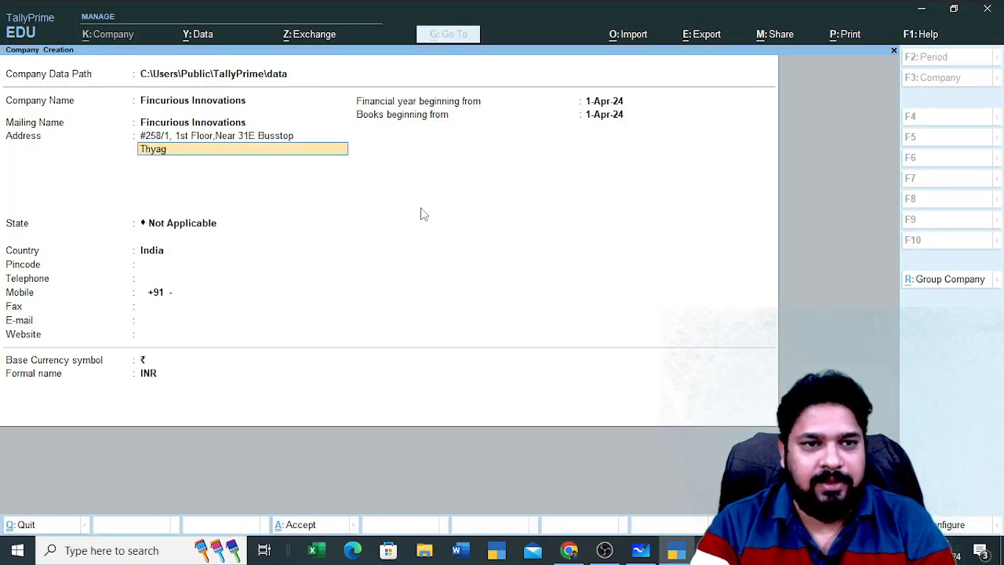
text(raj)
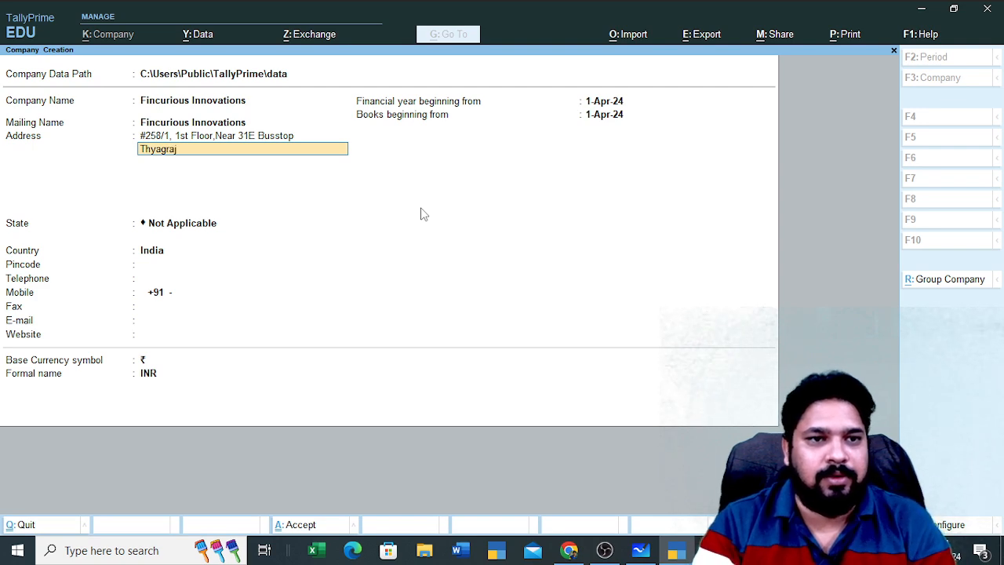
key(alt+Tab)
key(alt+Tab)
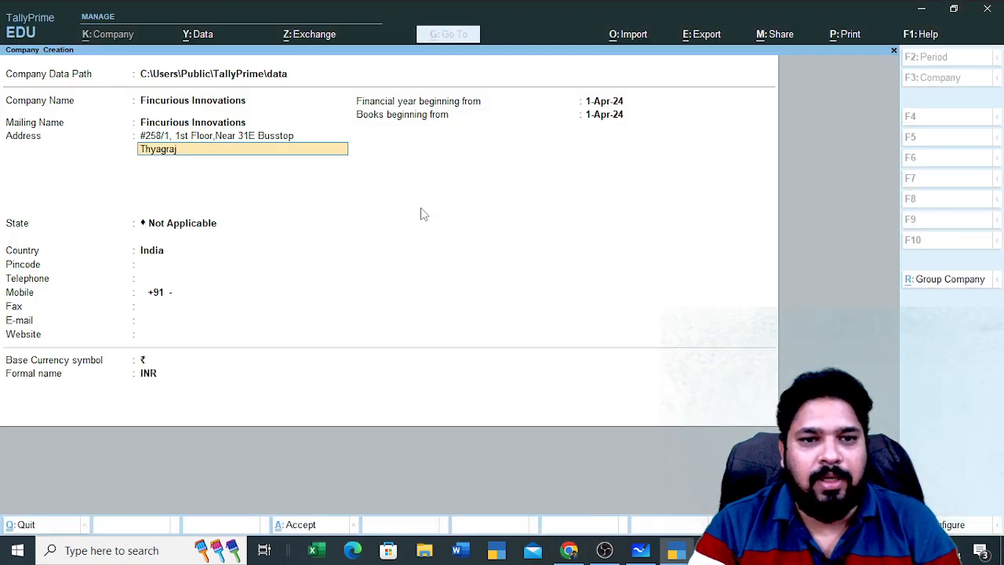
key(alt+Tab)
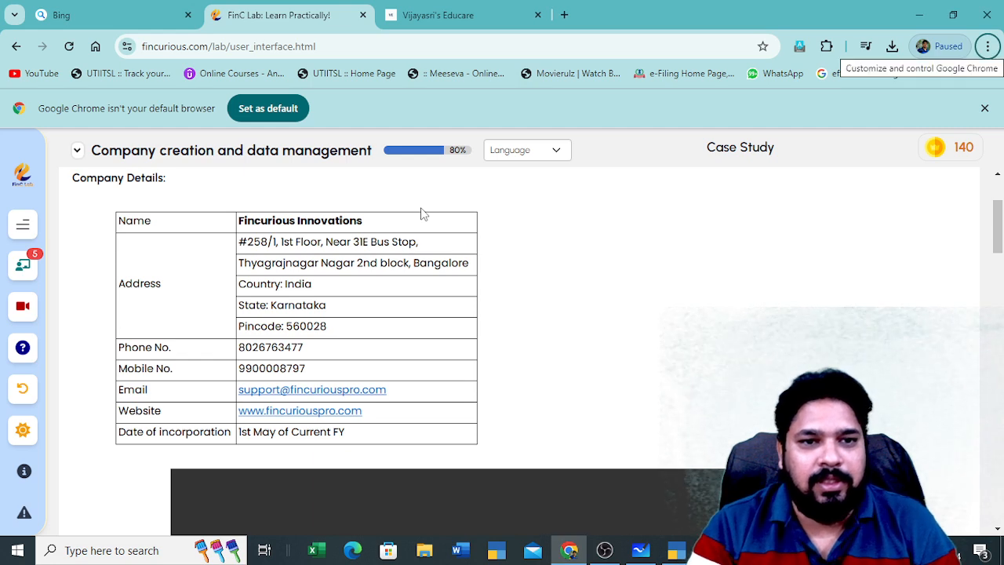
key(alt+Tab)
text(naga)
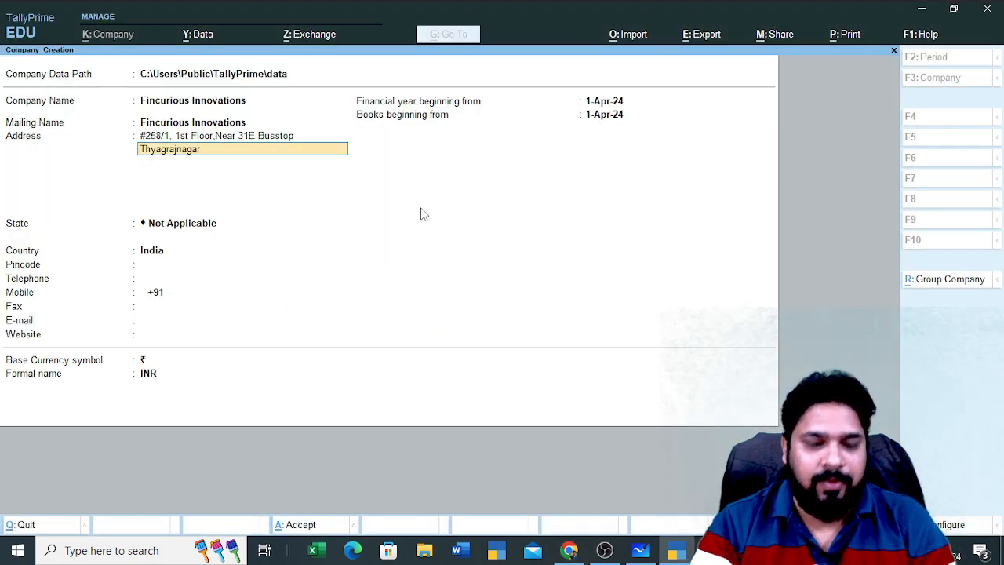
text(r)
key(alt+Tab)
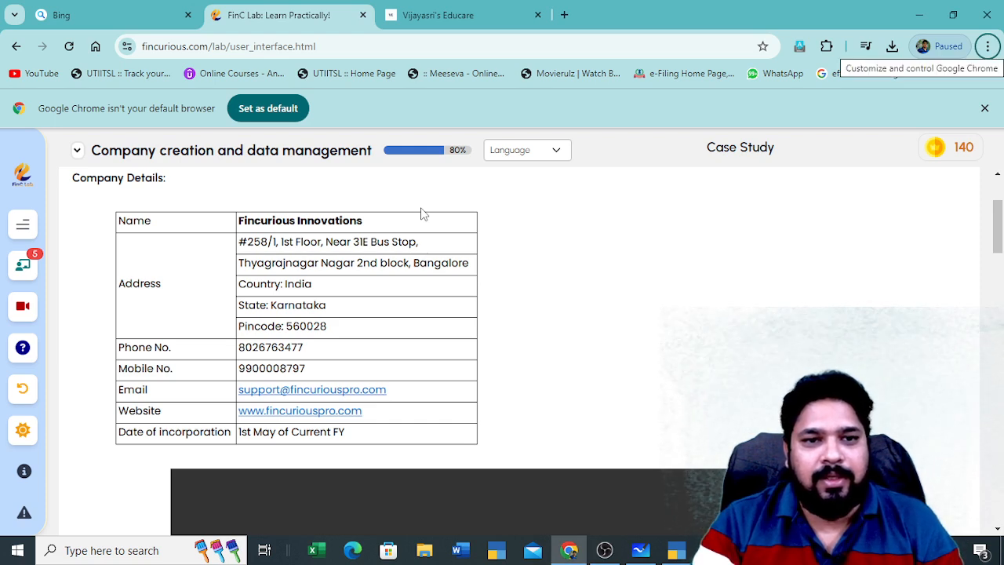
key(alt+Tab)
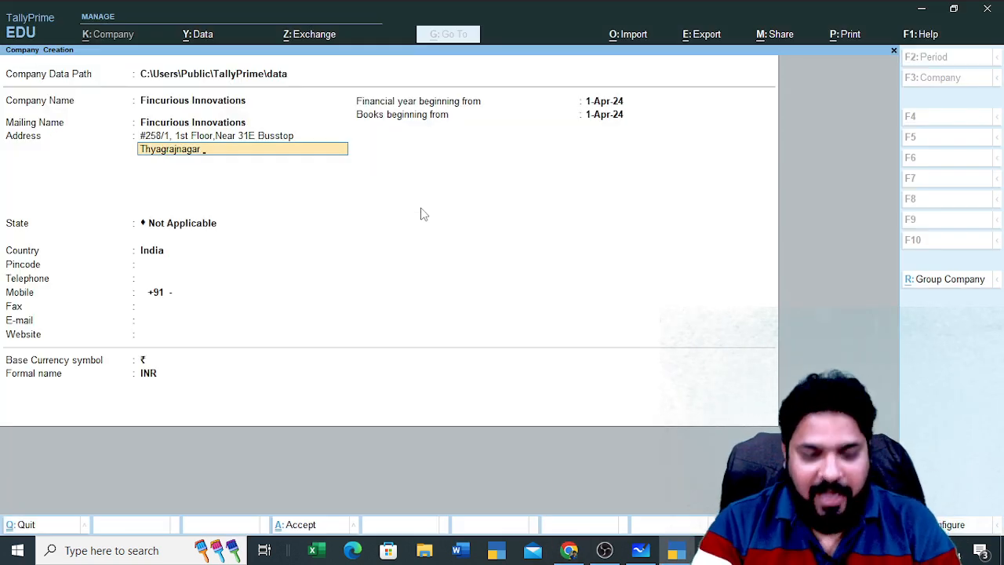
text(Nagar)
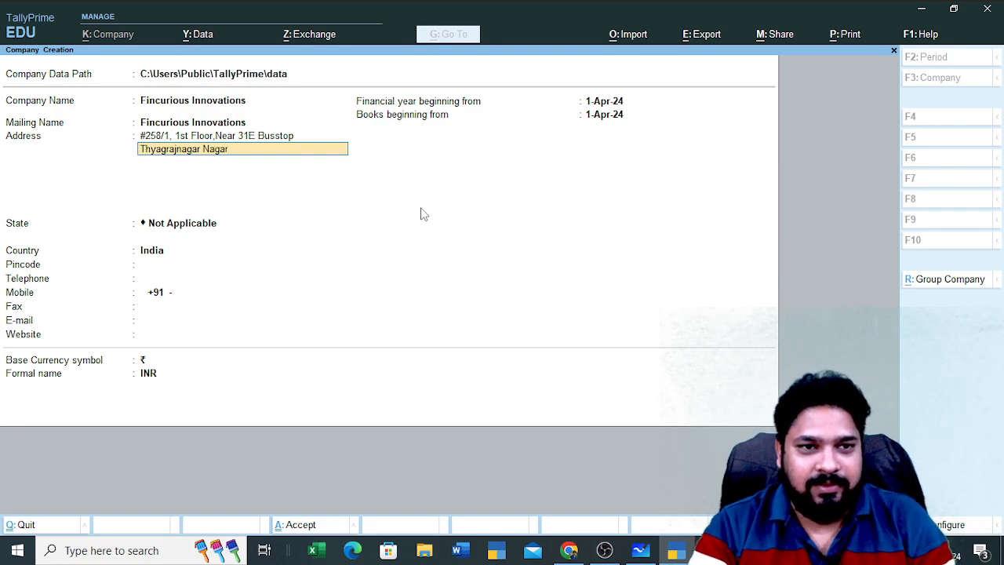
key(alt+Tab)
key(alt+Tab)
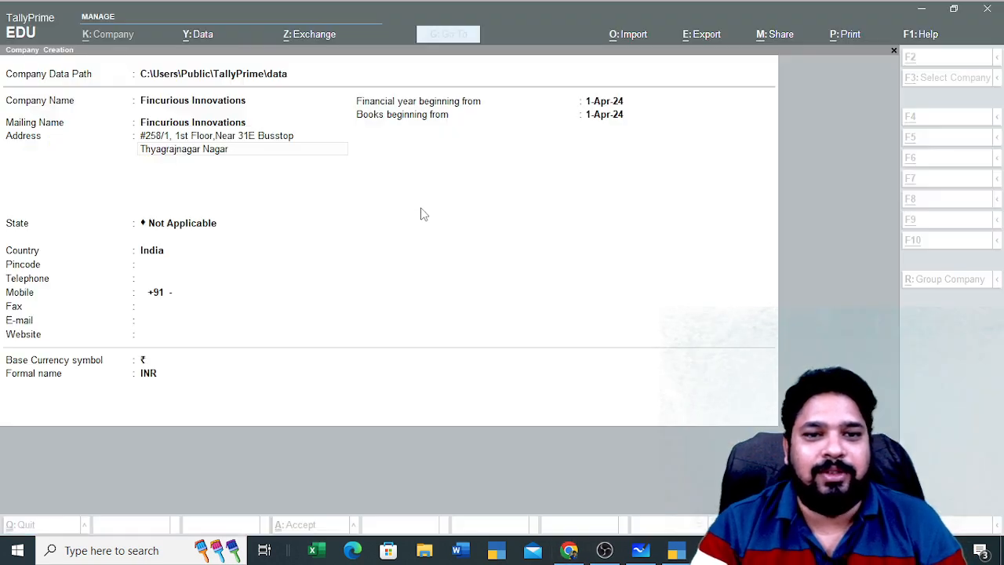
key(alt+Tab)
key(alt+Tab)
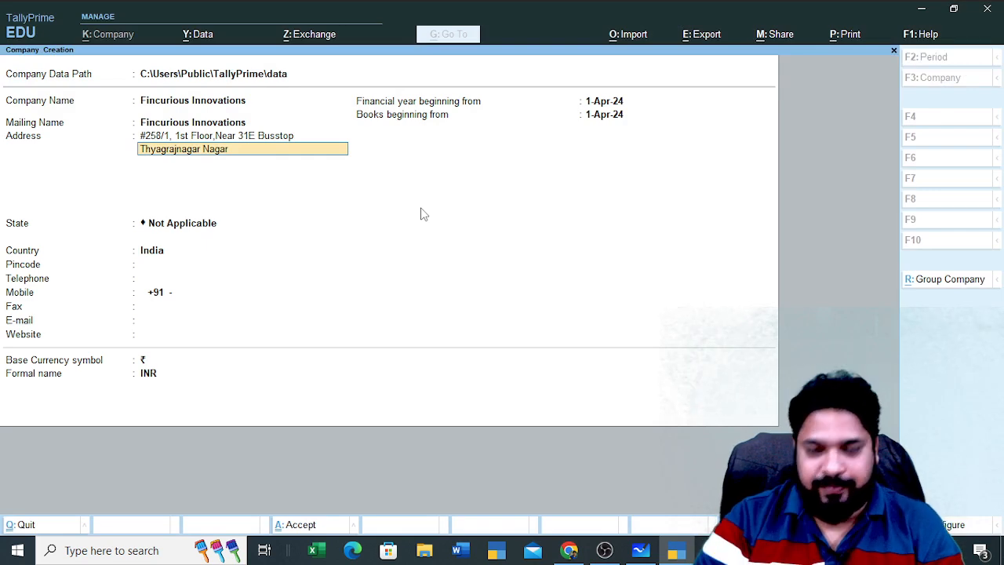
text(r , 2)
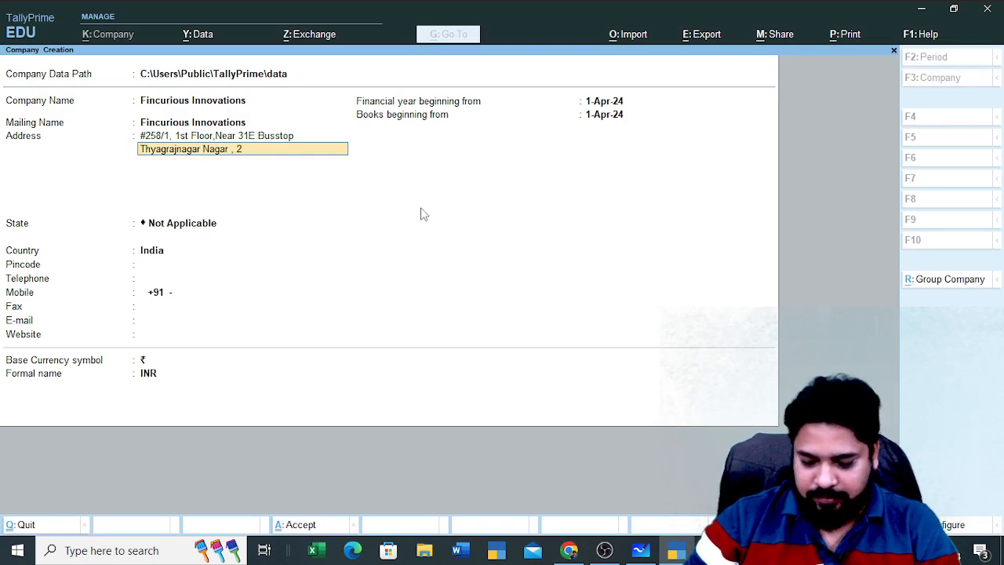
text(nd Block)
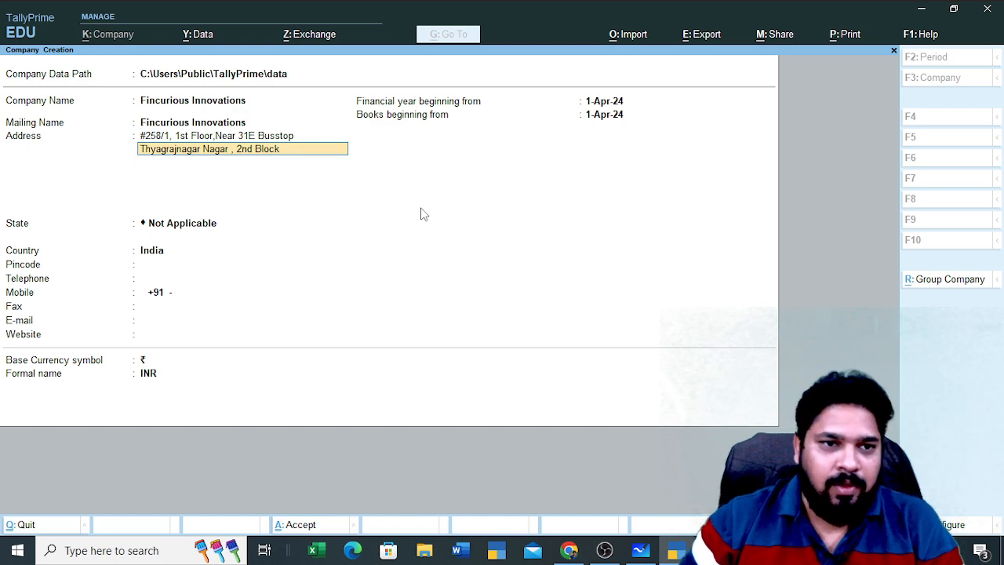
key(Return)
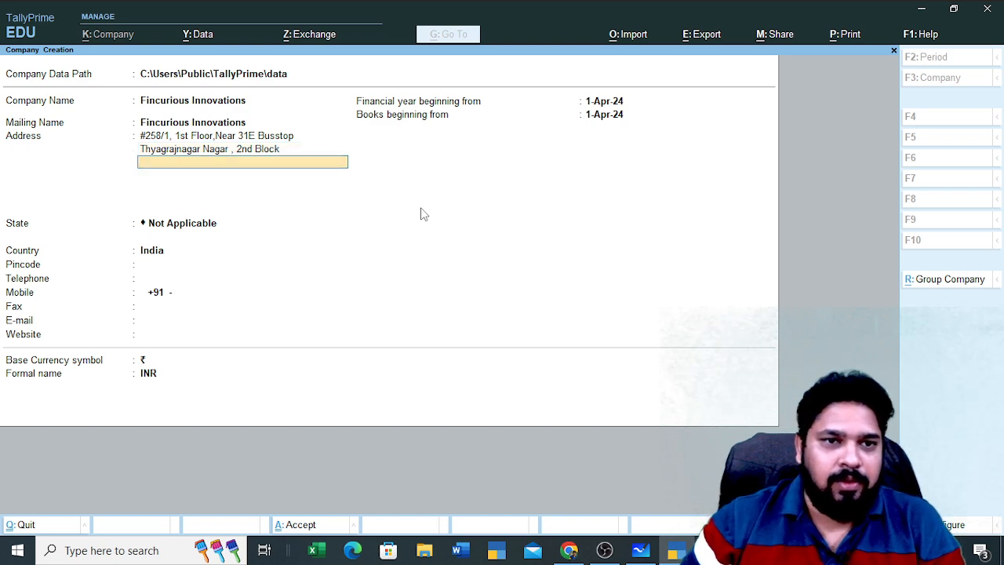
Add 'Bangalore' as the third address line and move on to the State field
key(alt+Tab)
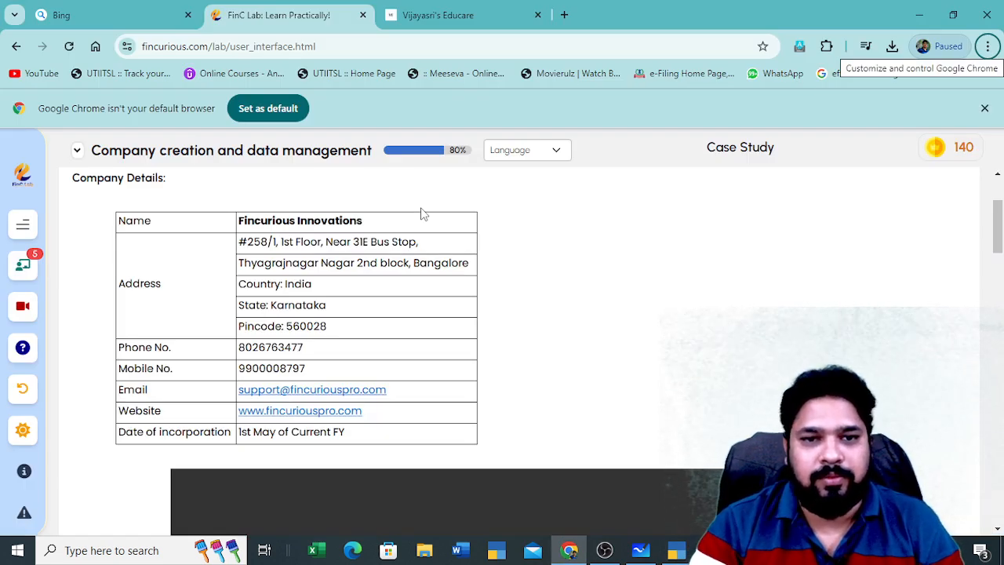
key(alt+Tab)
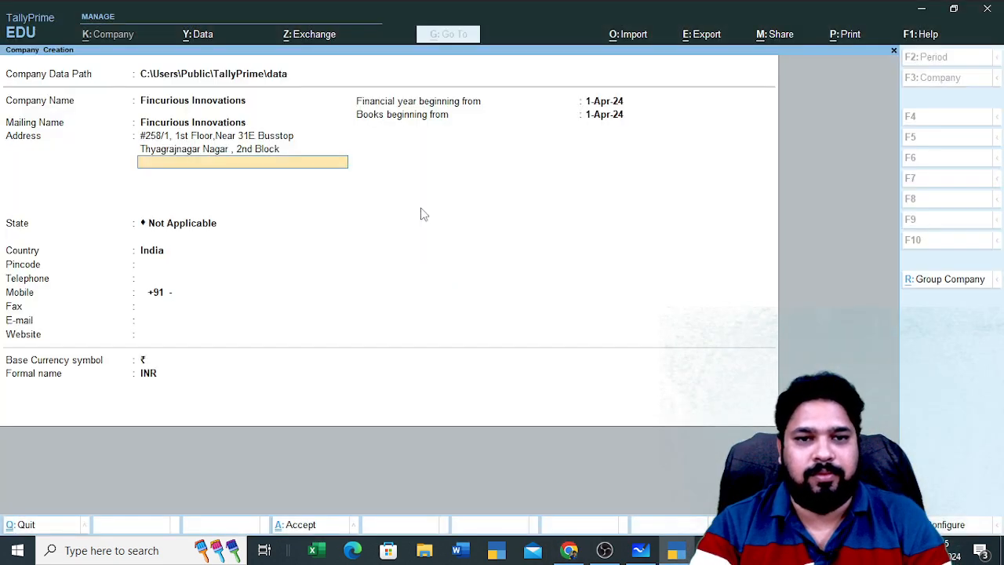
text(Bangalore)
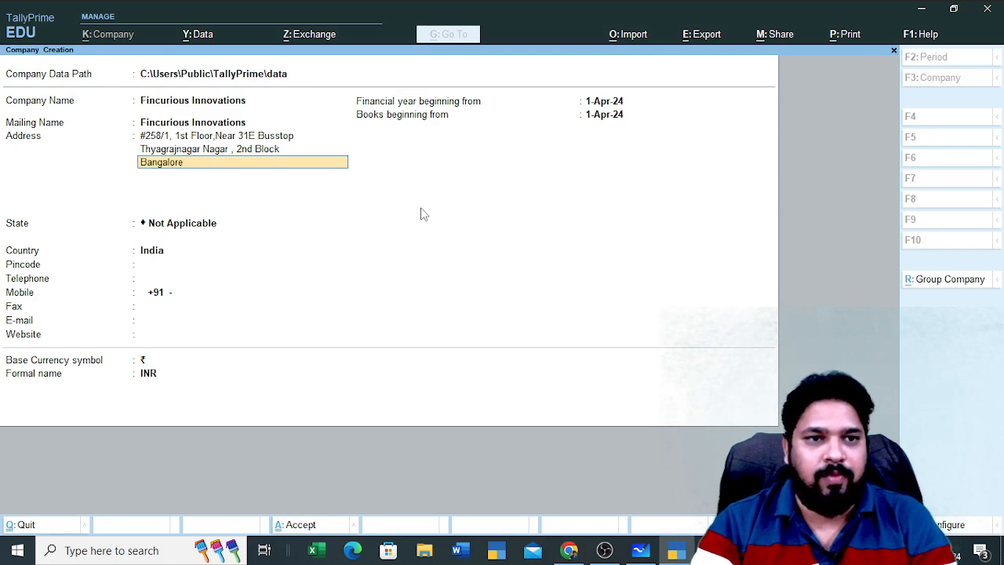
key(Return)
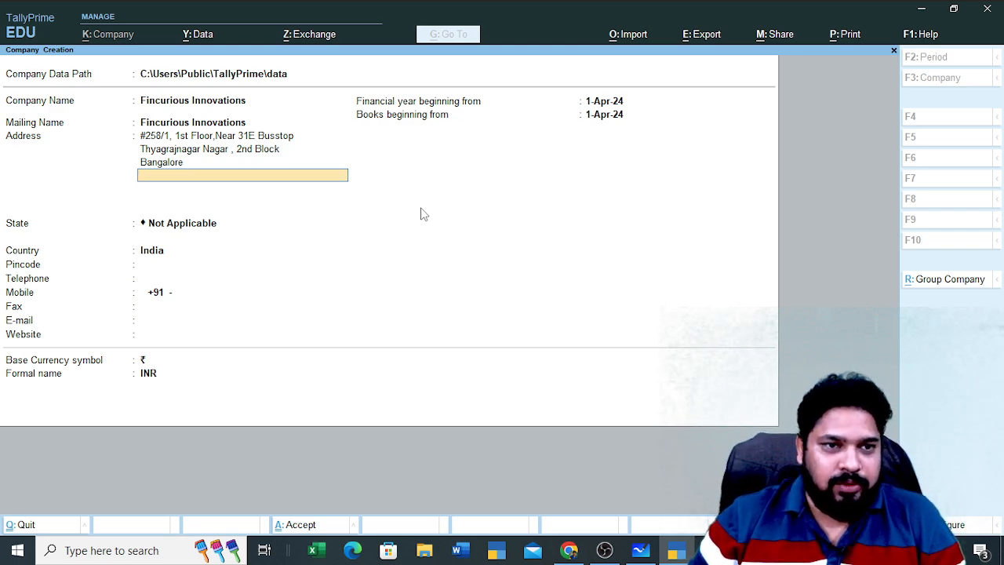
key(Return)
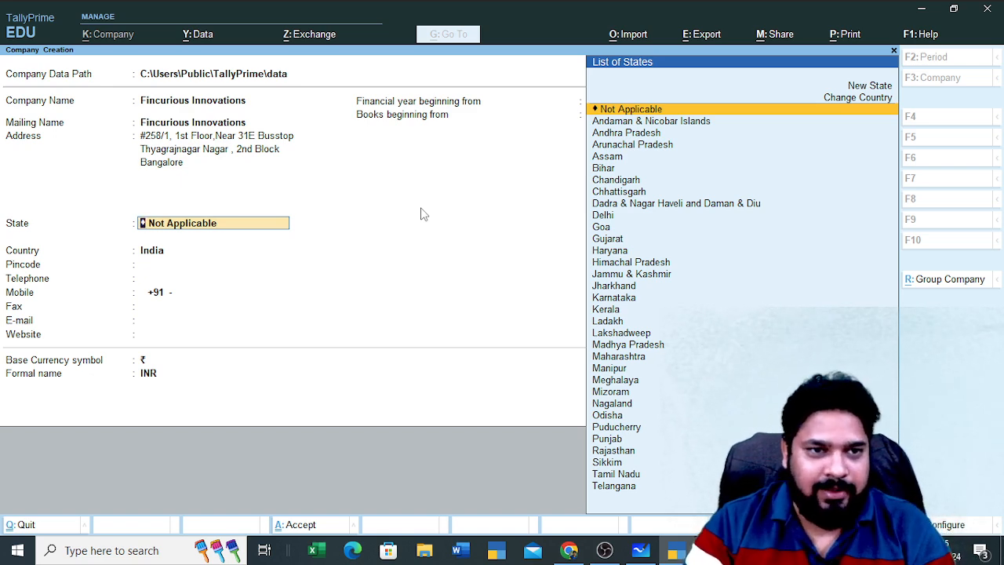
key(BackSpace)
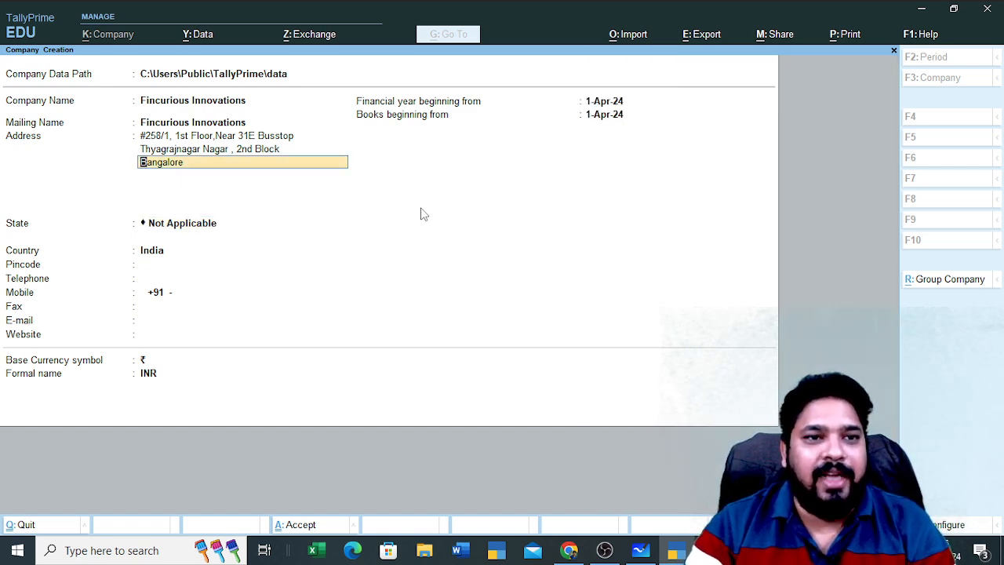
key(BackSpace)
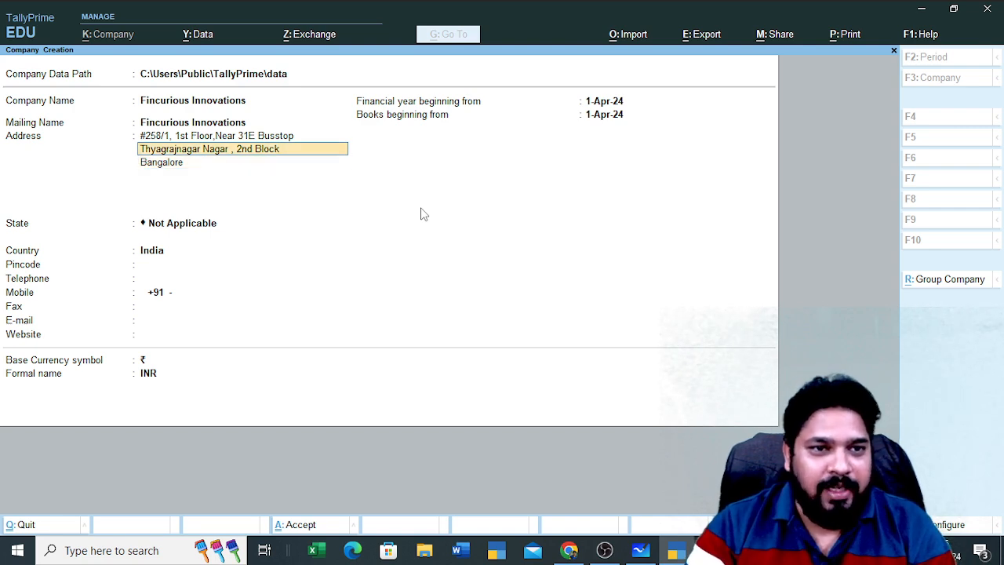
key(BackSpace)
key(Return)
key(Return)
key(Return)
key(Return)
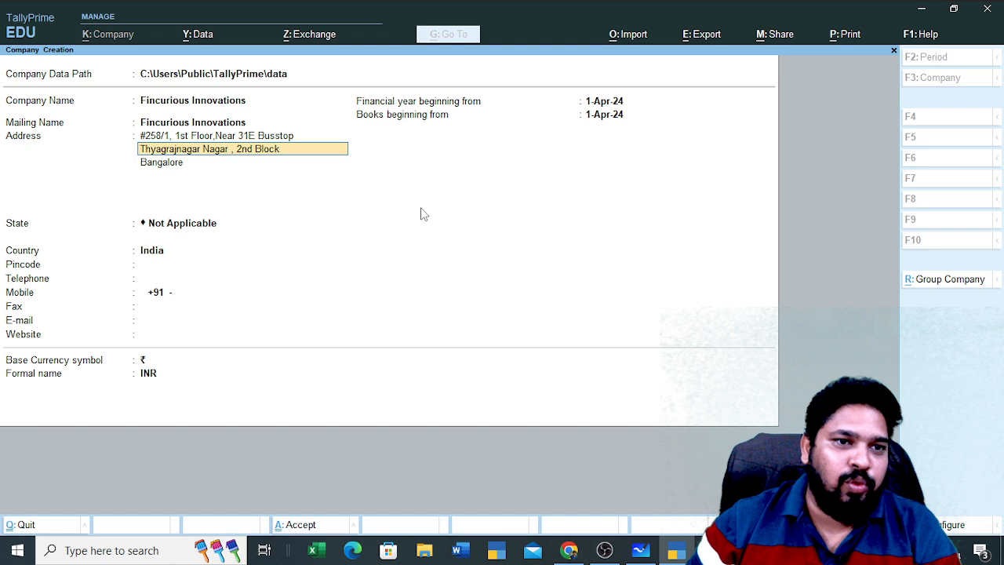
key(Return)
key(Return)
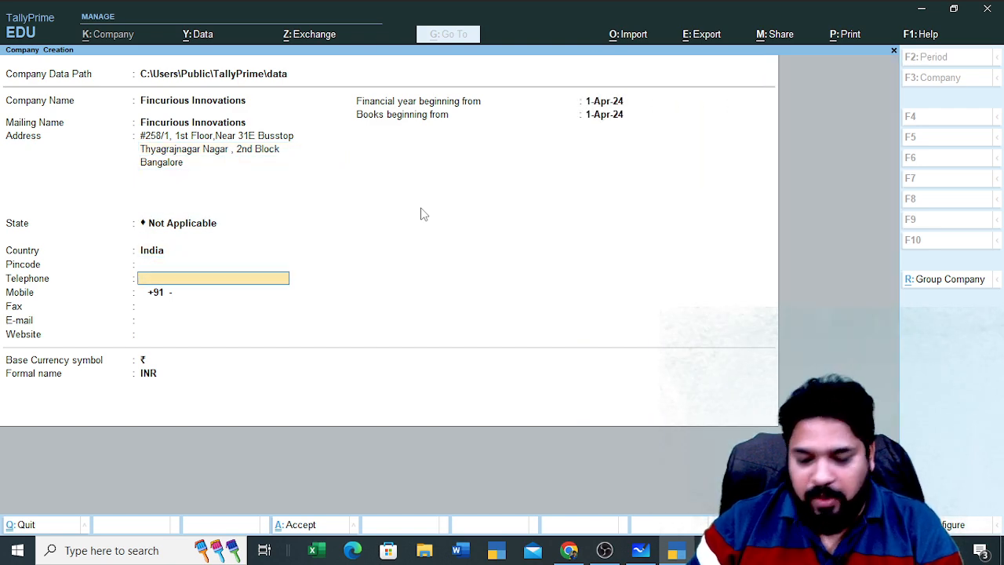
key(BackSpace)
key(BackSpace)
key(BackSpace)
key(BackSpace)
key(BackSpace)
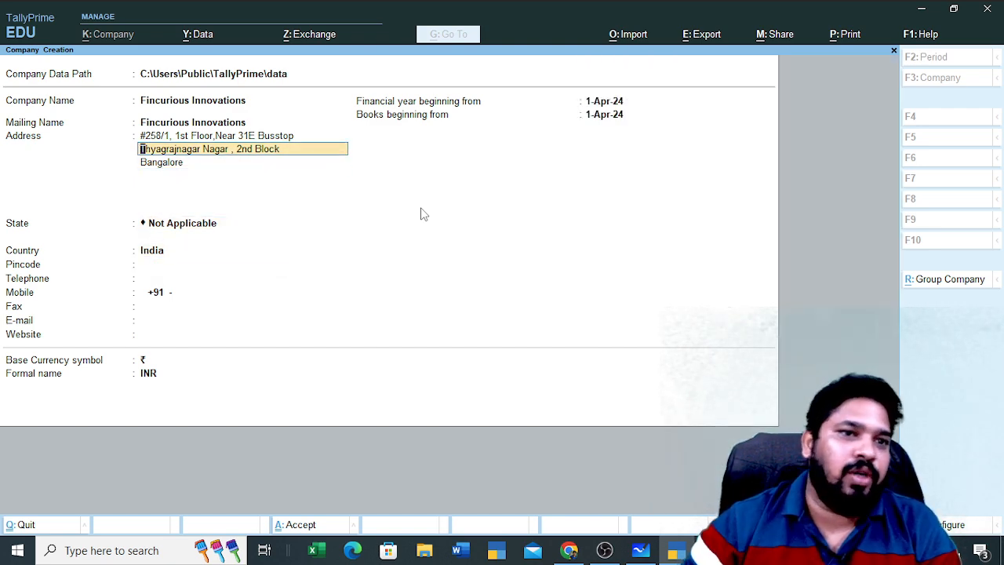
key(Return)
key(Return)
key(Return)
key(alt+Tab)
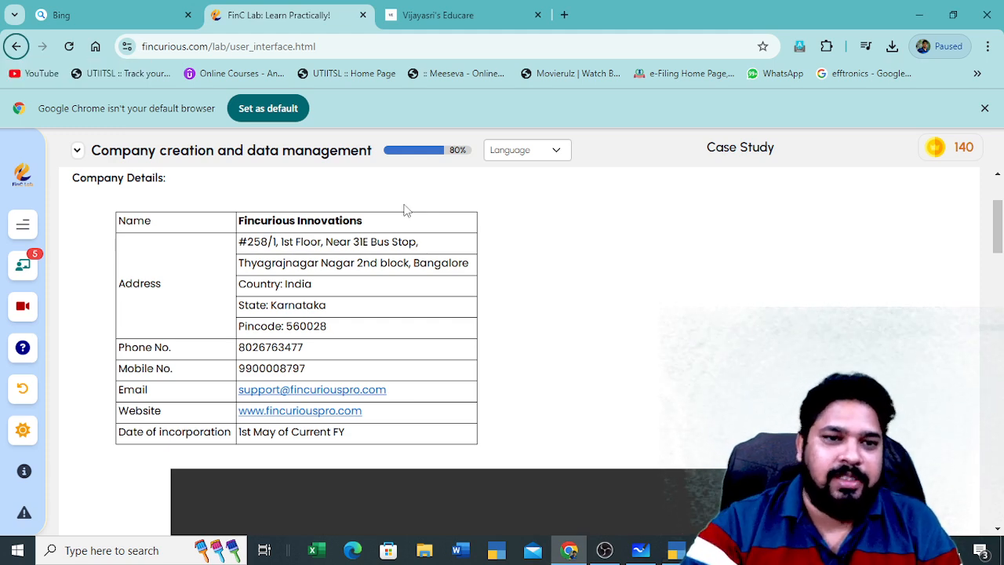
key(alt+Tab)
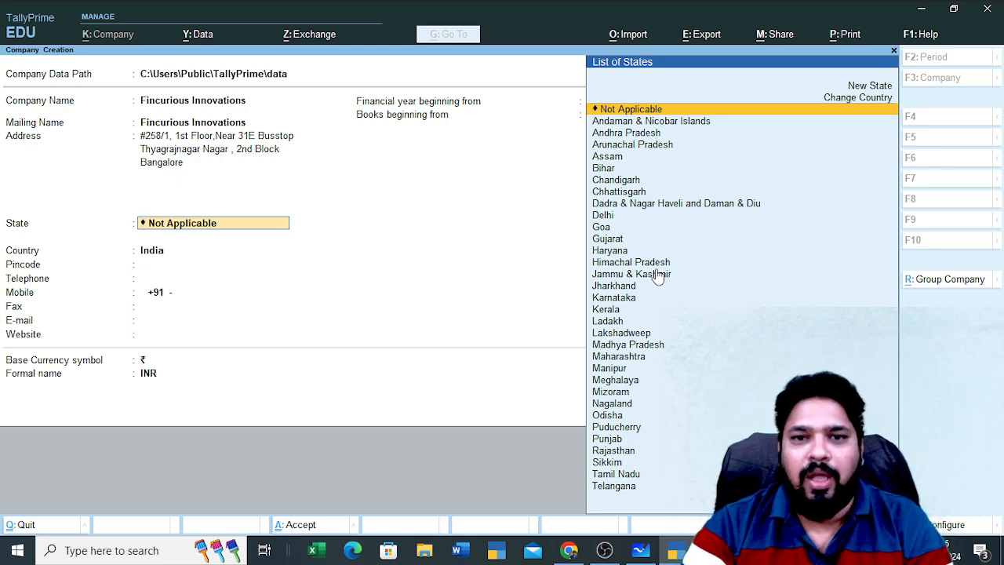
Pick Karnataka from the List of States, filtering the list with K
key(Down)
key(Down)
key(Down)
key(Down)
scroll(665, 284, down, 5)
scroll(665, 287, up, 10)
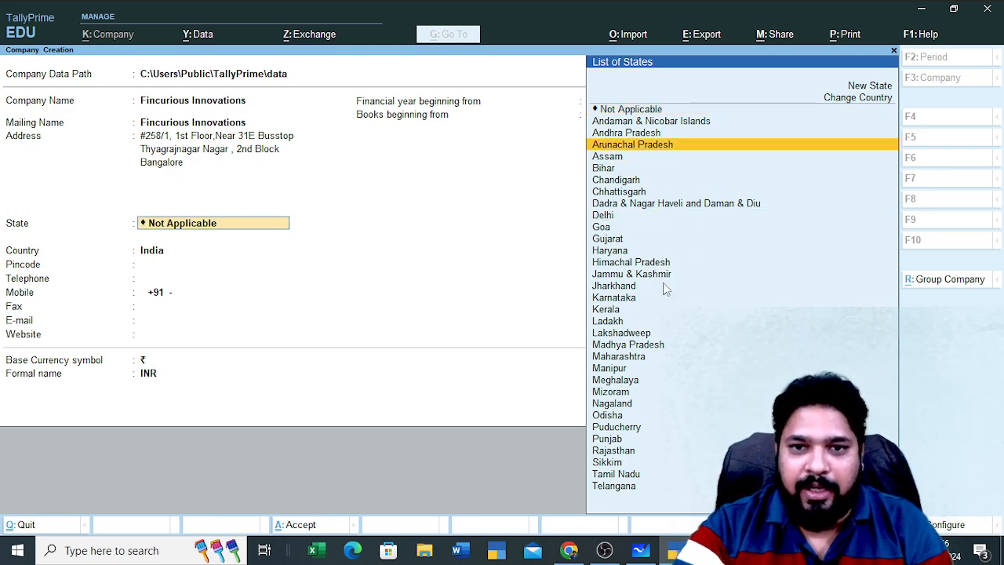
scroll(666, 285, down, 16)
scroll(669, 279, up, 16)
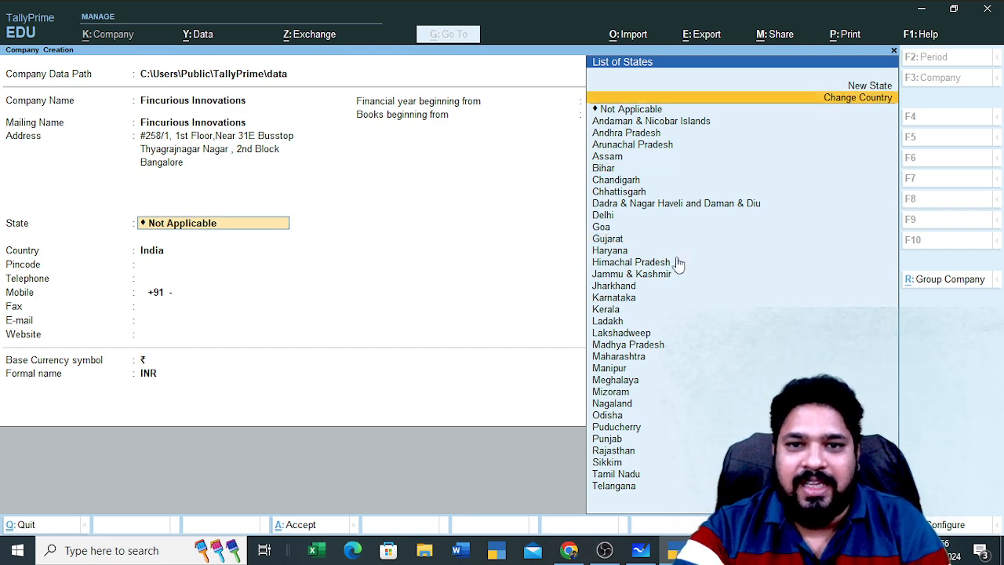
text(K)
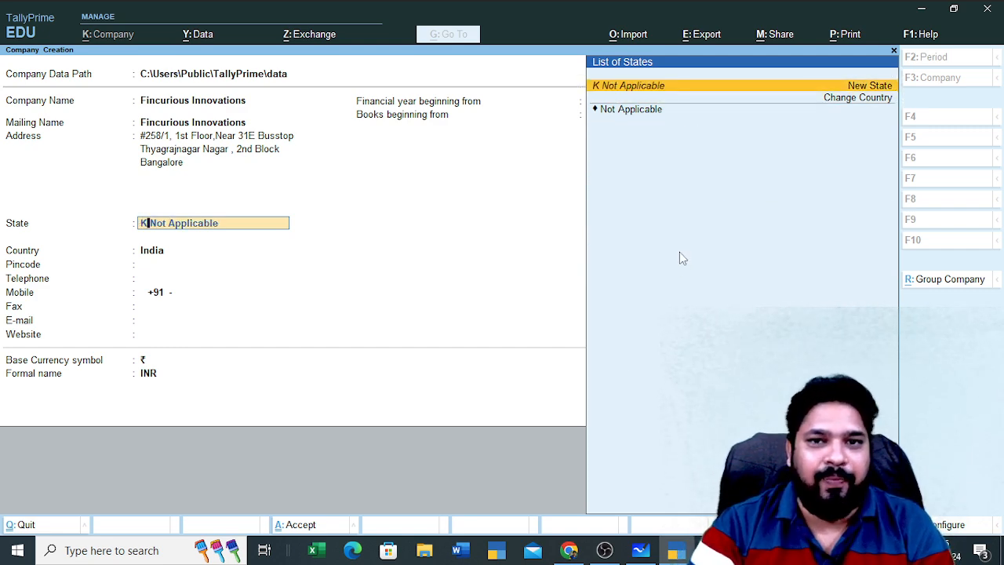
key(BackSpace)
key(BackSpace)
key(BackSpace)
key(BackSpace)
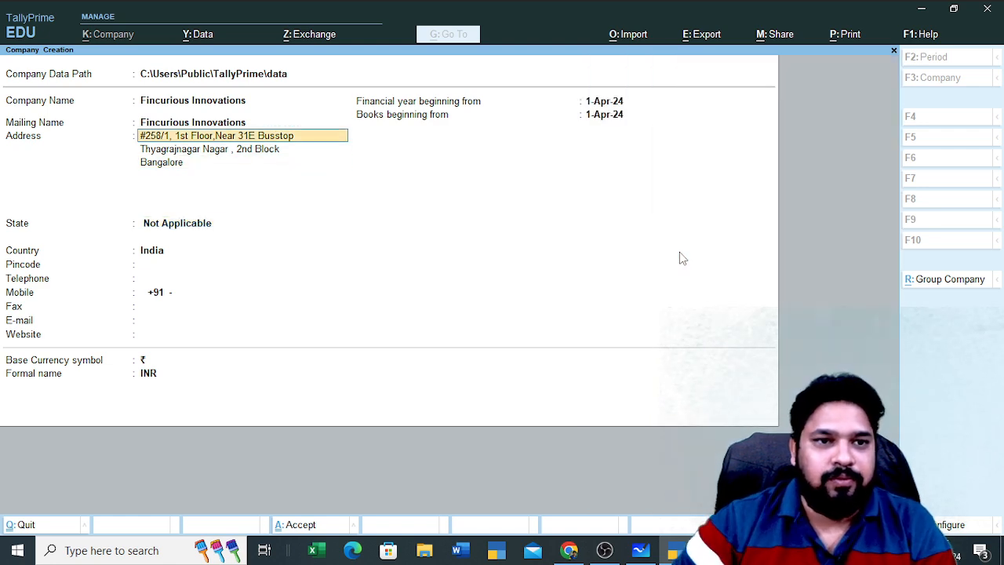
key(Return)
key(Return)
key(Return)
key(Return)
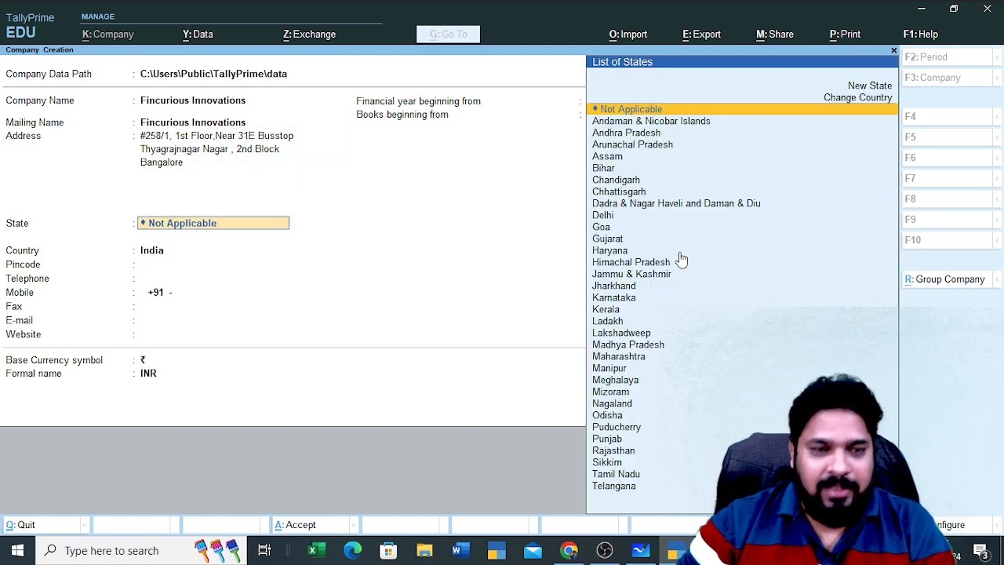
text(K)
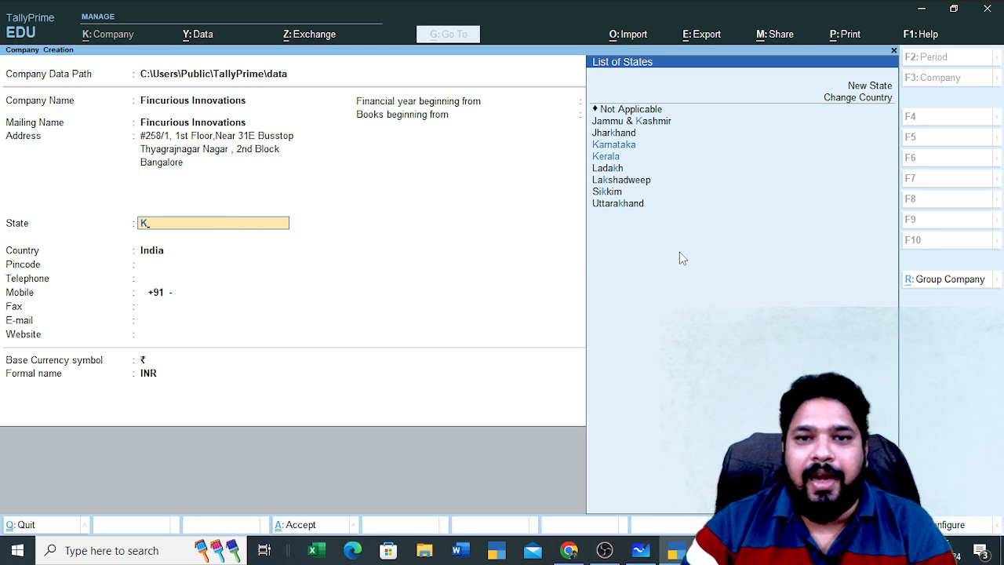
key(Down)
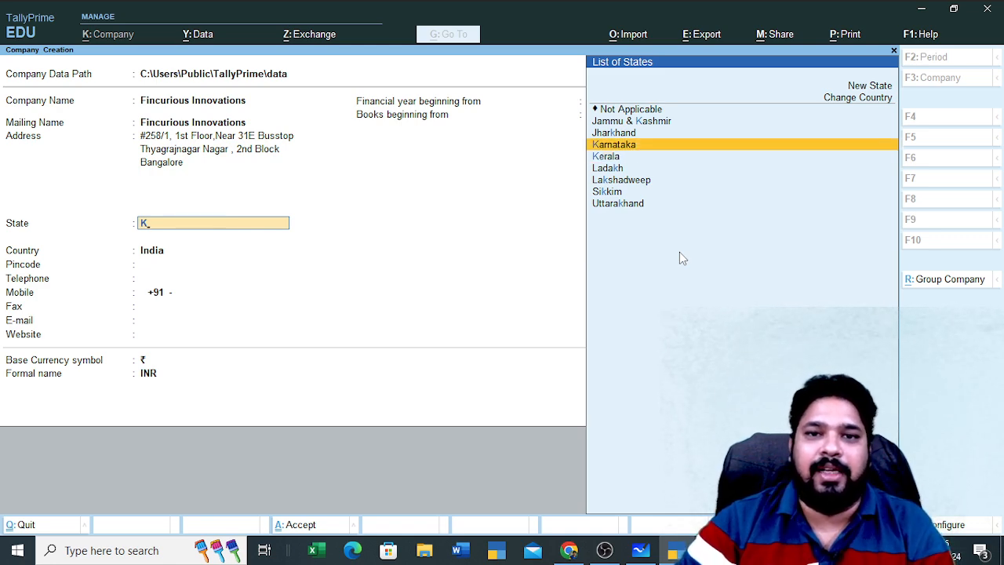
key(Down)
key(Down)
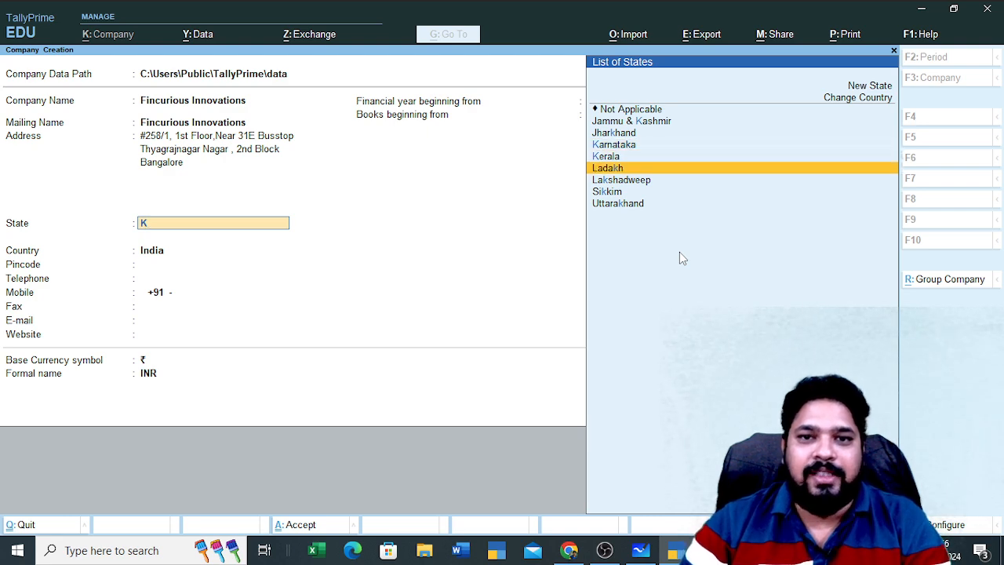
key(Up)
key(Up)
key(Return)
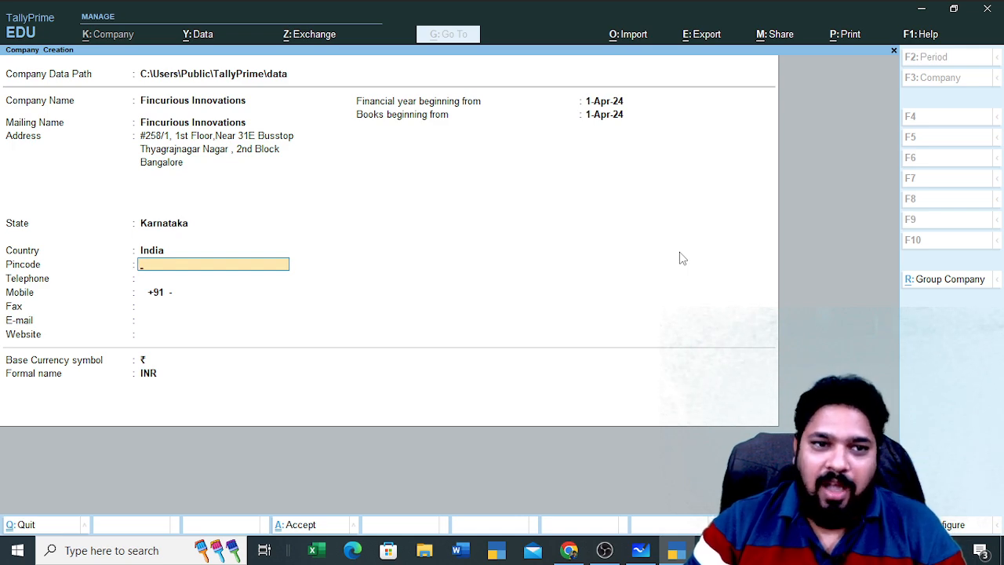
Select India as the company's country from the List of Countries
key(BackSpace)
key(Up)
key(Up)
key(Up)
key(Up)
key(Up)
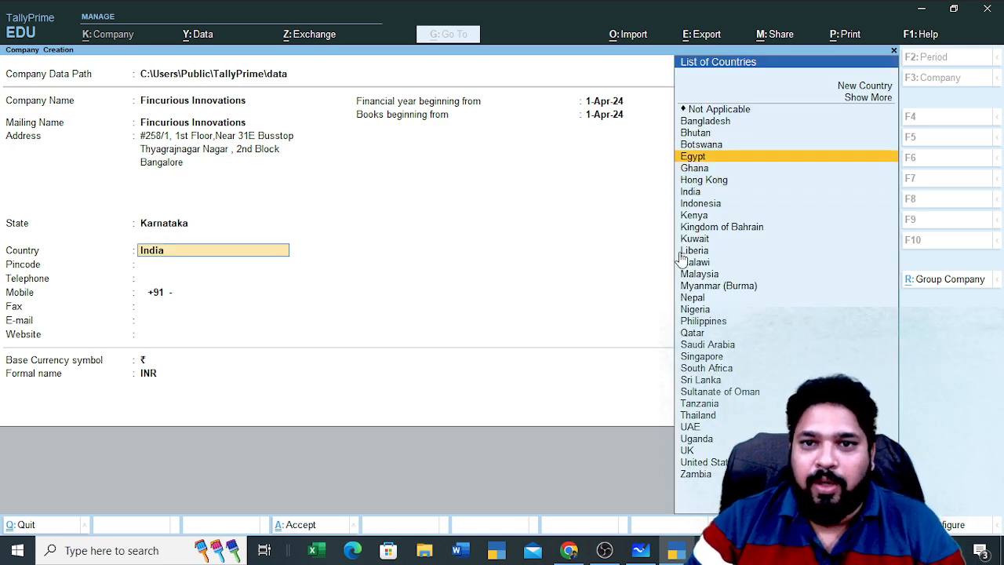
key(Up)
key(Up)
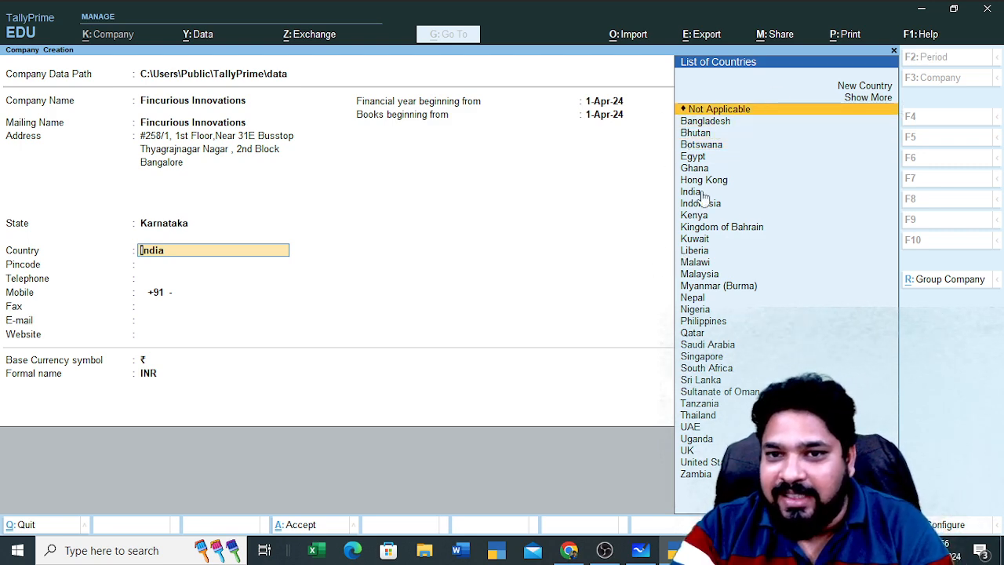
key(Down)
key(Down)
key(Down)
key(Down)
key(Down)
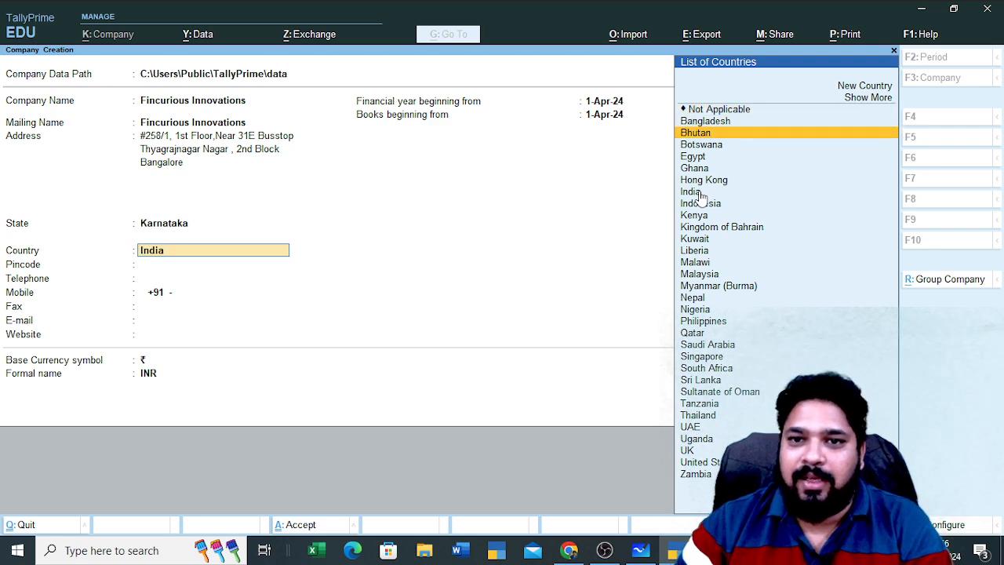
key(Down)
key(Down)
key(Return)
key(Return)
key(Return)
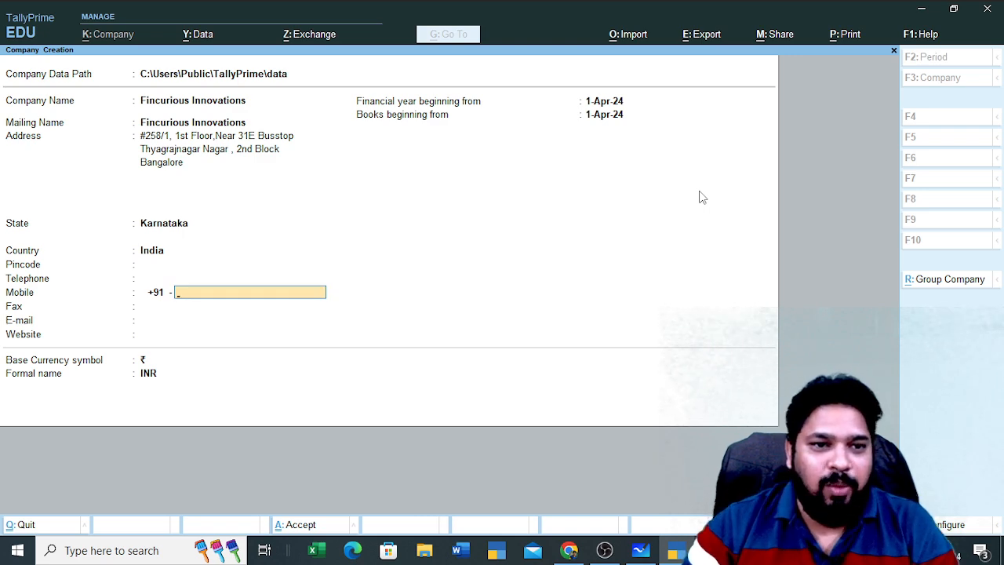
key(Up)
key(Up)
key(Up)
key(Up)
key(Up)
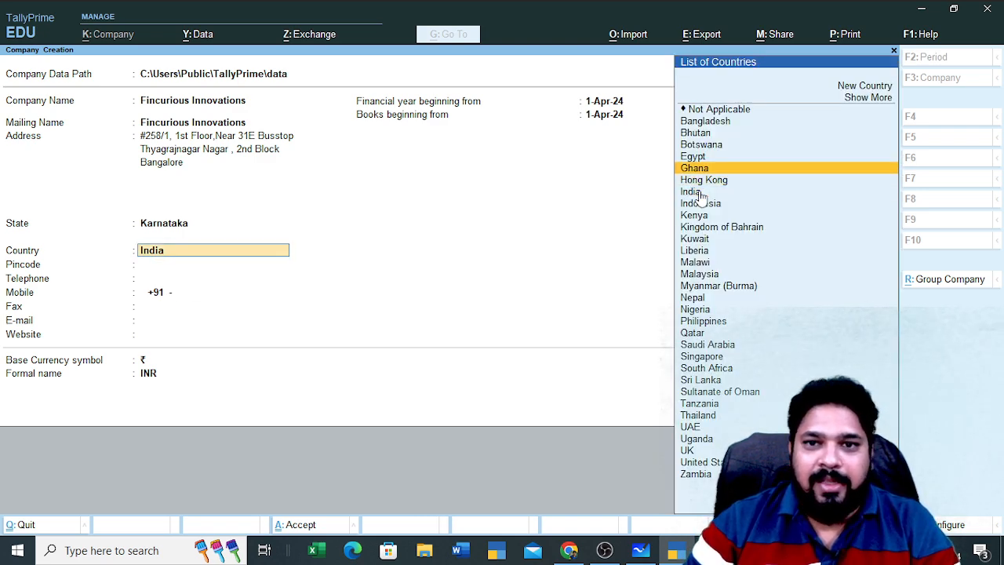
key(Up)
key(Up)
key(Up)
key(Up)
key(Down)
key(Down)
key(Down)
key(Down)
key(Down)
key(Down)
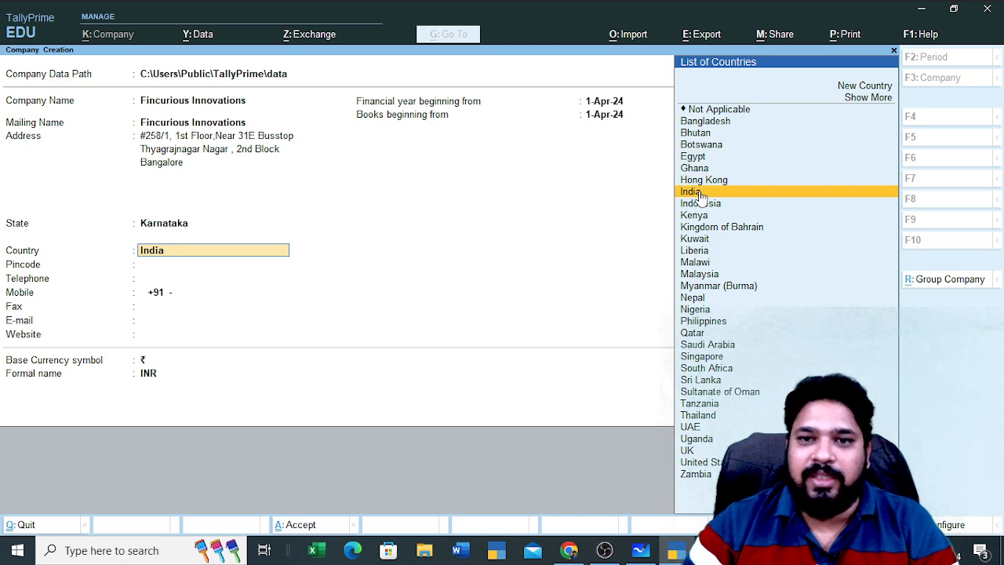
key(Up)
key(Up)
key(Down)
key(Down)
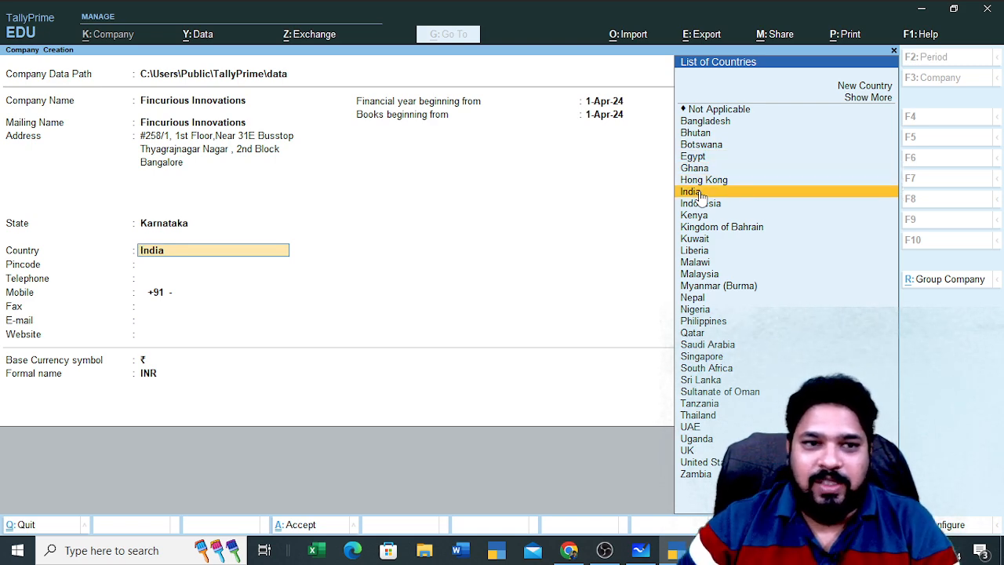
key(Return)
key(Return)
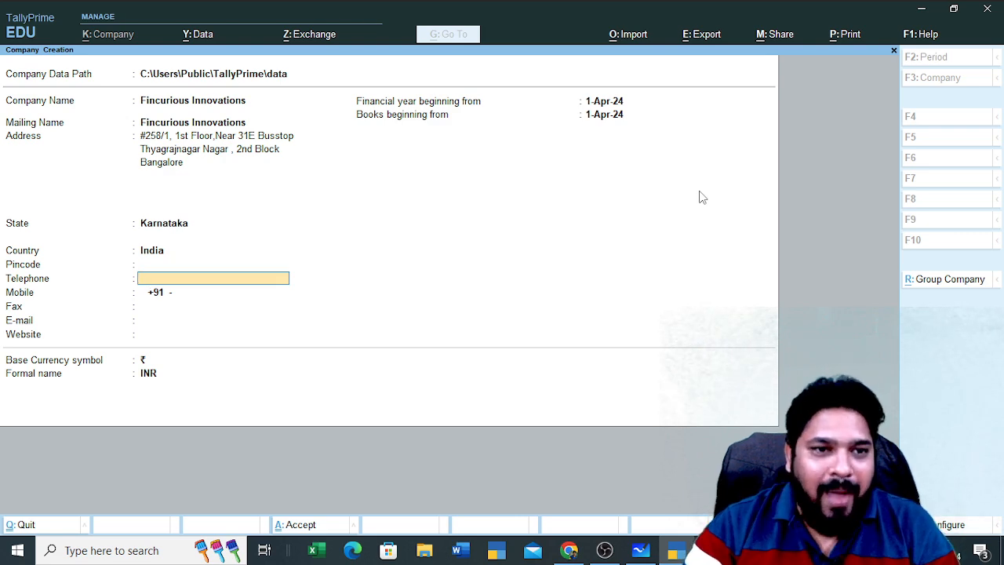
Review the address lines, reconfirm Karnataka as the state, and view the case-study details
key(Up)
key(Up)
key(Up)
key(Up)
key(Up)
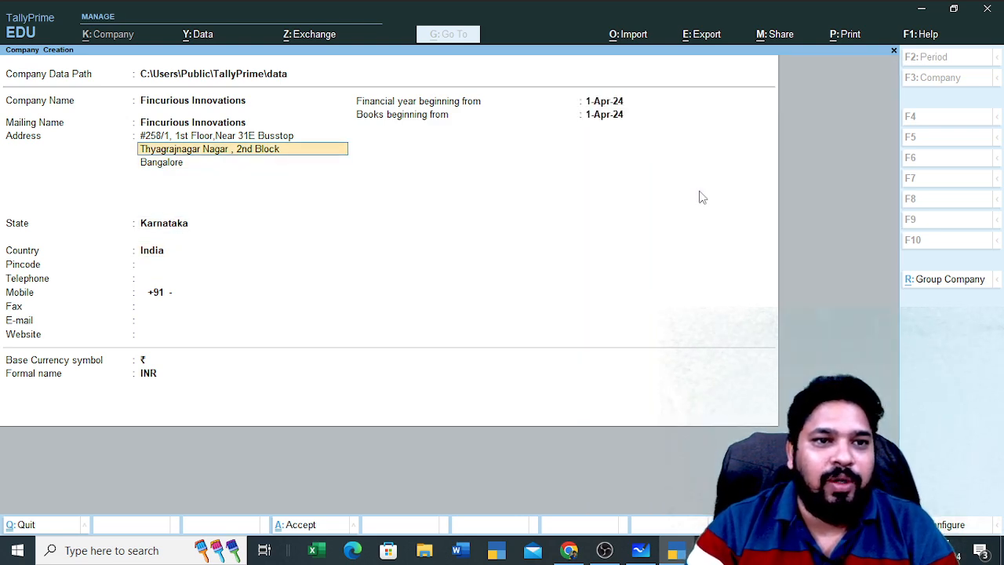
key(Up)
key(Up)
key(Down)
key(Down)
key(Down)
key(Down)
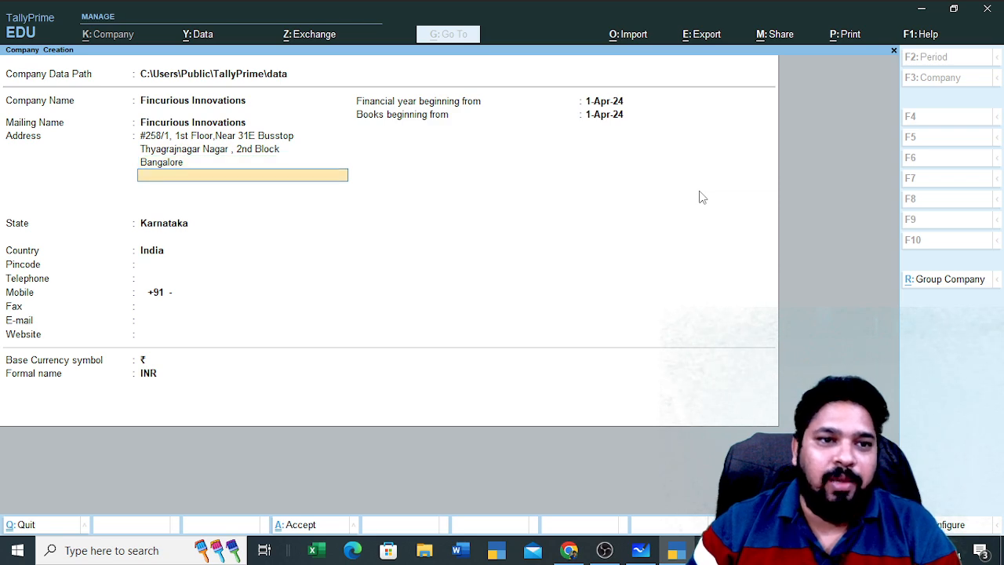
key(Down)
key(Down)
key(Down)
key(Down)
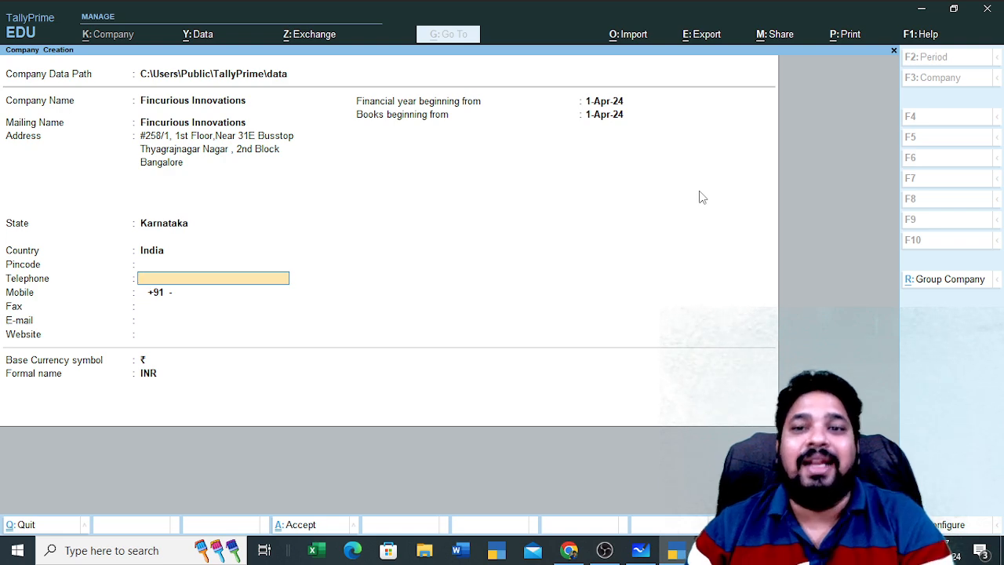
key(Up)
key(Up)
key(Up)
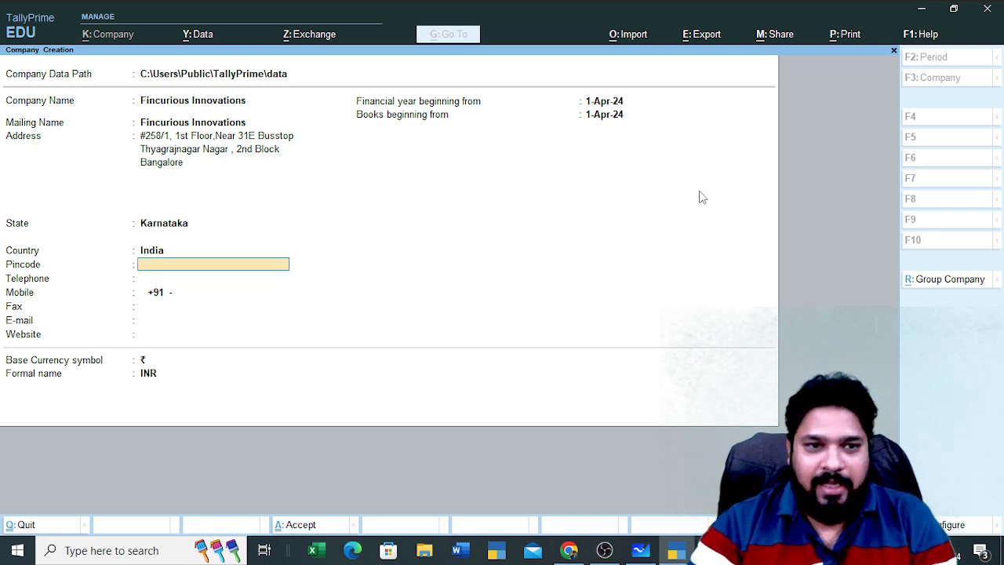
key(Return)
key(Return)
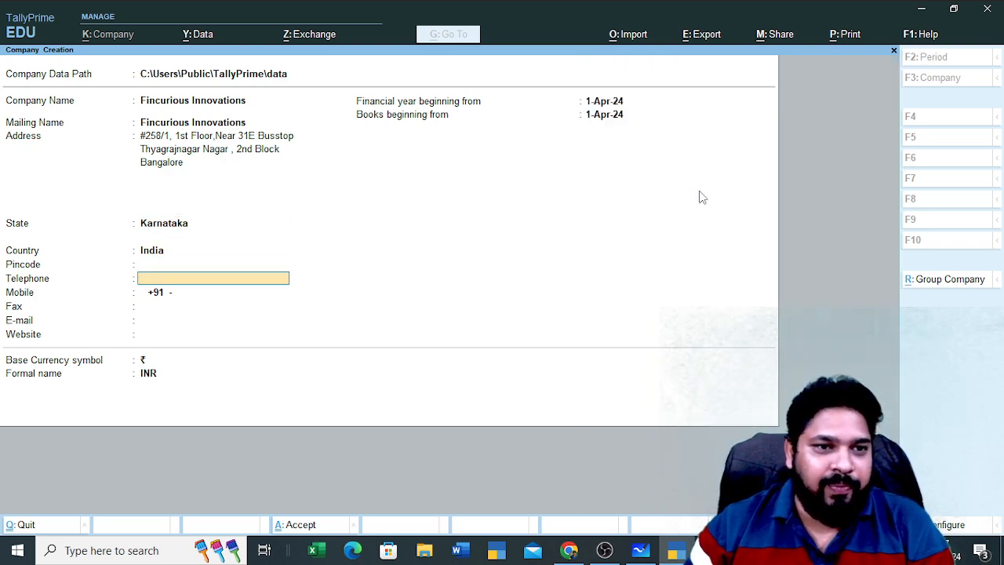
key(alt+Tab)
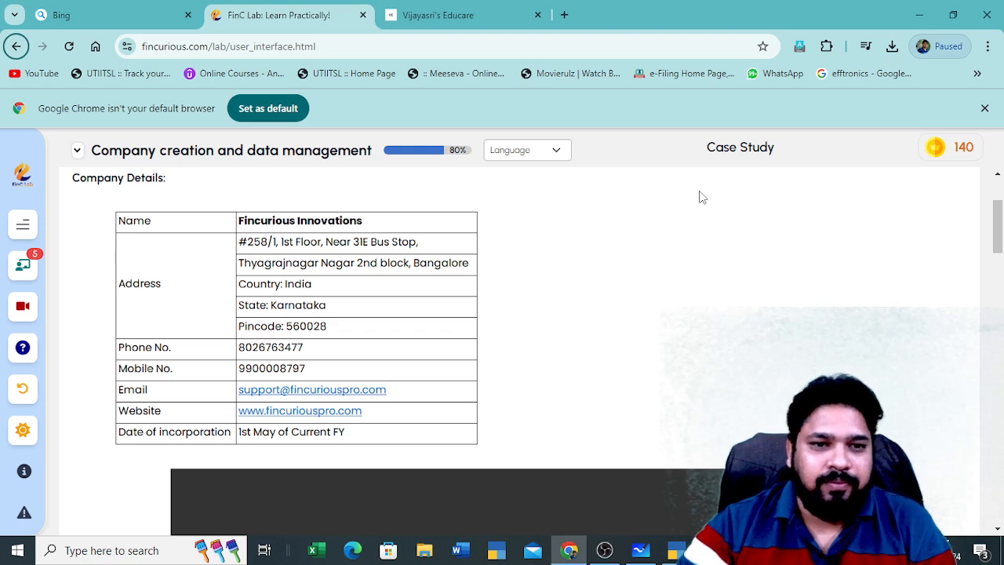
Enter pincode 560028, correcting a mistyped digit
key(alt+Tab)
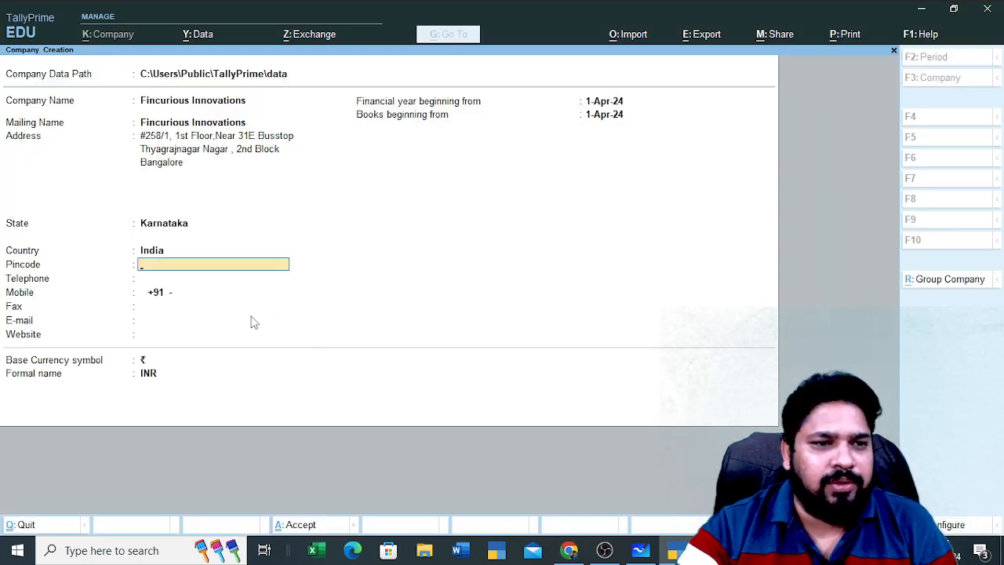
key(alt+Tab)
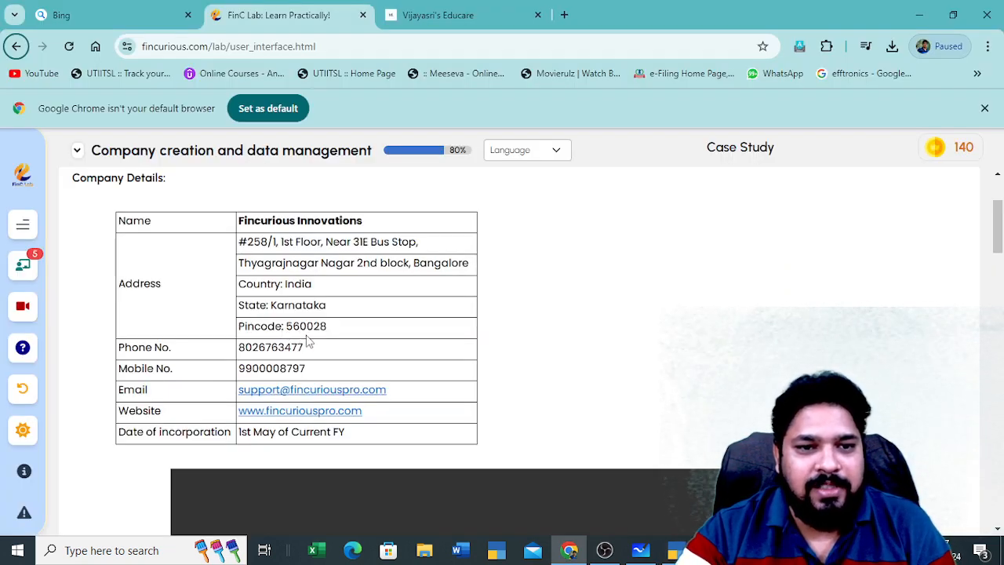
key(alt+Tab)
text(560)
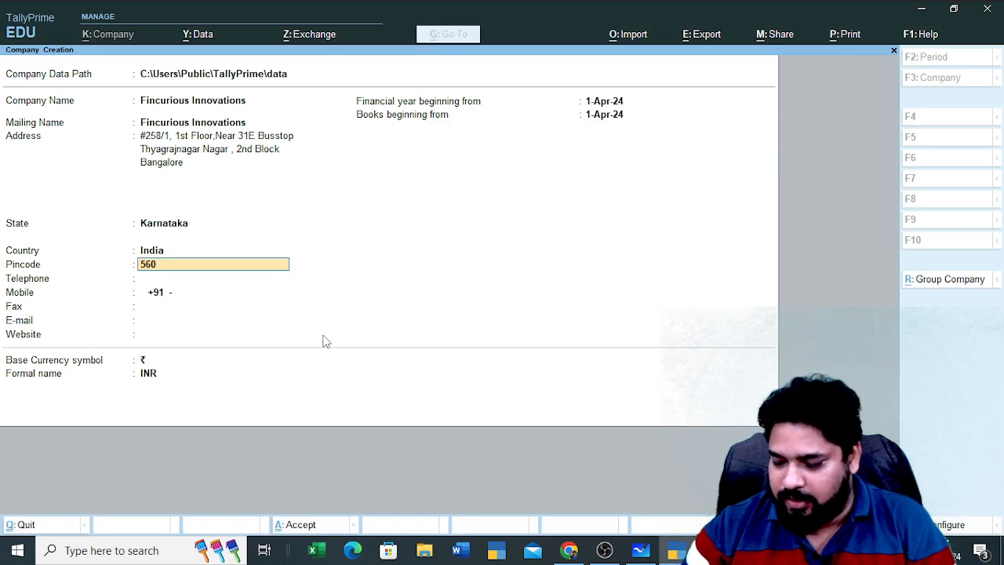
text(28)
key(BackSpace)
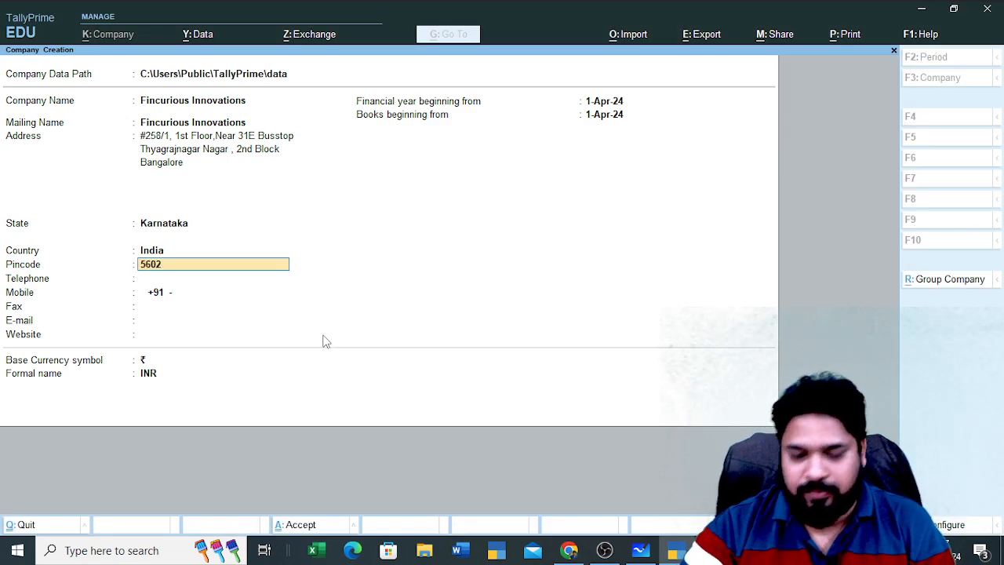
text(02)
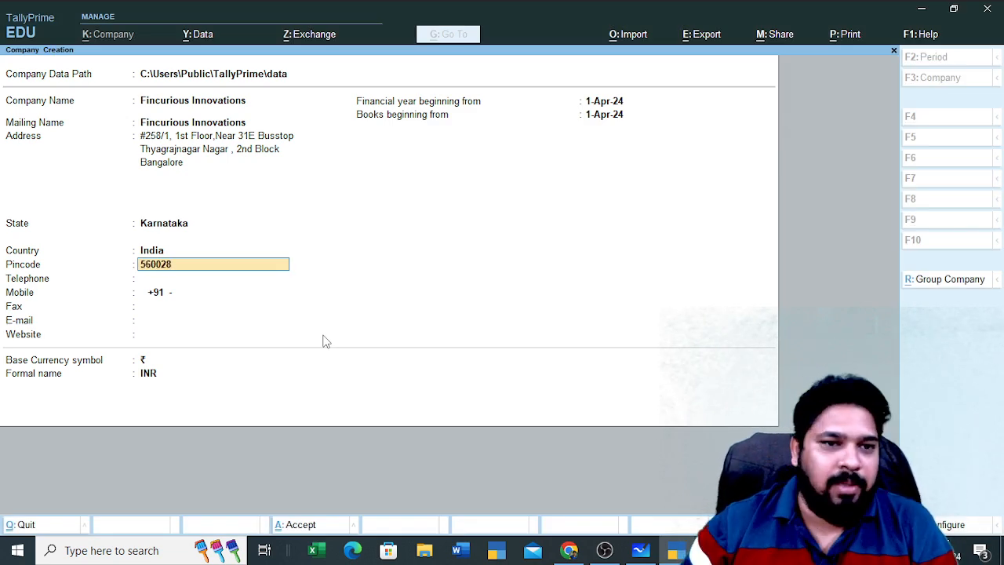
text(8)
key(Return)
Leave Telephone blank and enter the company's mobile number from the case study
key(alt+Tab)
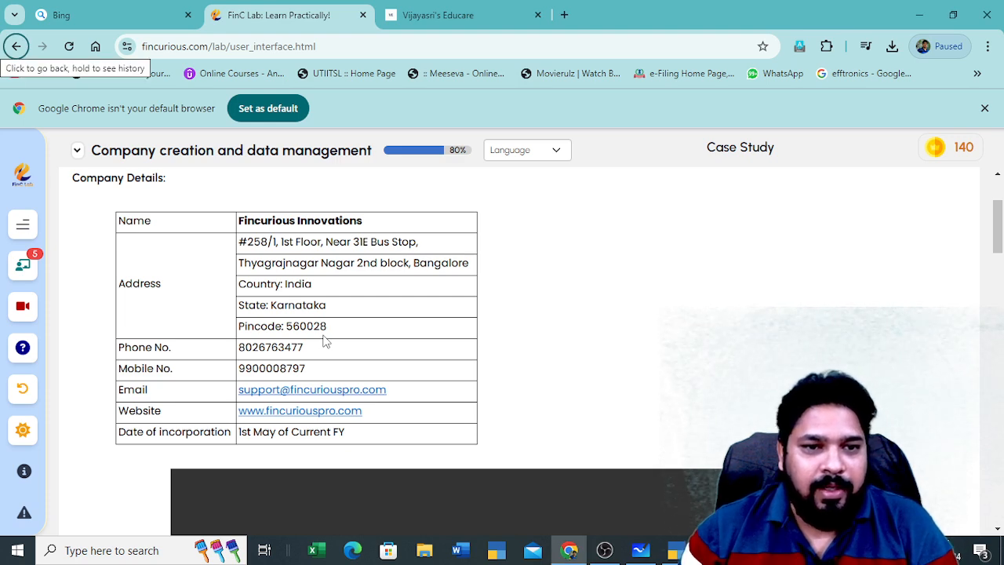
key(alt+Tab)
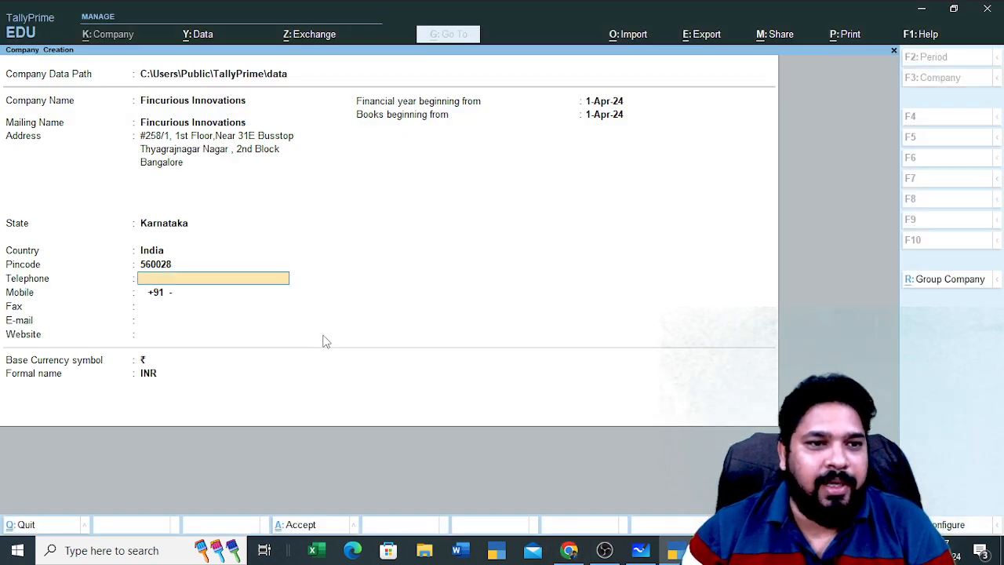
key(alt+Tab)
key(alt+Tab)
key(Return)
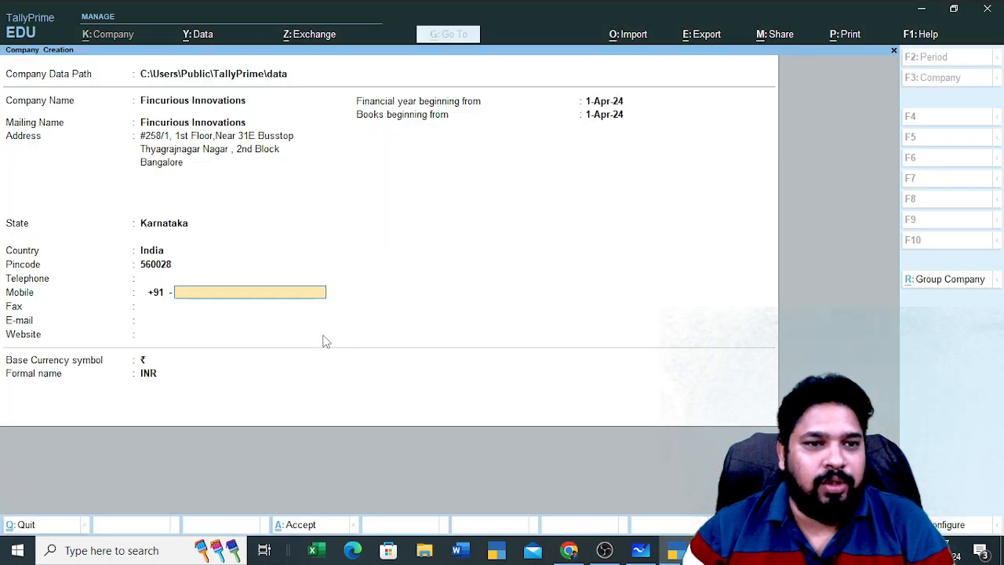
key(alt+Tab)
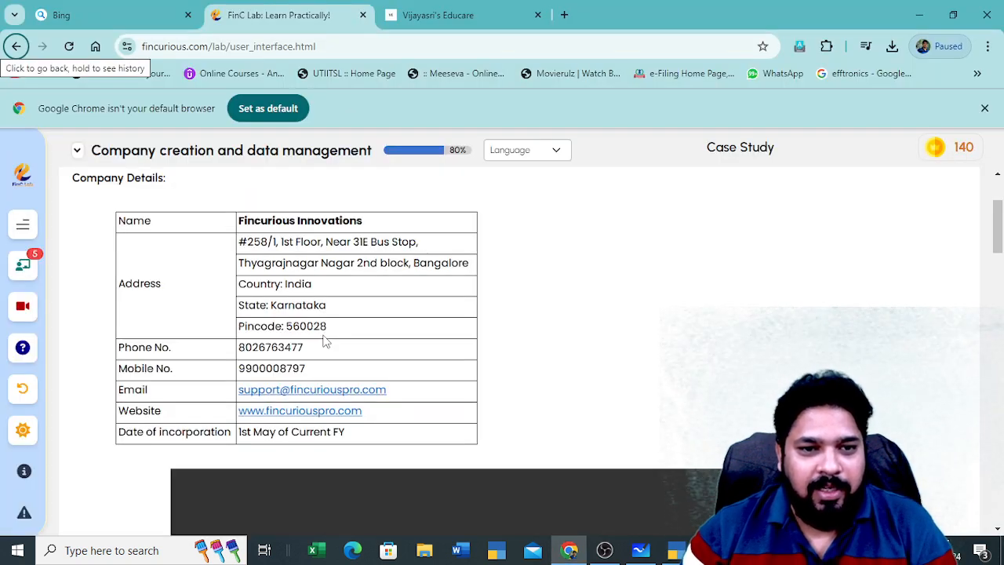
key(alt+Tab)
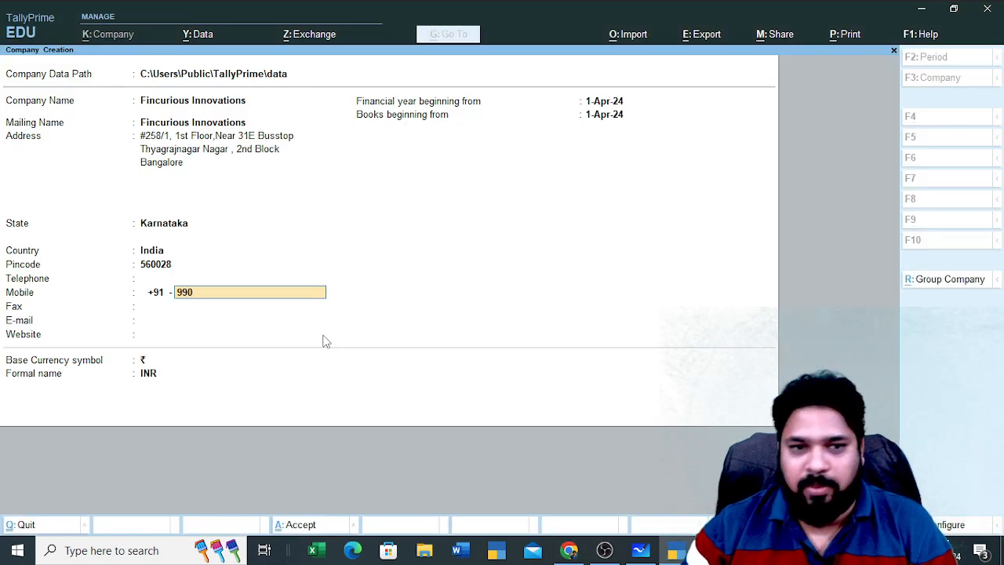
key(alt+Tab)
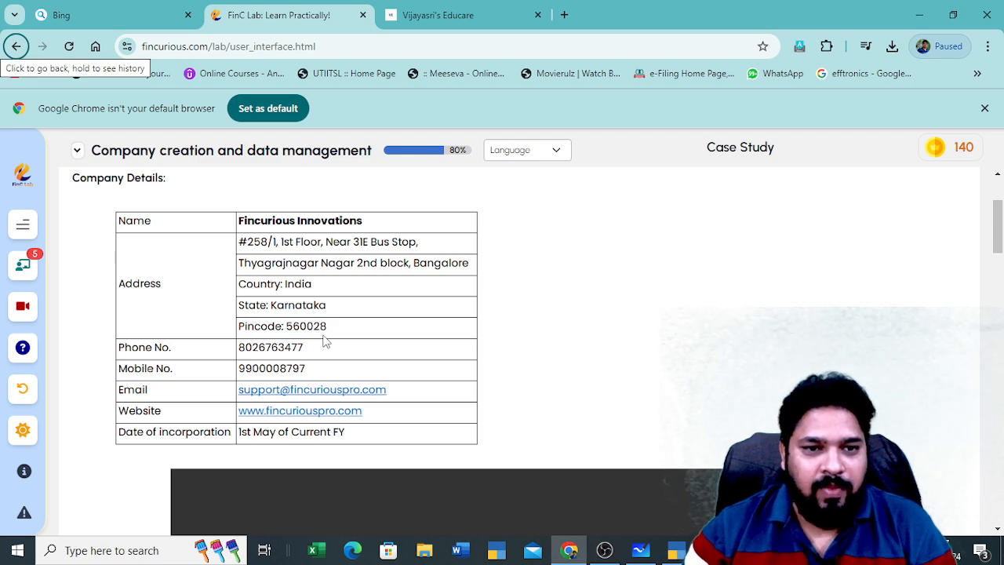
key(alt+Tab)
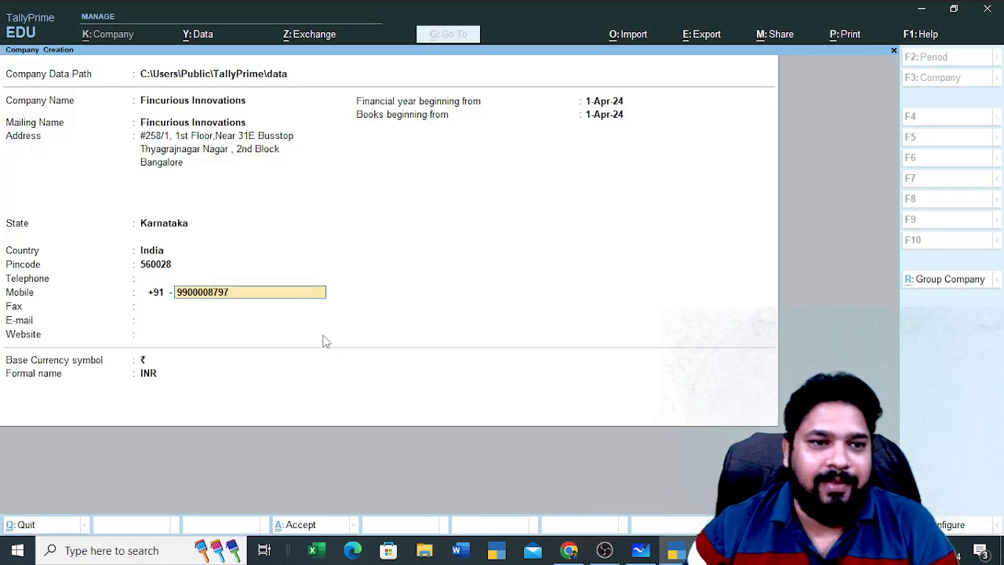
key(alt+Tab)
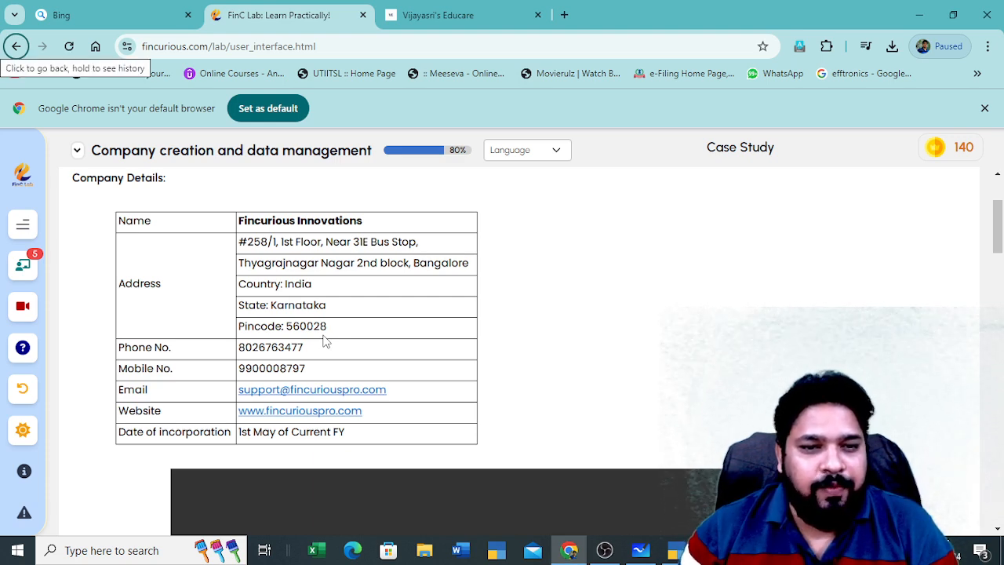
key(alt+Tab)
Skip Fax and enter the company's support e-mail address, fixing a typo
key(Return)
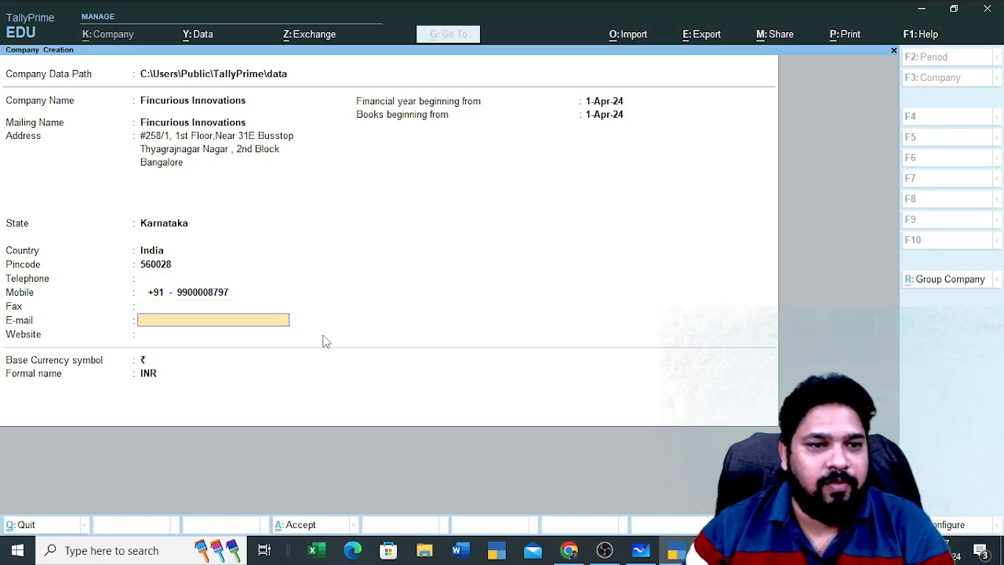
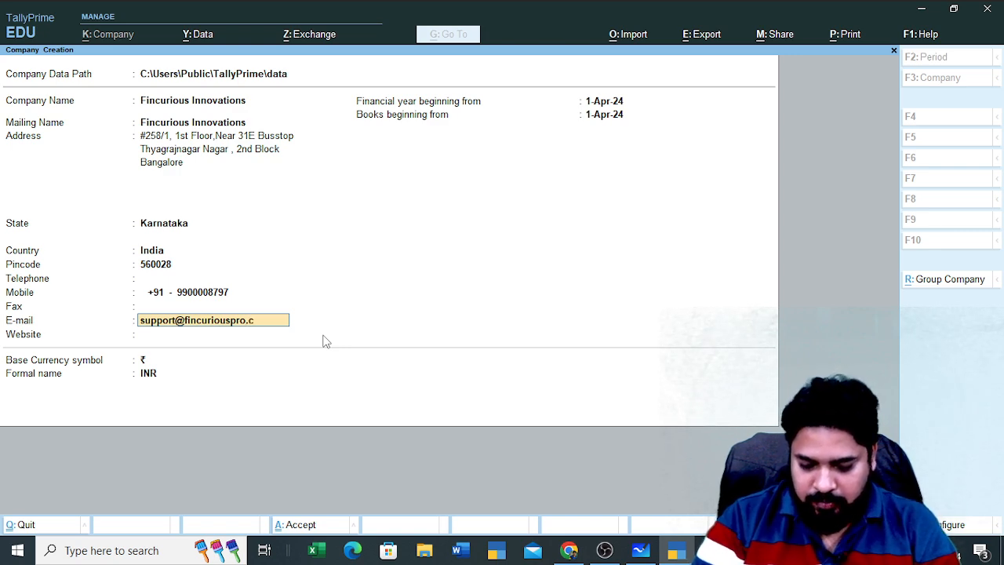
key(Return)
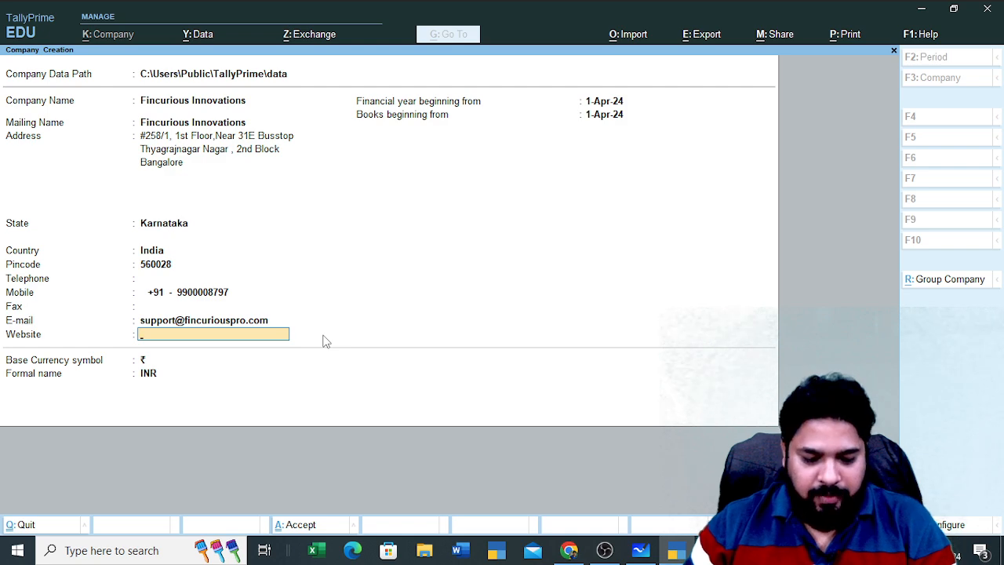
key(alt+Tab)
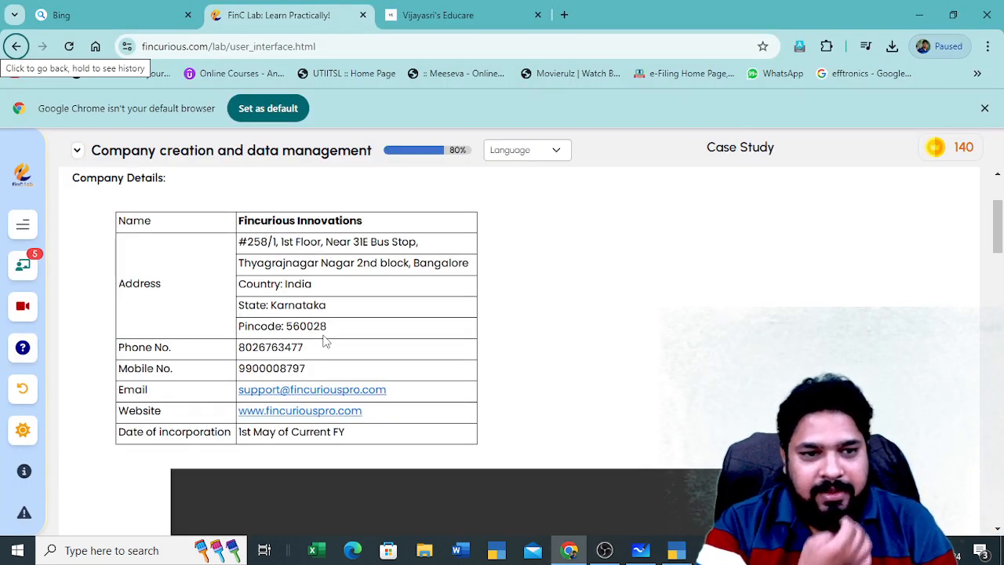
key(alt+Tab)
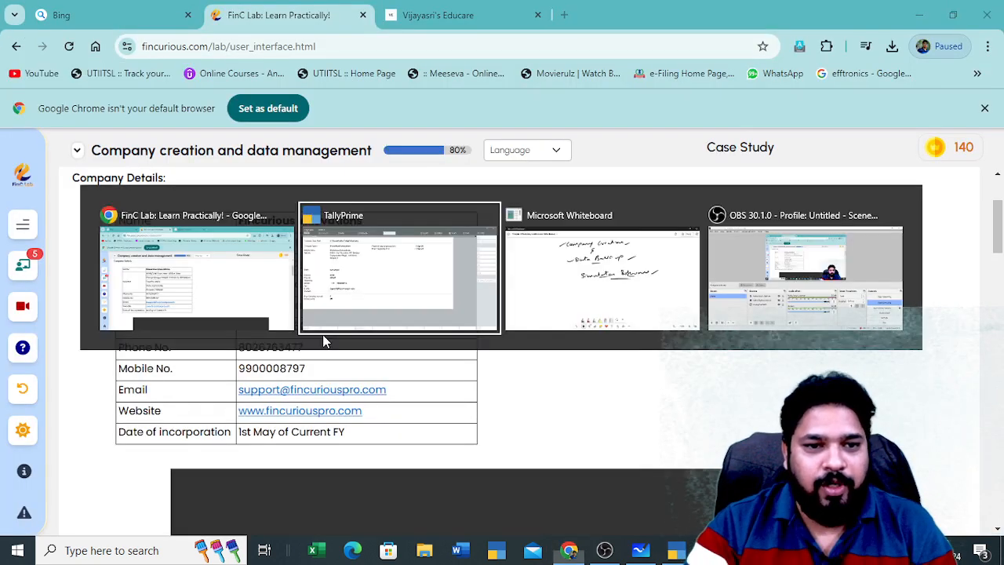
text(www)
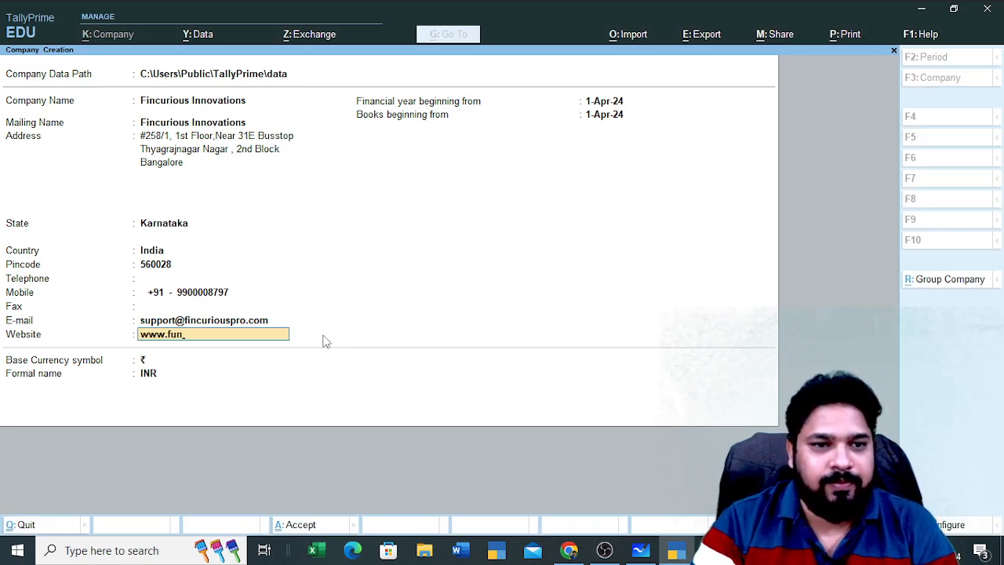
text(.finc)
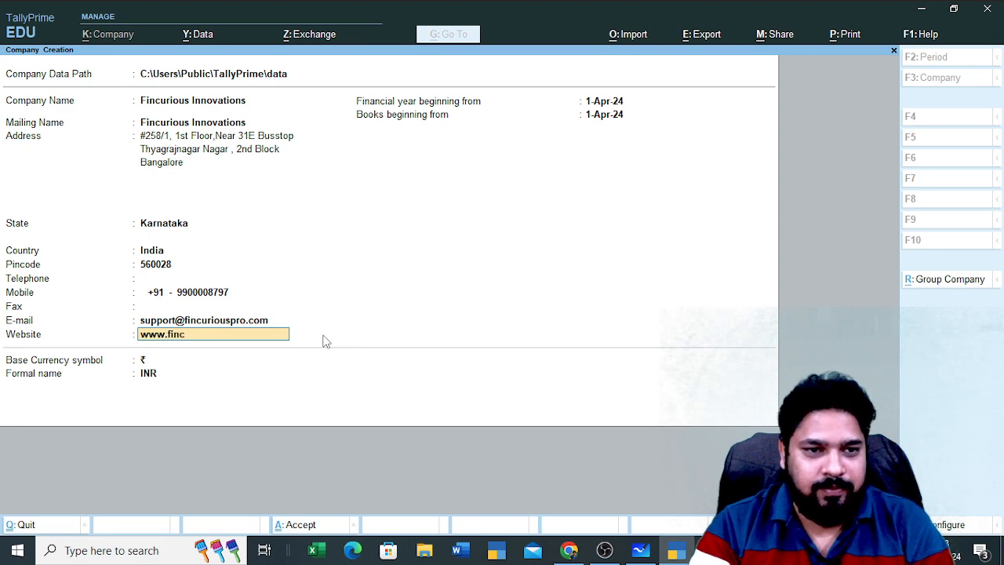
text(urious)
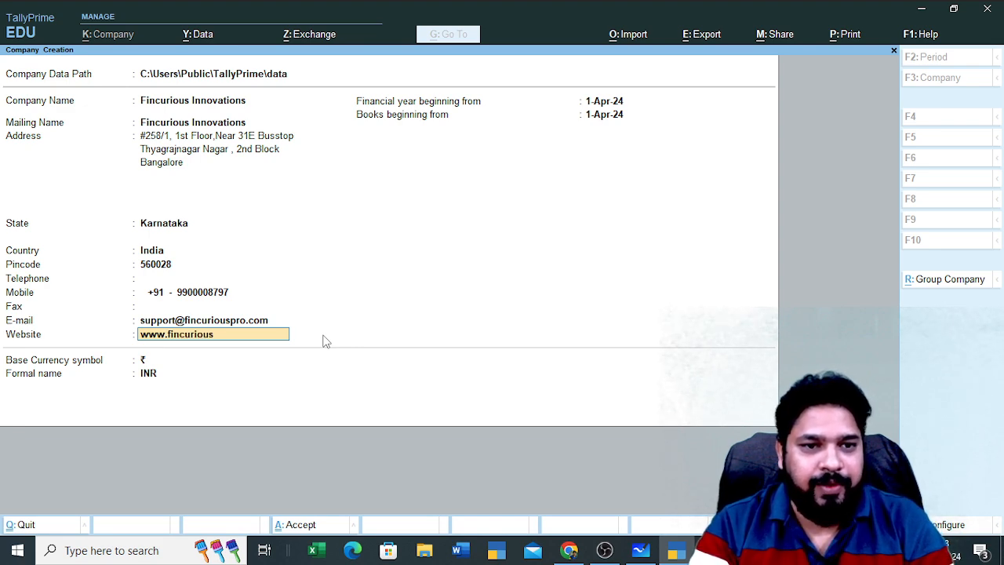
text(pro.co)
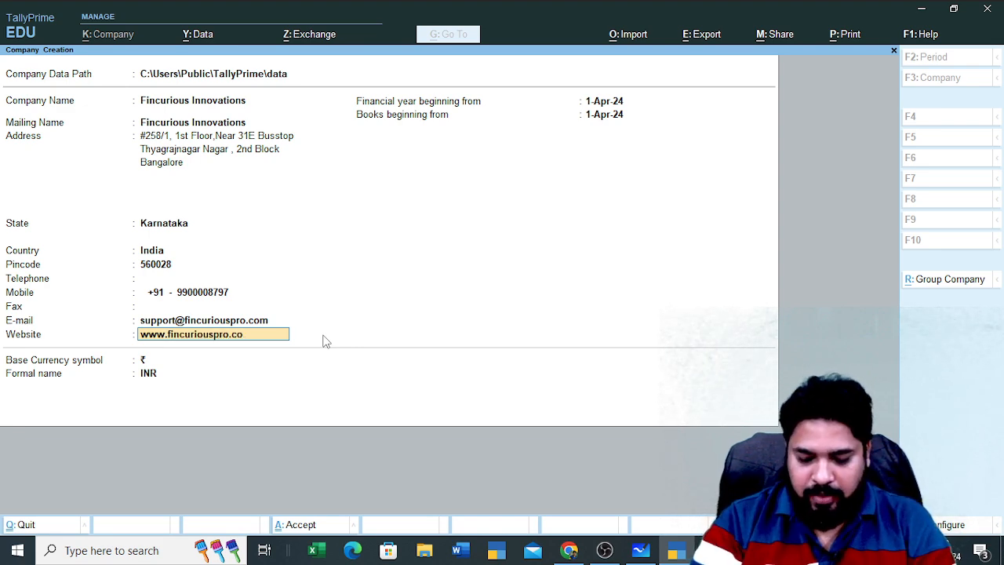
text(m)
key(Return)
key(alt+Tab)
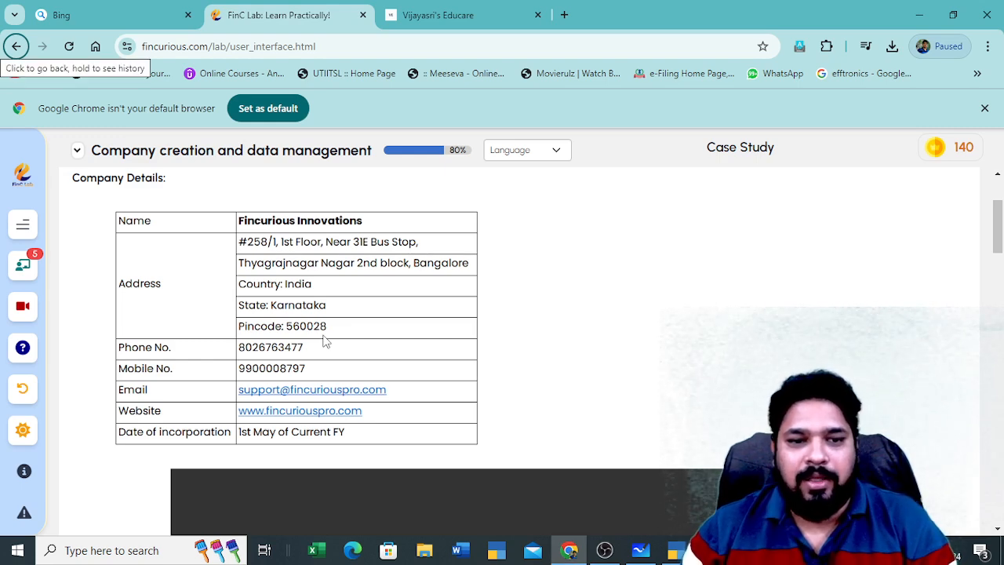
key(alt+Tab)
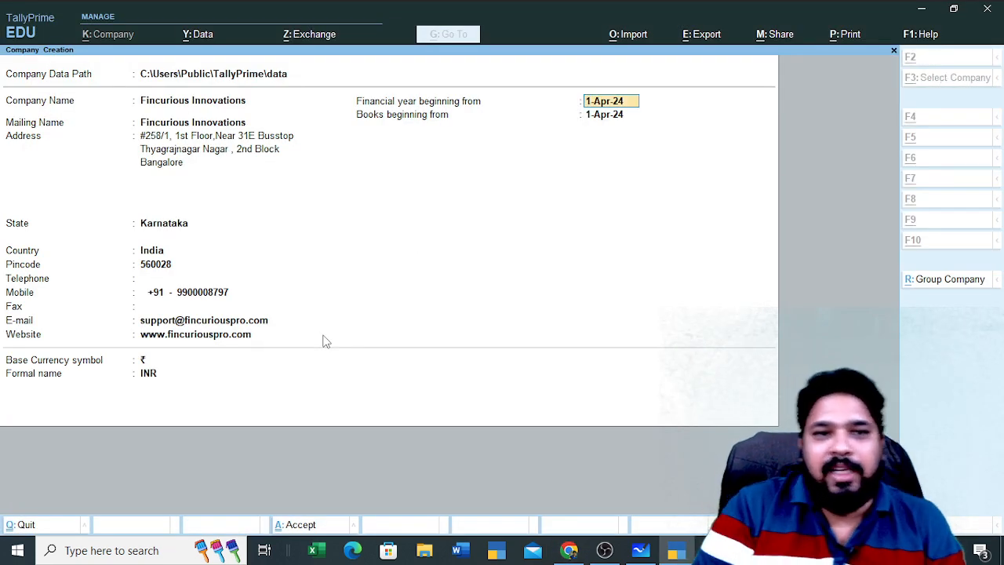
Keep 1-Apr-24 as the financial year start after checking the case study's incorporation date
key(alt+Tab)
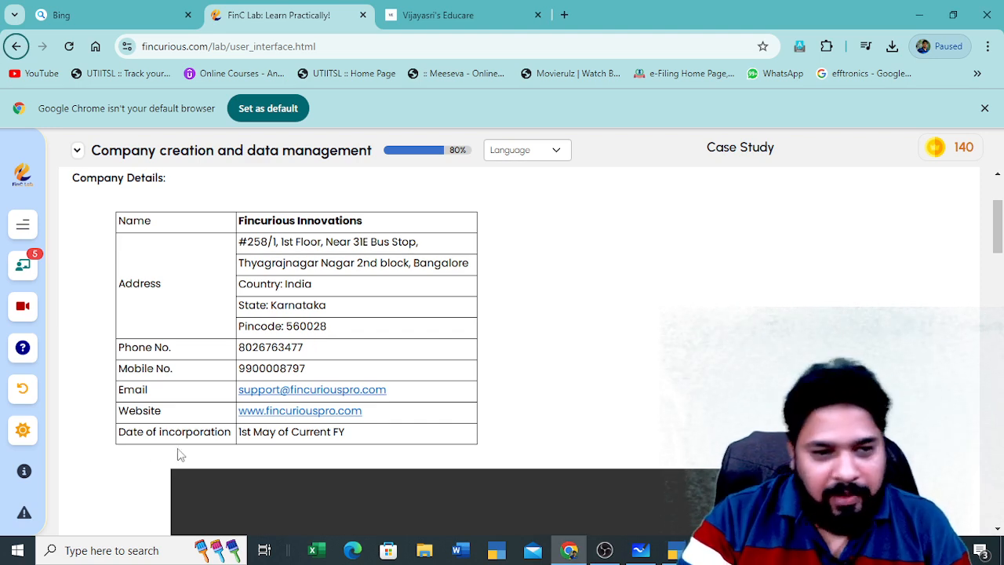
key(alt+Tab)
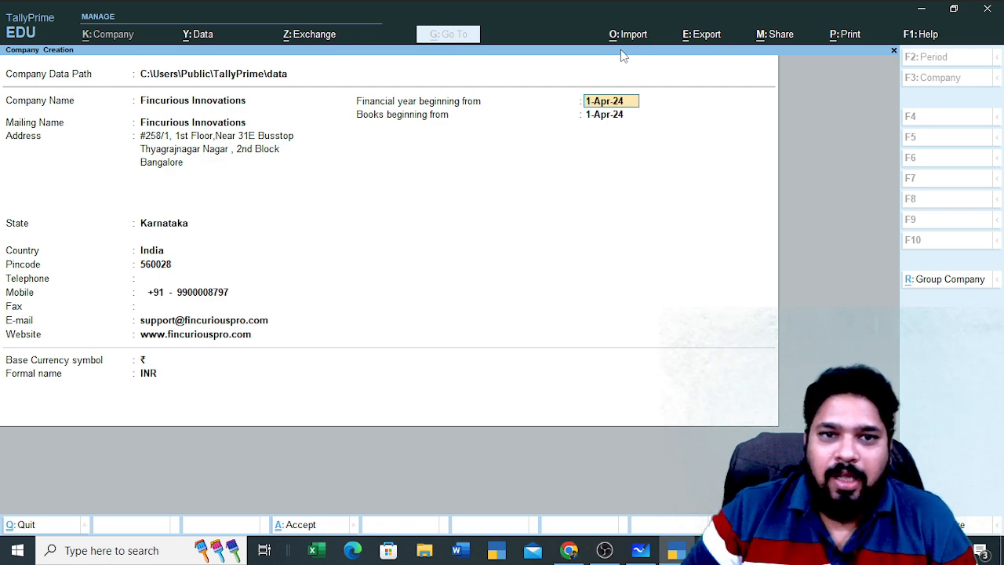
key(Return)
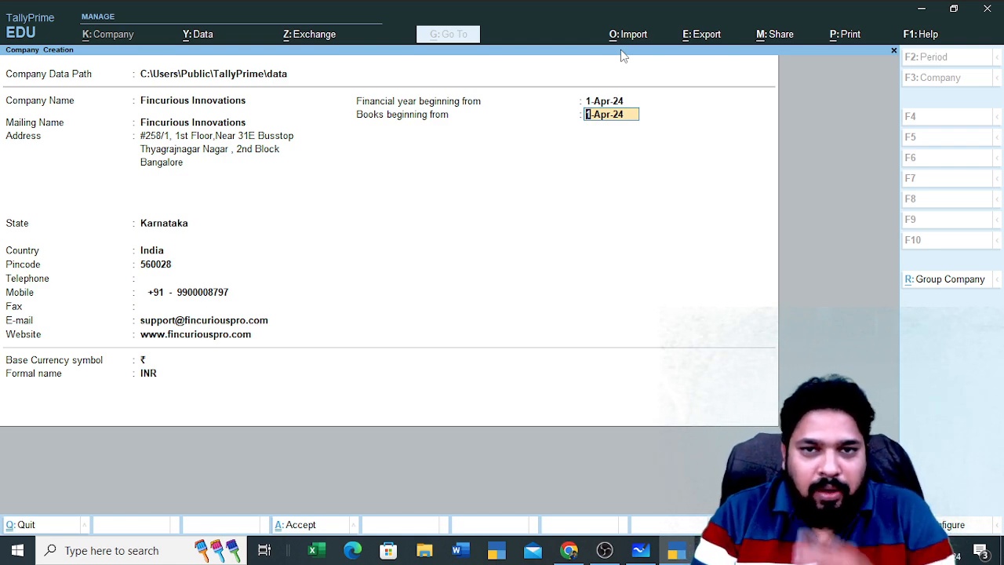
key(alt+Tab)
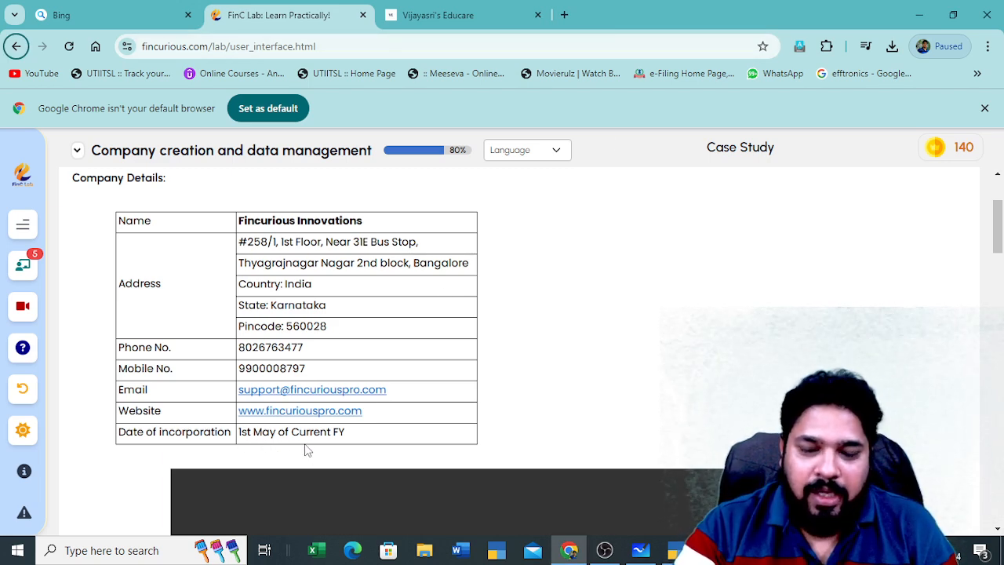
key(alt+Tab)
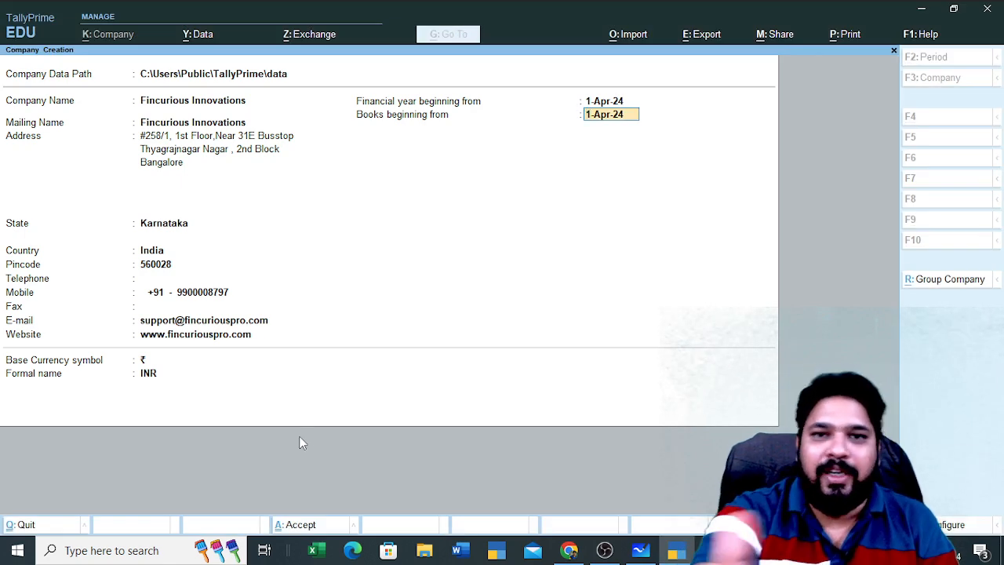
Review the 1-Apr-24 date fields, accept the remaining fields and confirm creating the company
key(alt+Tab)
key(alt+Tab)
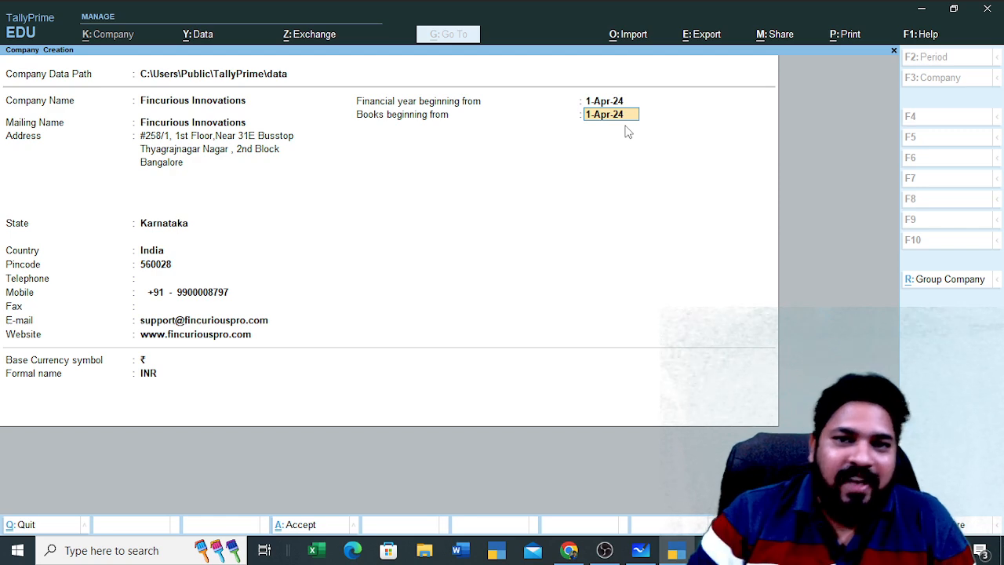
key(Up)
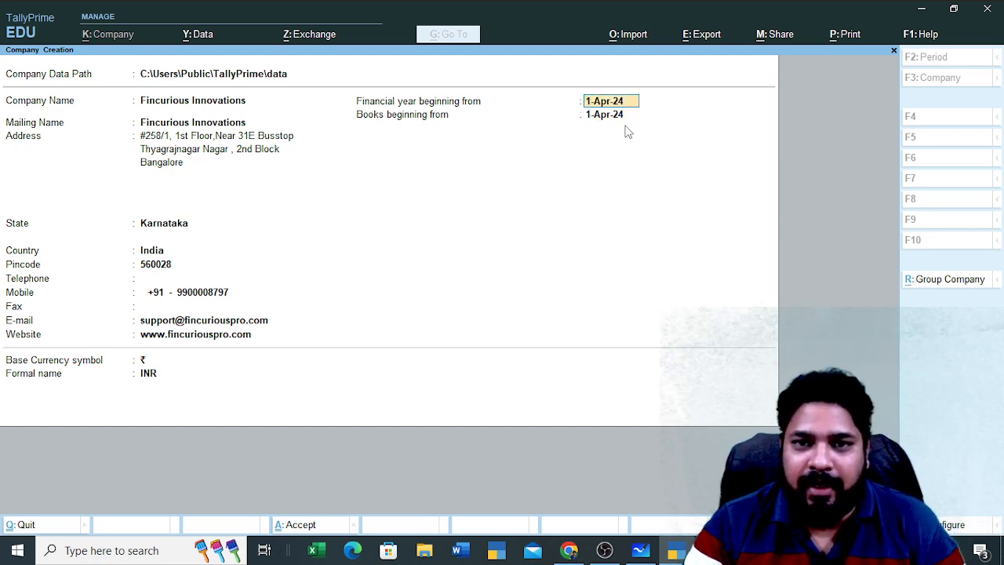
key(Down)
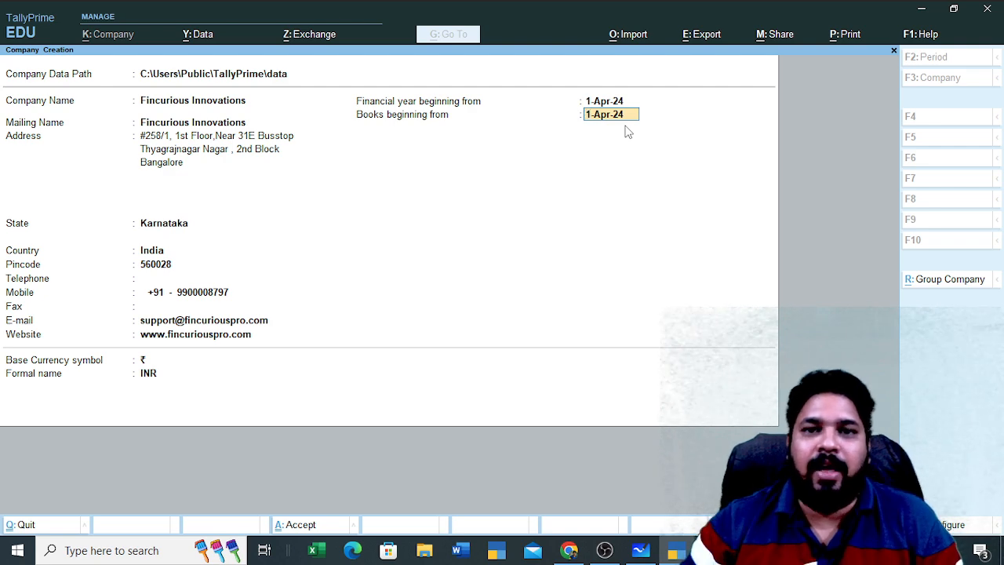
key(Return)
key(Return)
key(Return)
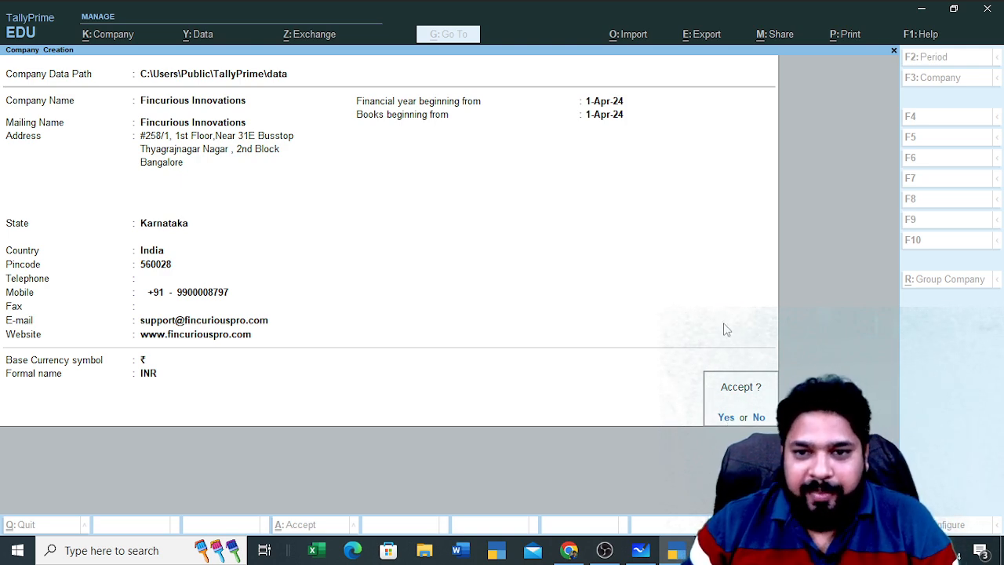
key(Return)
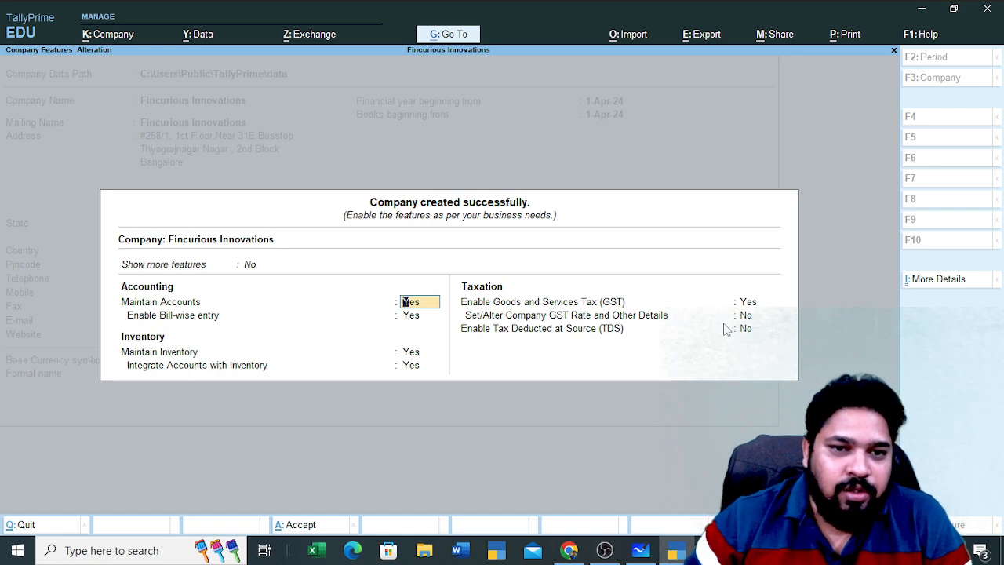
Set Maintain Inventory and Enable GST to No in Company Features and accept them
key(Return)
key(Return)
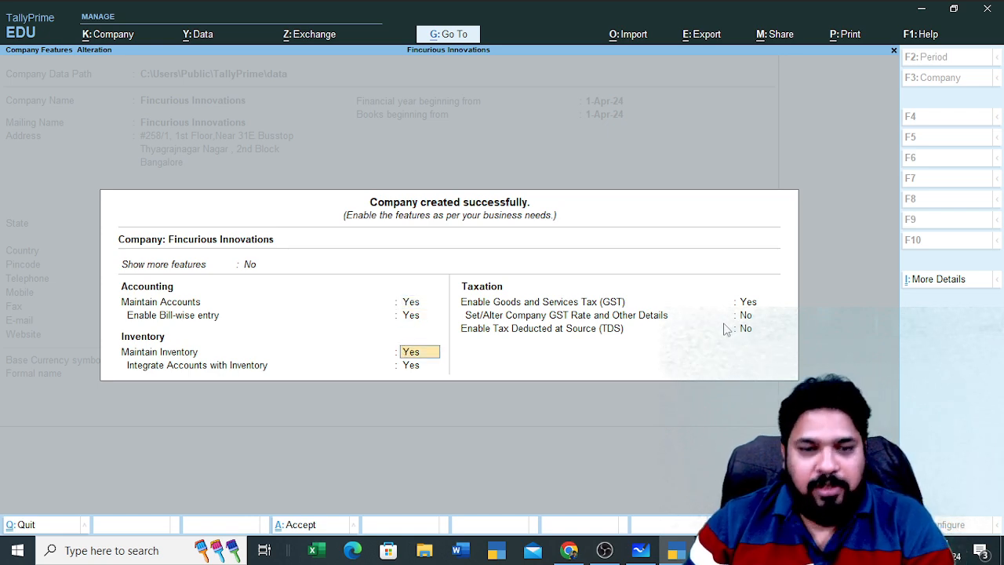
key(n)
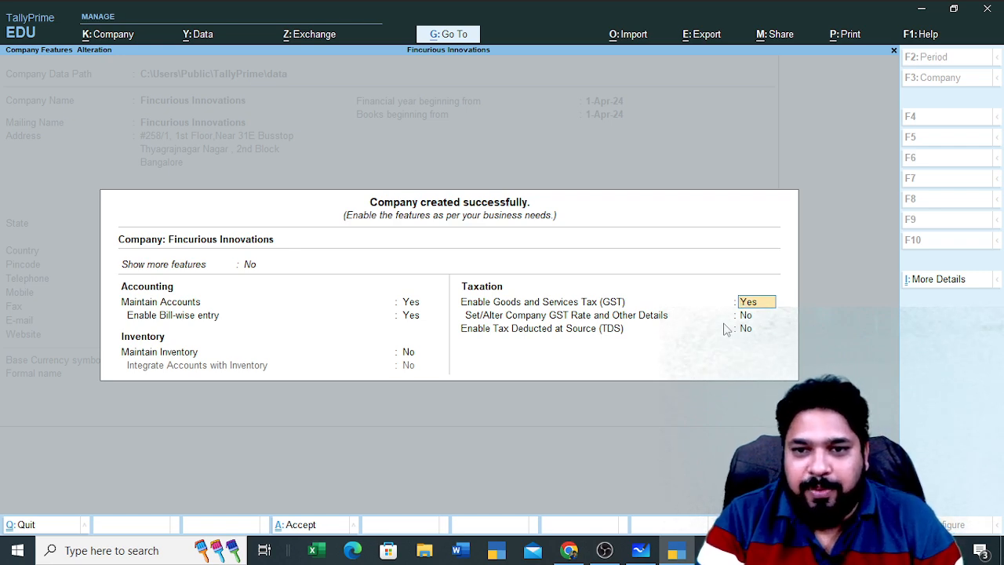
text(n)
key(Return)
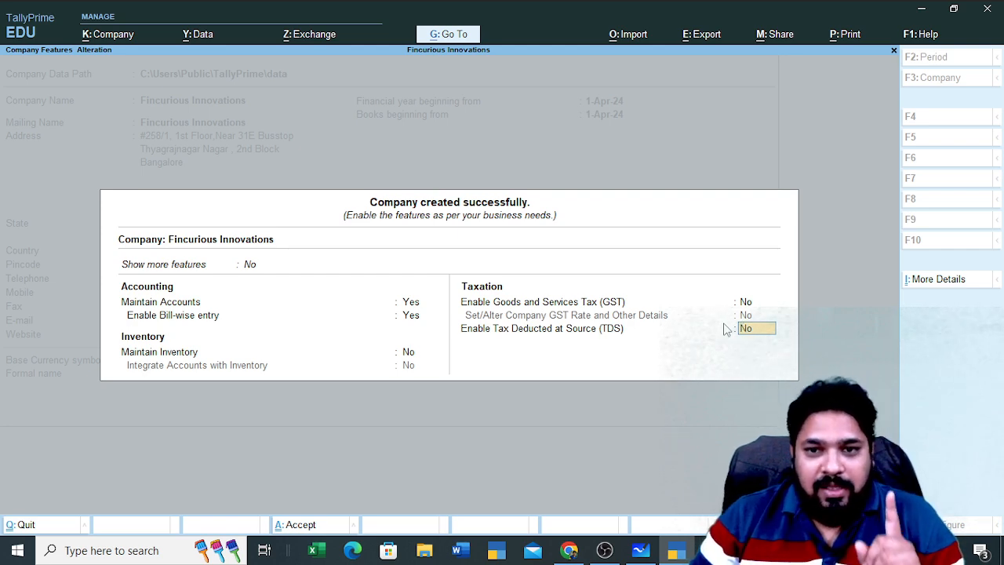
key(Return)
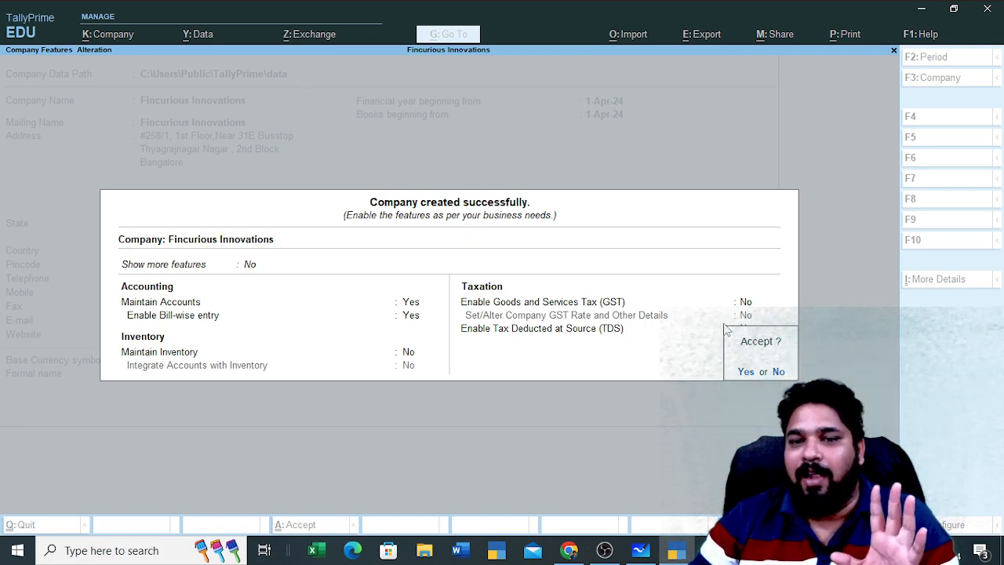
key(y)
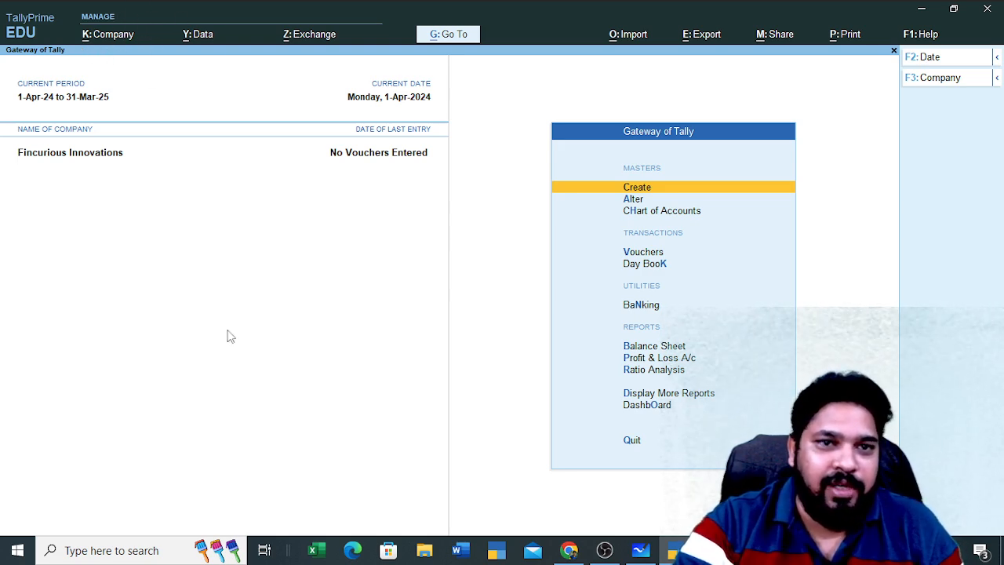
Open the company features for Fincurious Innovations and set Maintain Inventory to Yes
click(110, 35)
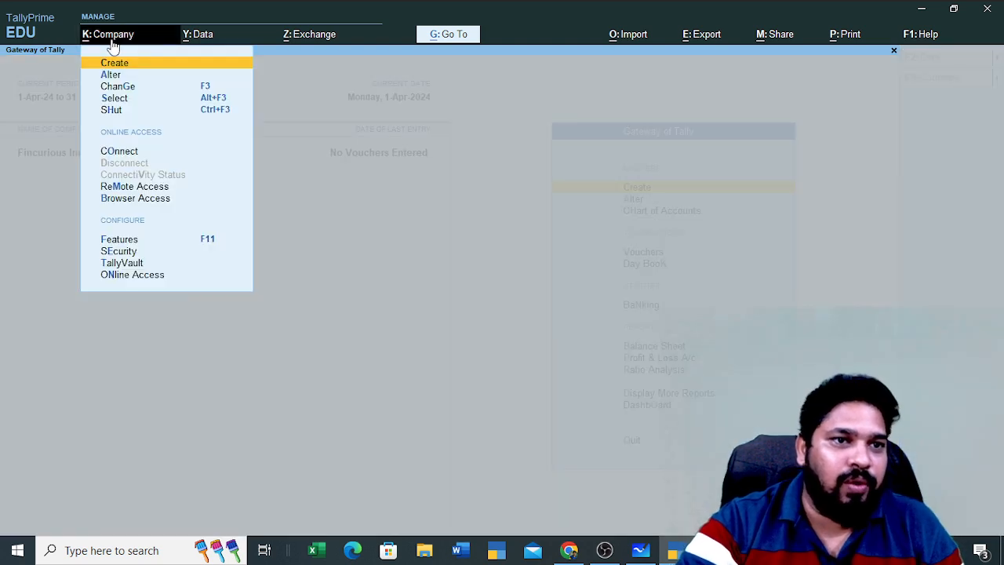
key(Down)
key(Down)
key(Down)
key(Down)
key(Down)
key(Down)
key(Down)
key(Down)
key(Down)
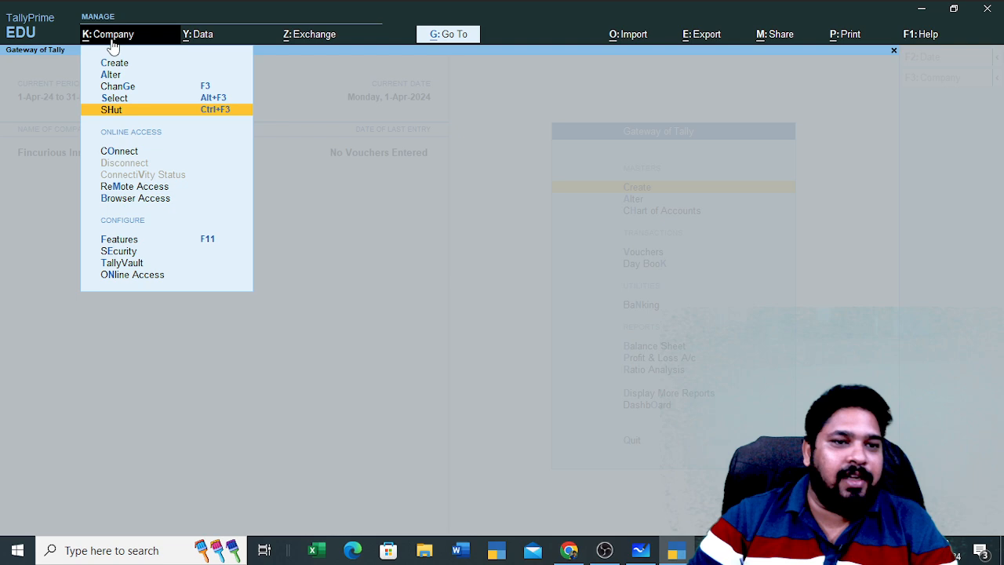
key(Up)
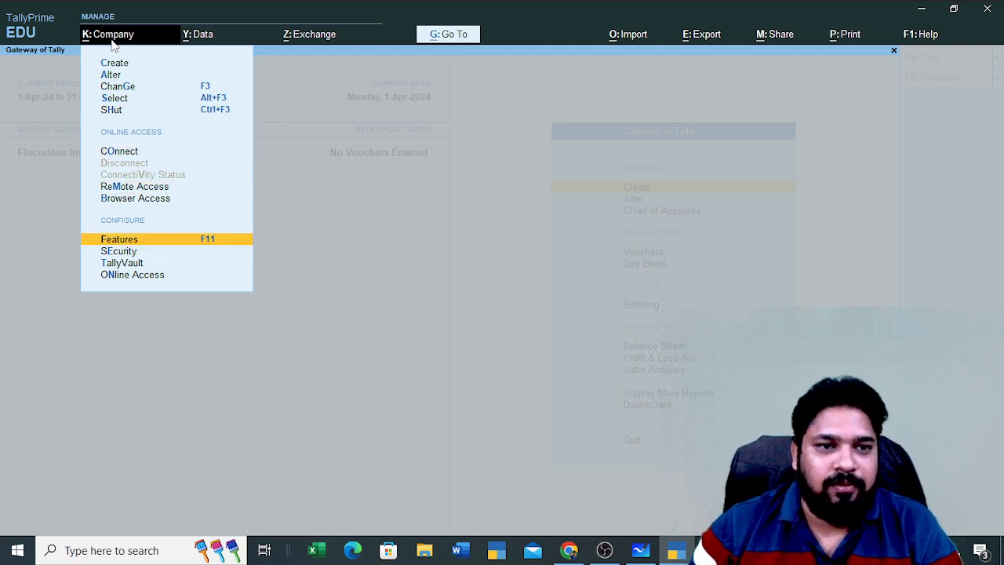
key(Return)
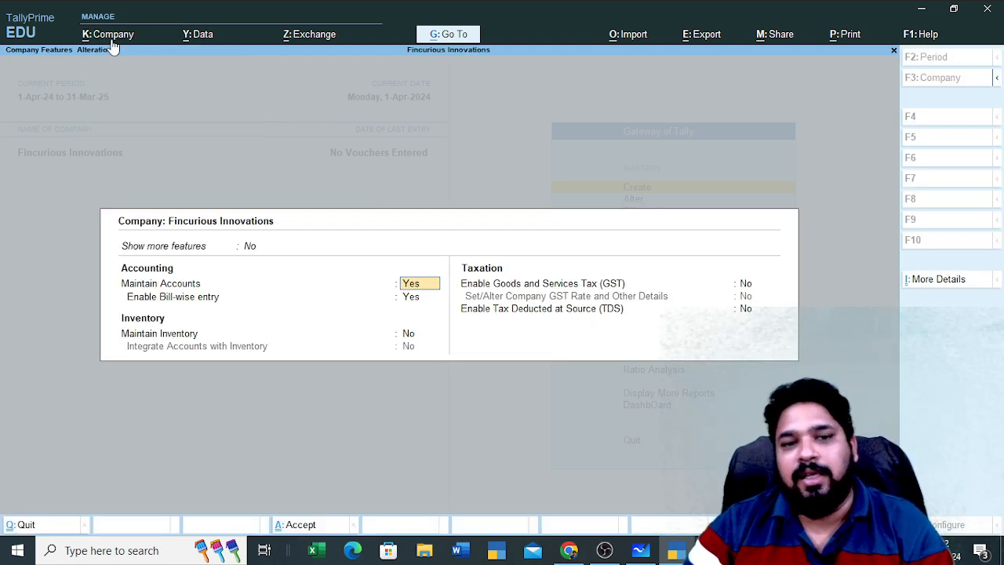
key(Return)
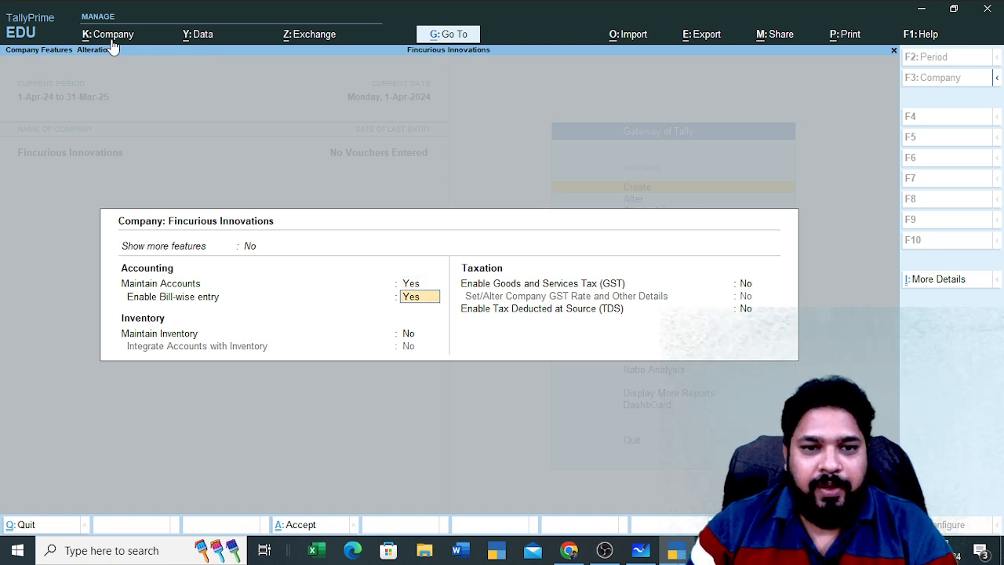
key(Return)
text(y)
key(Return)
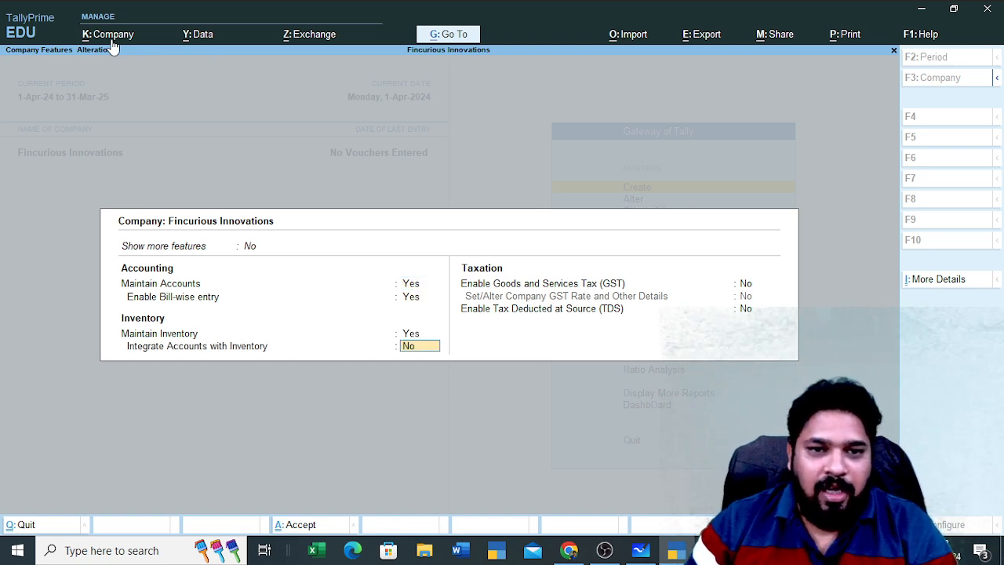
Enable GST as a Regular Karnataka registration with e-Way Bill applicable set to No
key(Return)
text(y)
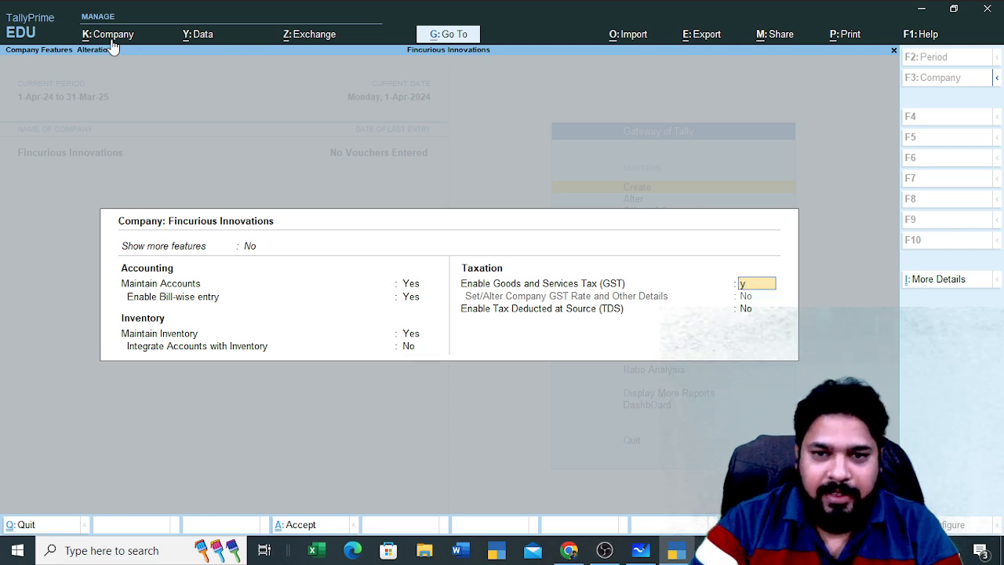
key(Return)
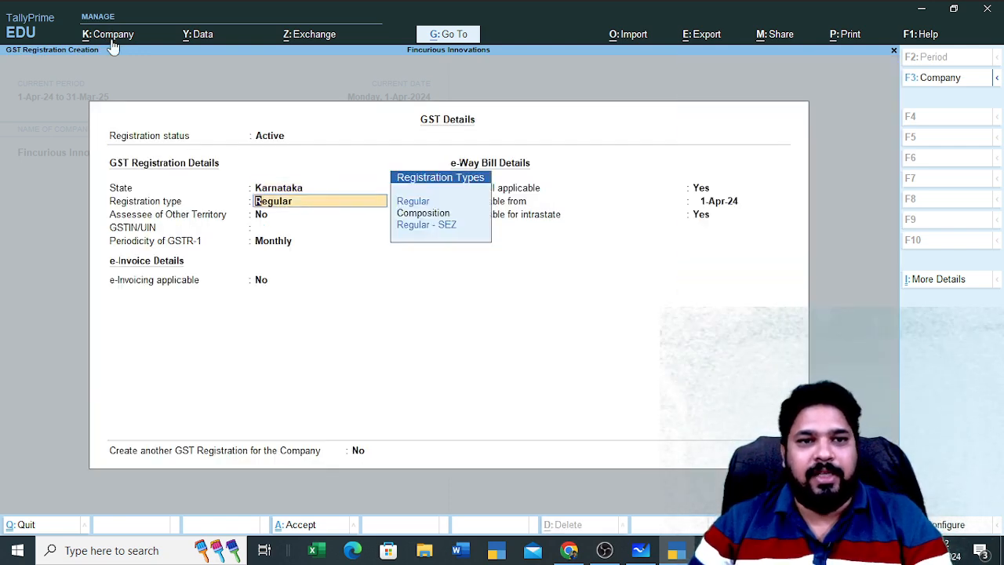
key(BackSpace)
key(BackSpace)
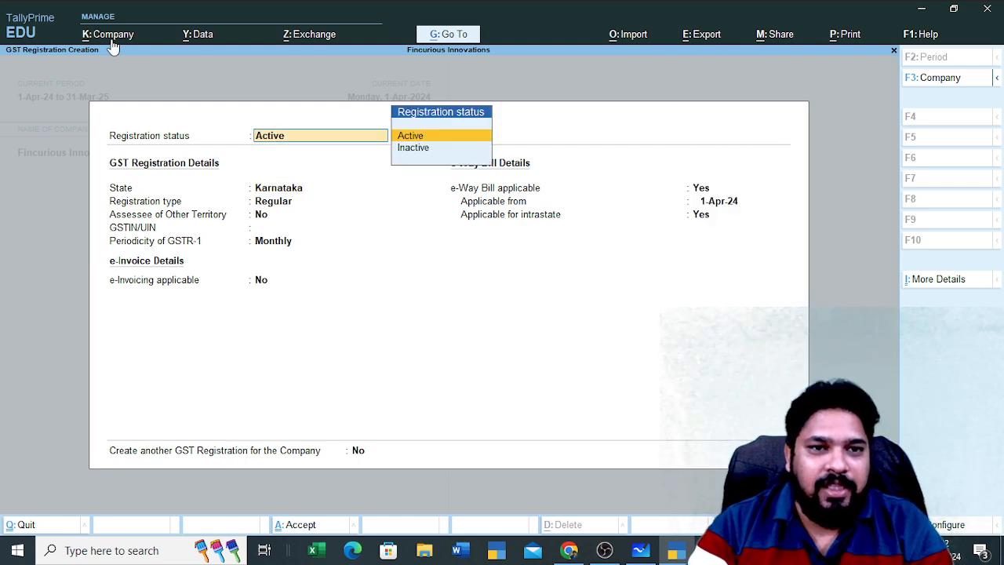
key(Return)
key(Return)
key(Return)
key(Return)
key(Return)
key(Return)
key(Return)
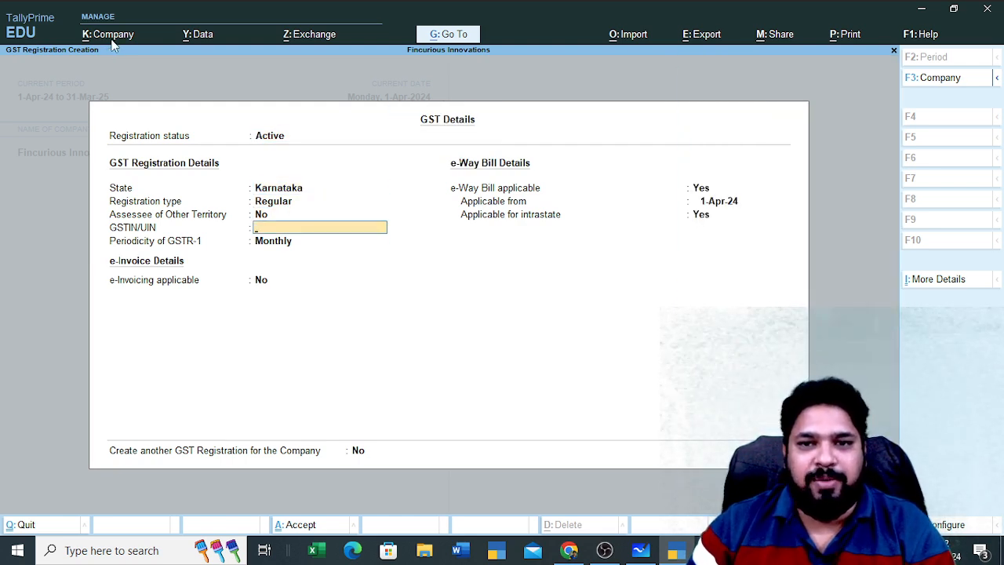
text(n)
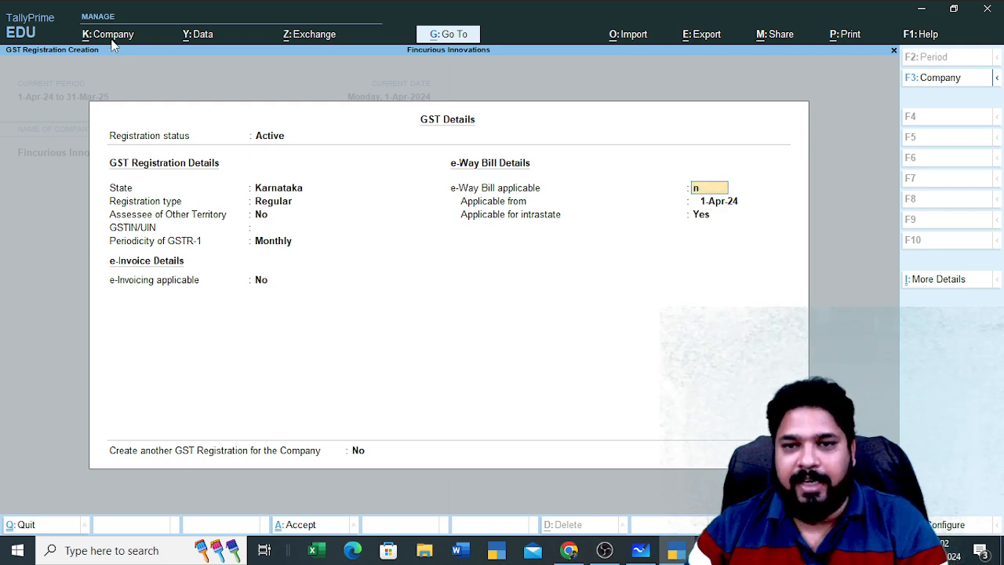
key(Return)
key(Return)
key(Return)
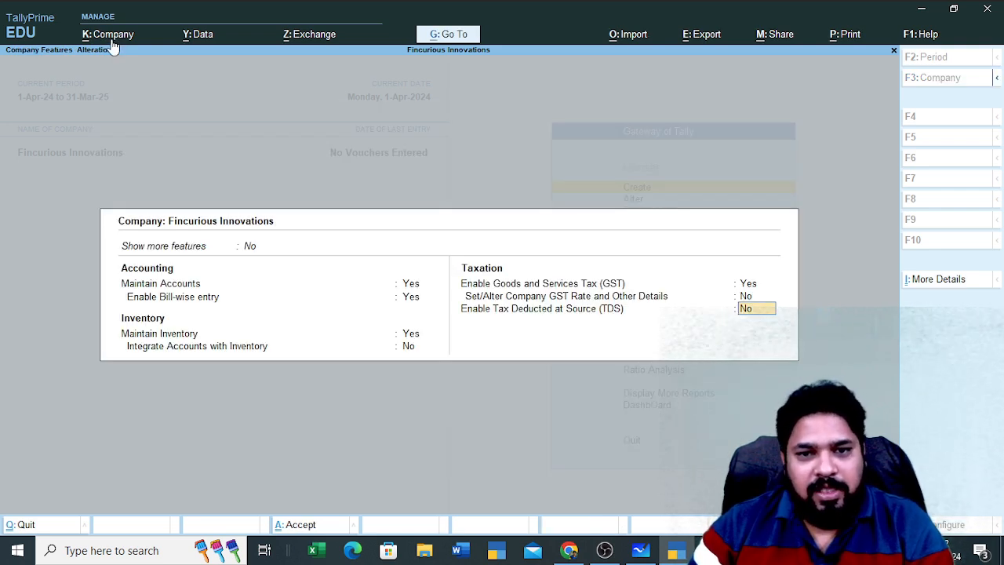
key(Return)
key(Return)
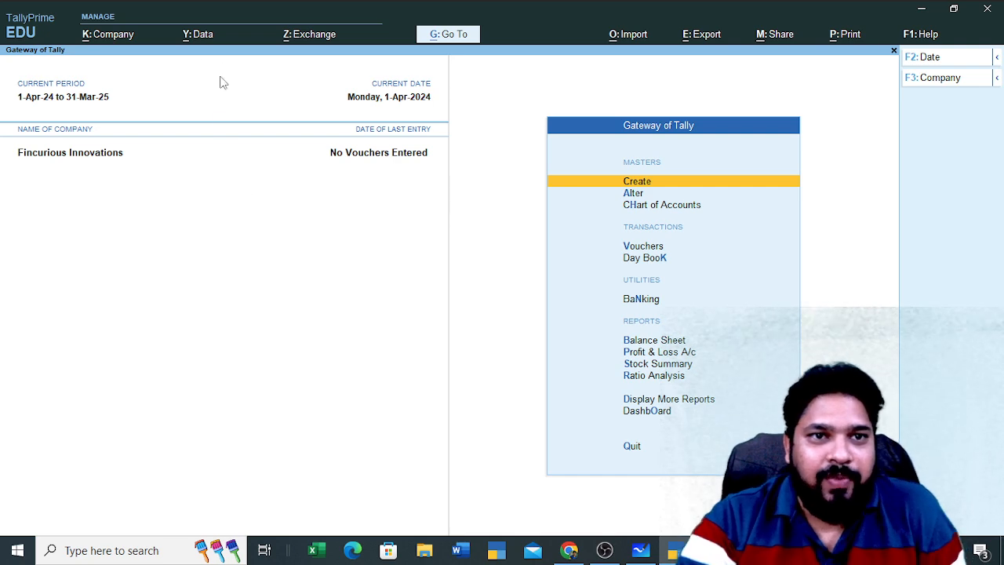
Start a company data backup from the Data menu's Backup option
click(207, 36)
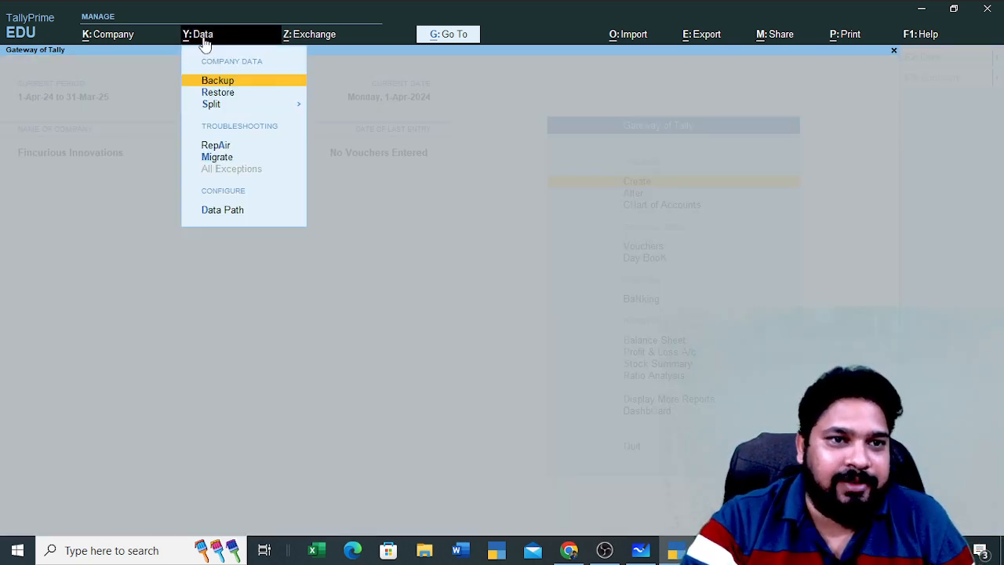
click(149, 118)
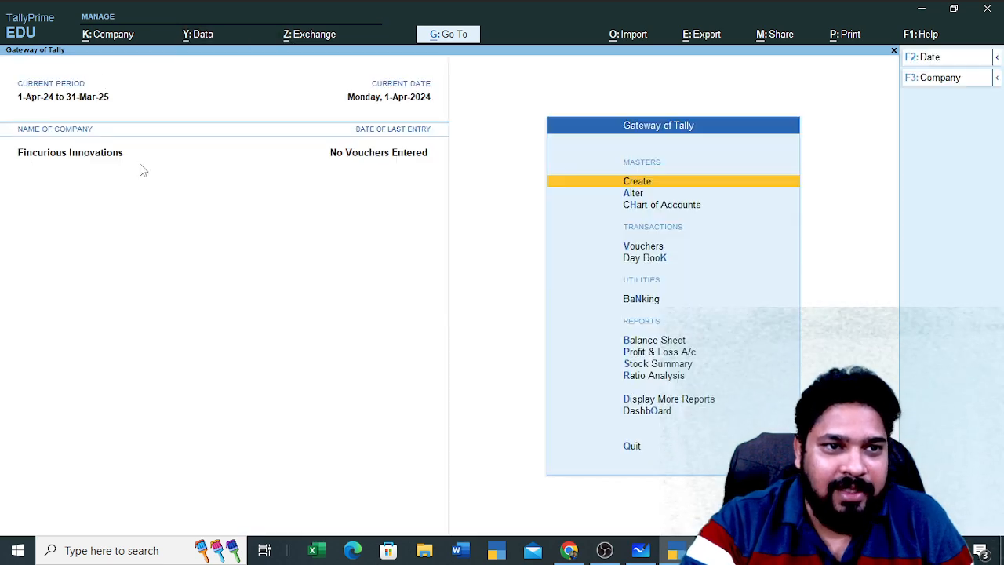
click(203, 39)
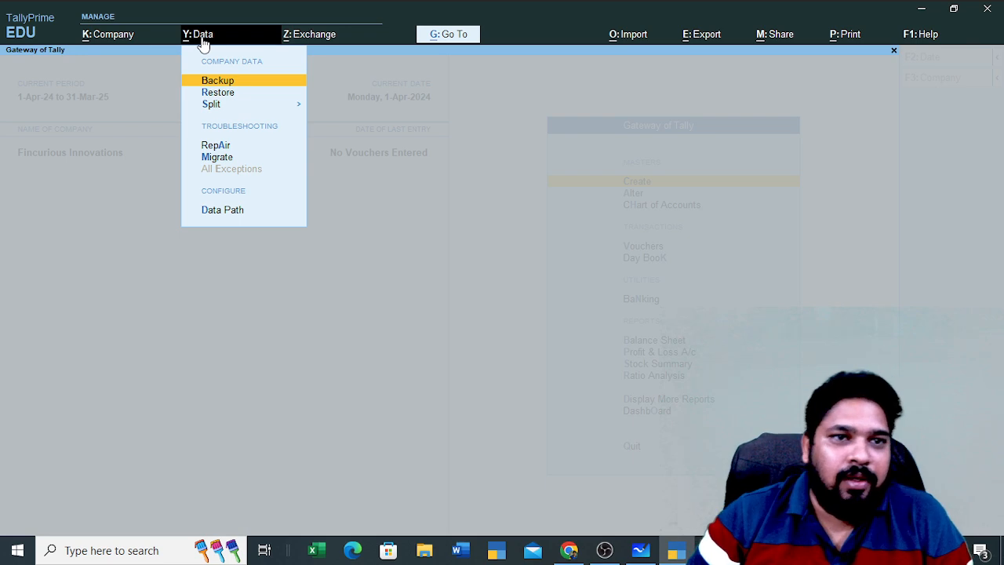
key(Down)
key(Up)
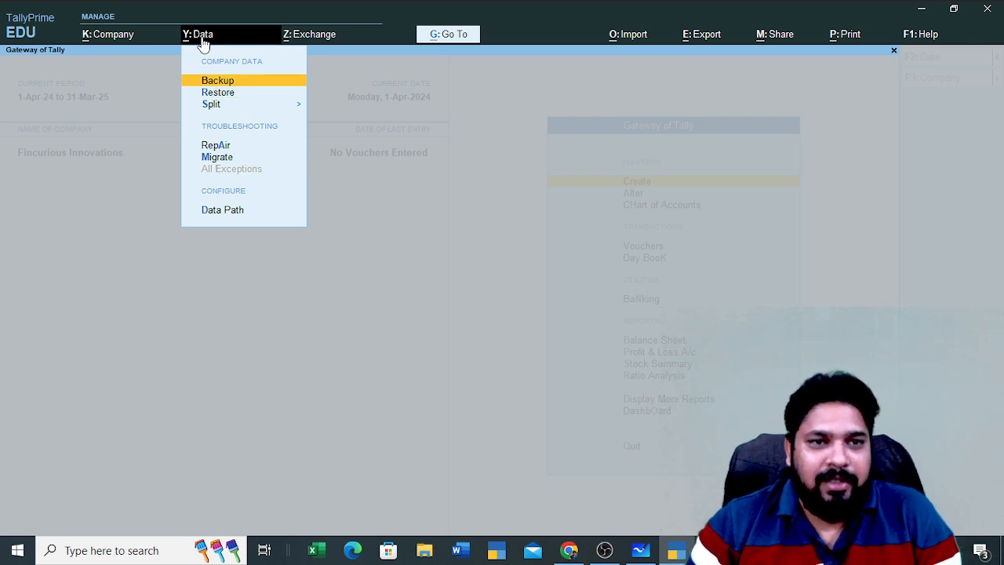
key(Down)
key(Up)
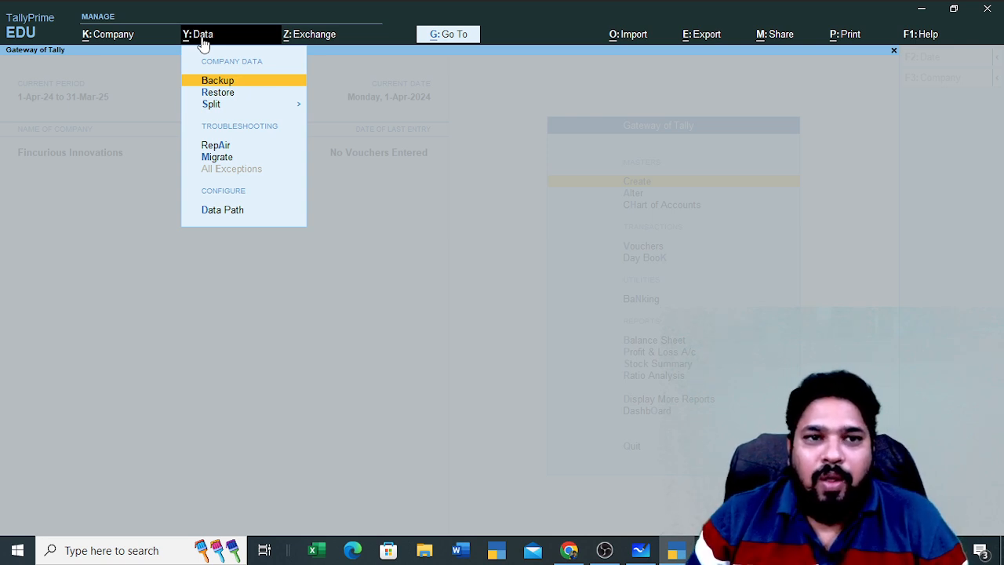
click(202, 36)
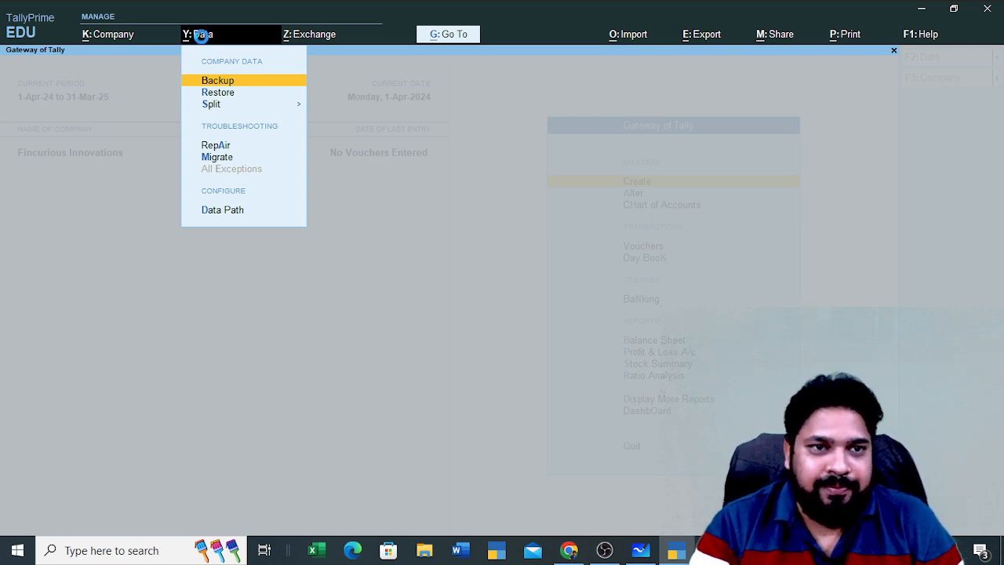
key(Return)
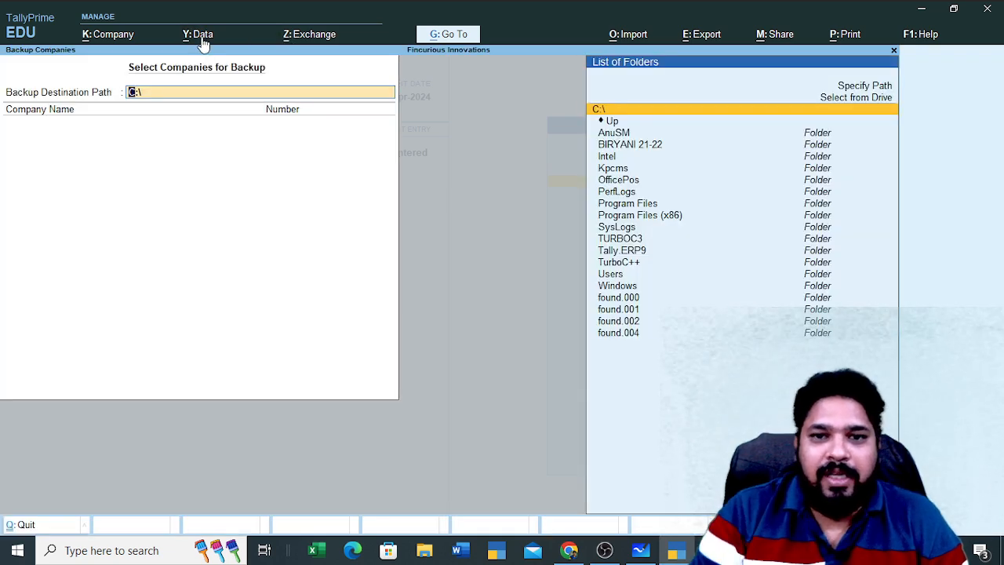
Set the backup destination to the Desktop folder via Select from Drive
key(Up)
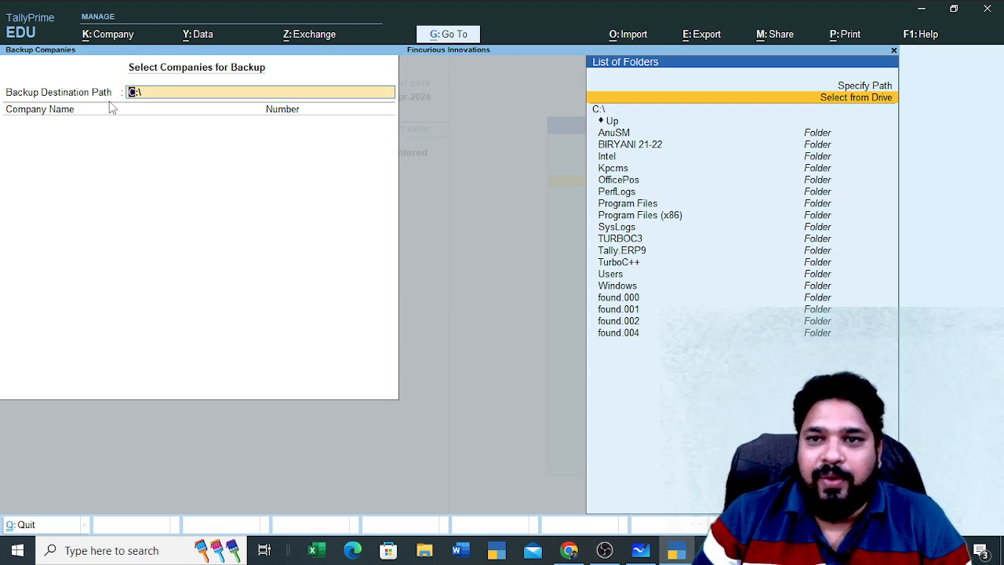
key(Return)
key(Down)
key(Down)
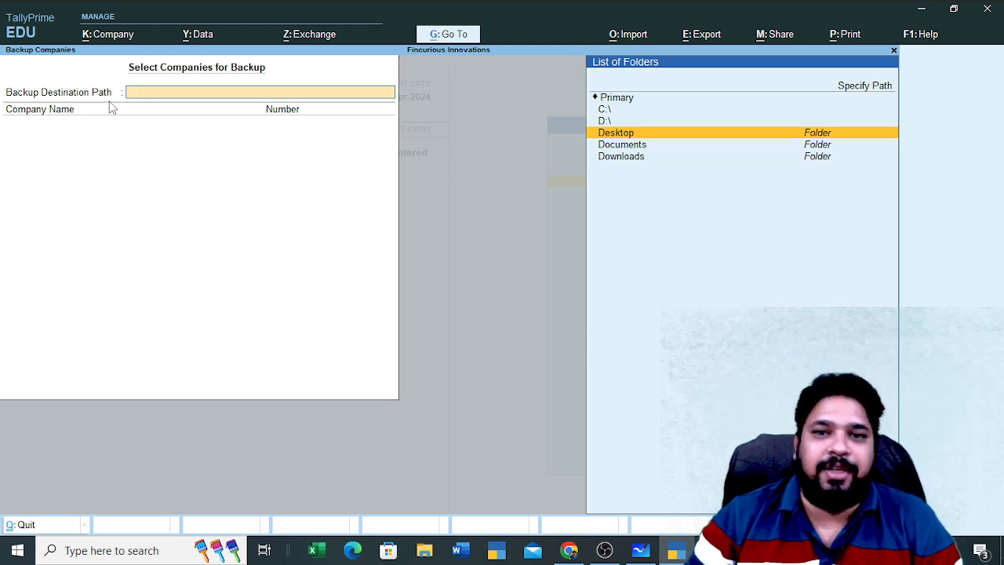
key(Return)
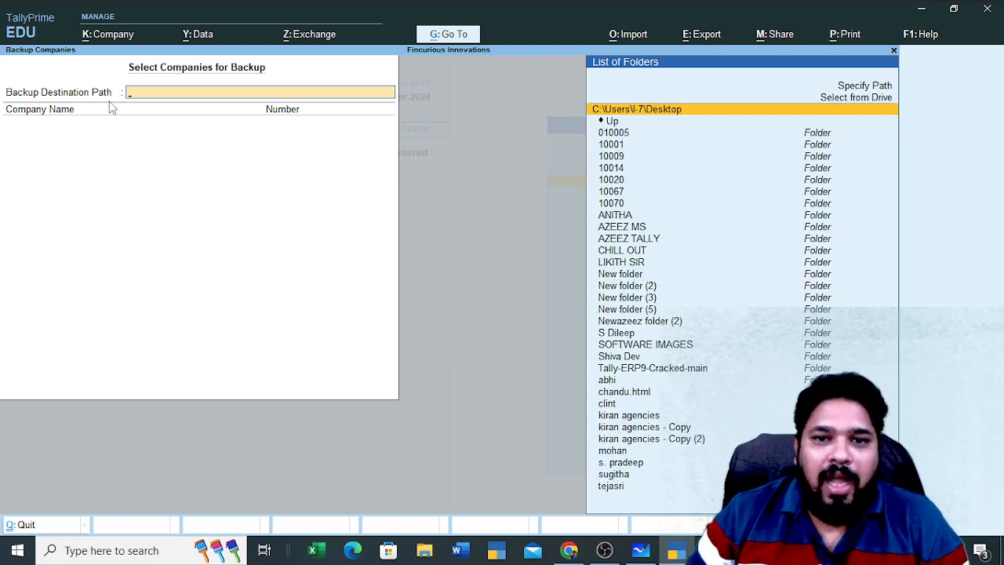
key(Return)
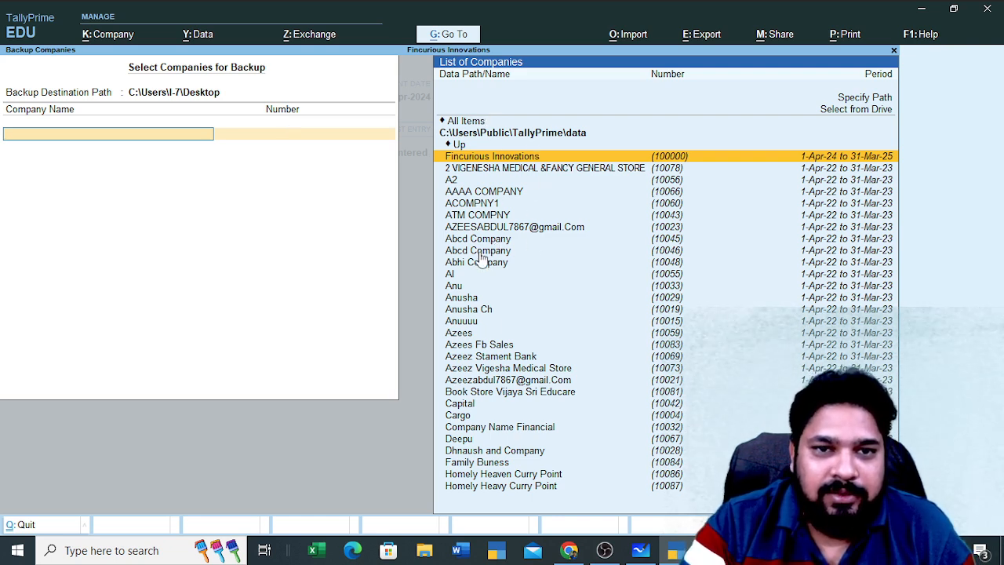
Select Fincurious Innovations, finish with End of List, and confirm Yes to run the backup
click(528, 159)
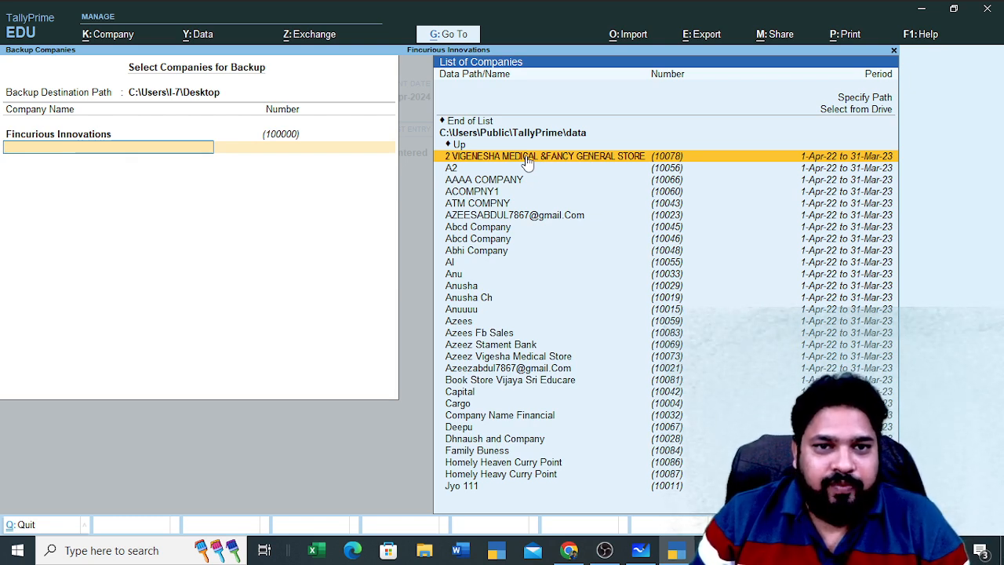
key(Down)
key(Down)
key(Down)
key(Down)
key(Up)
key(Up)
key(Up)
key(Up)
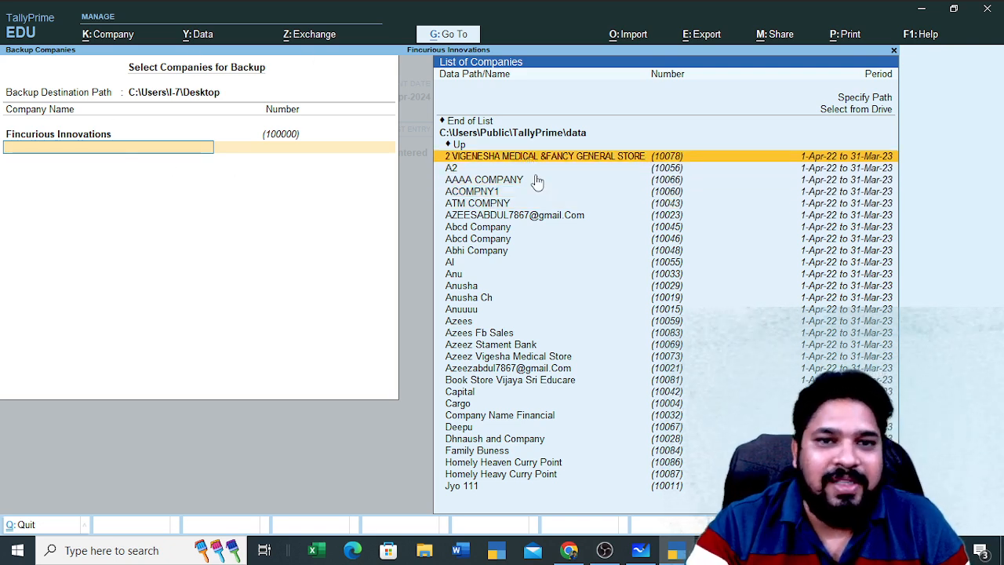
key(Up)
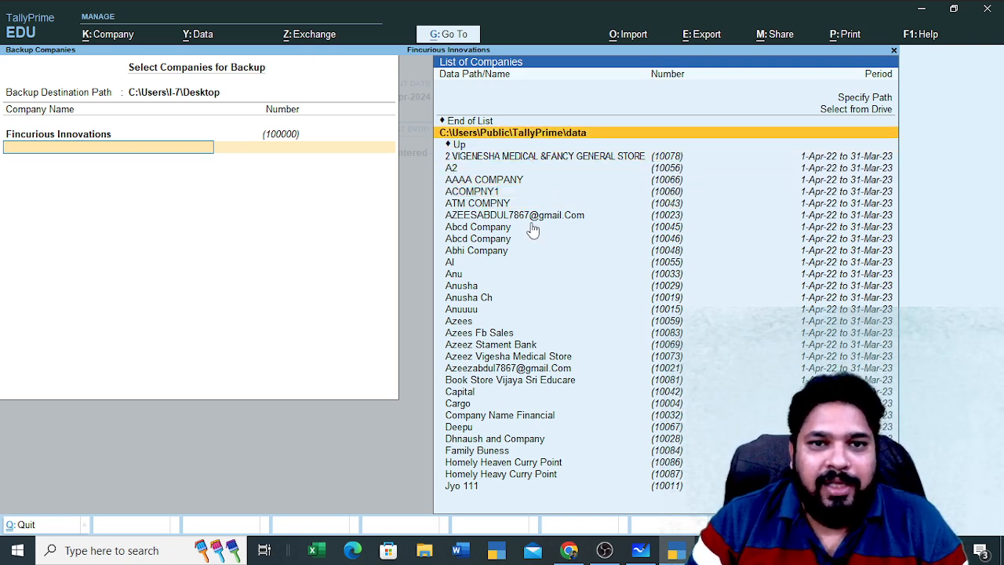
key(Up)
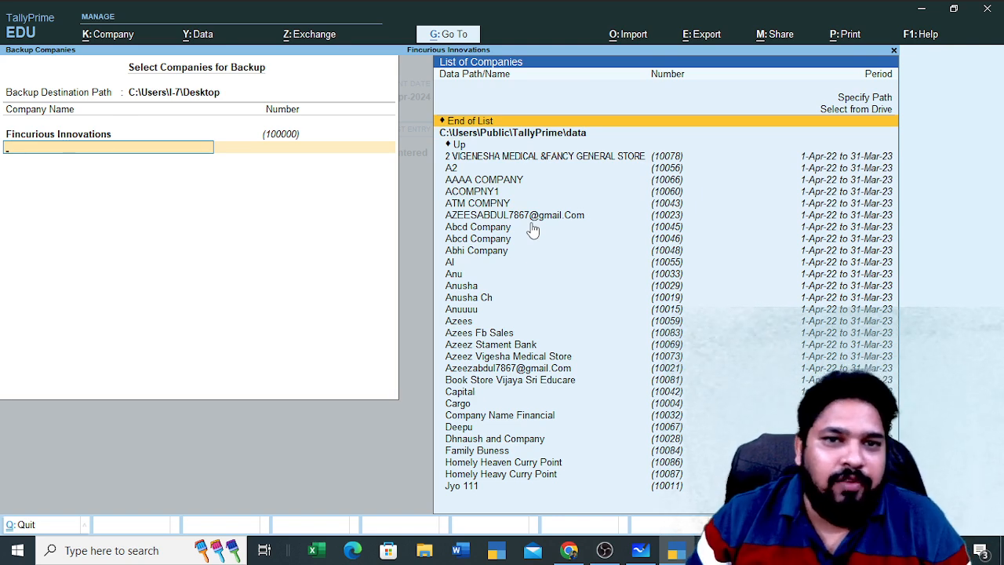
key(Return)
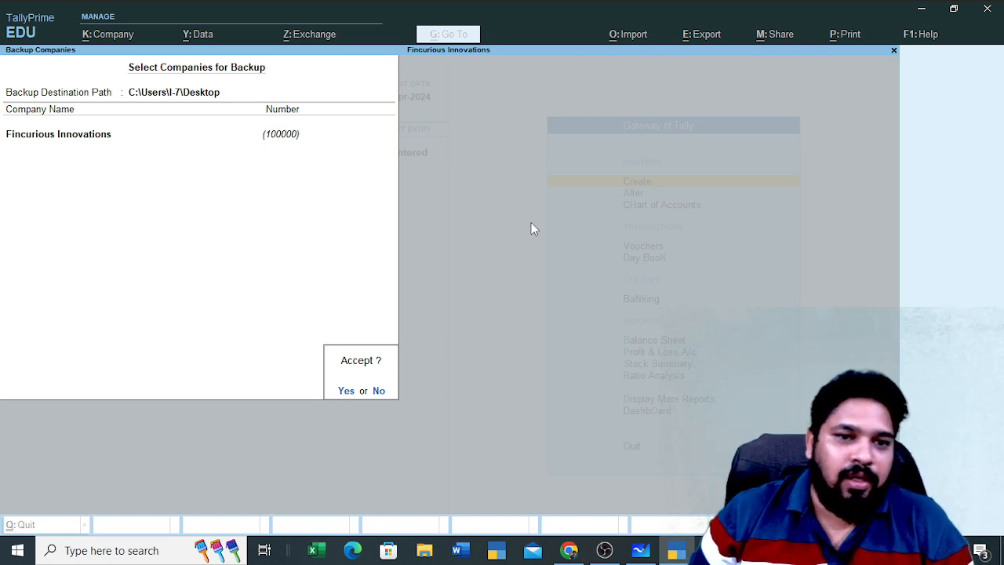
key(Return)
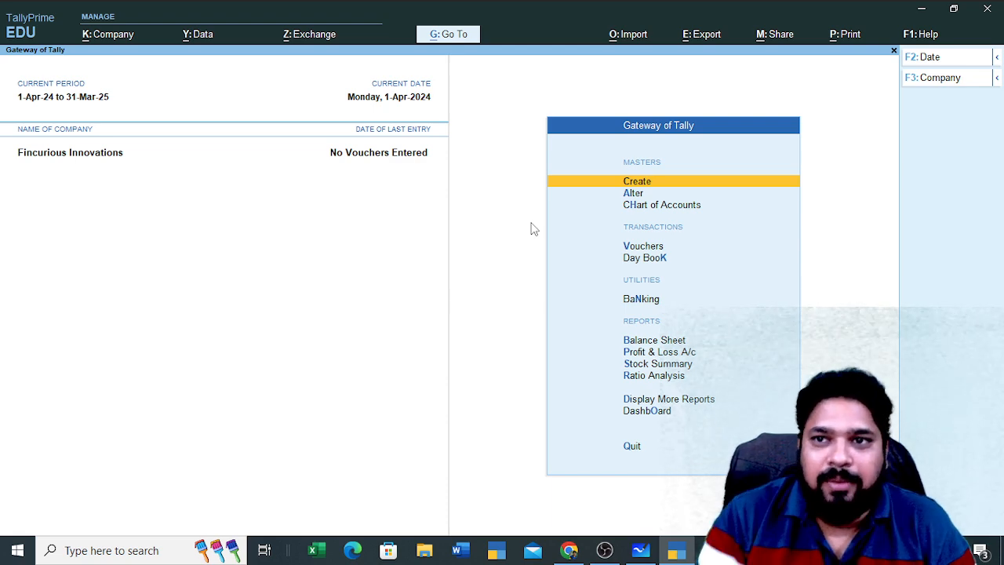
Minimize TallyPrime, Chrome, Whiteboard and OBS, then check the TBK1800_100000.001 backup file's details
click(921, 15)
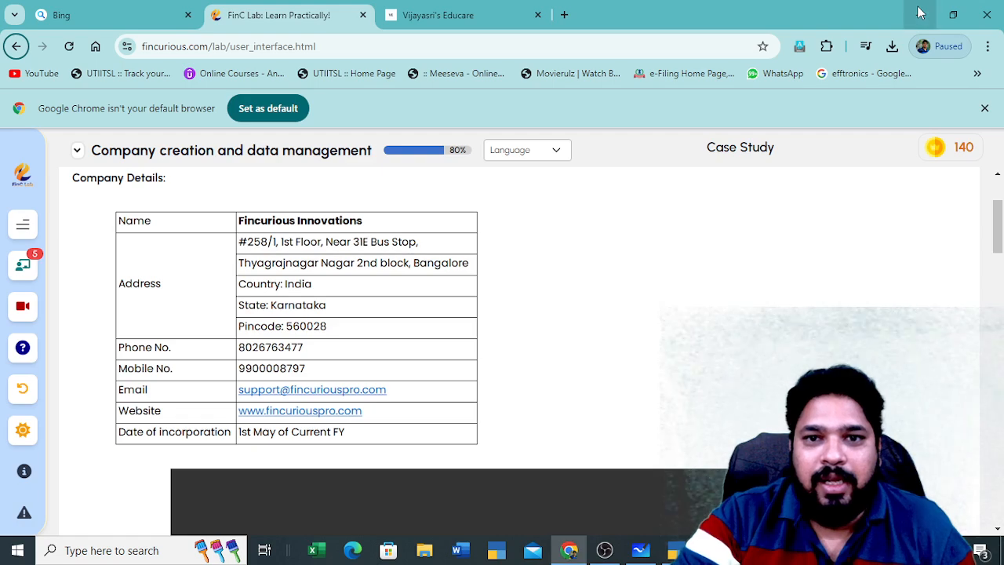
click(920, 11)
click(923, 13)
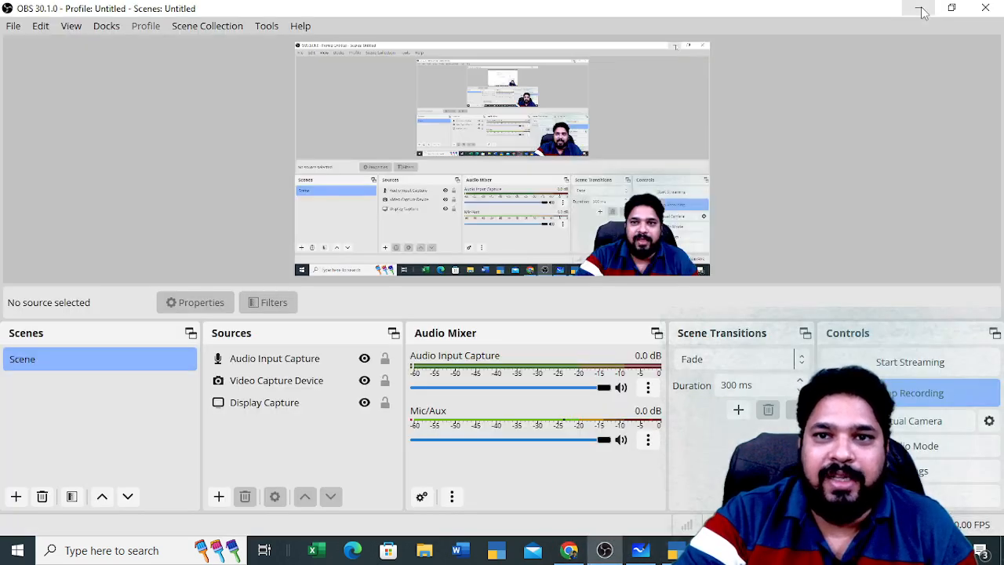
click(922, 14)
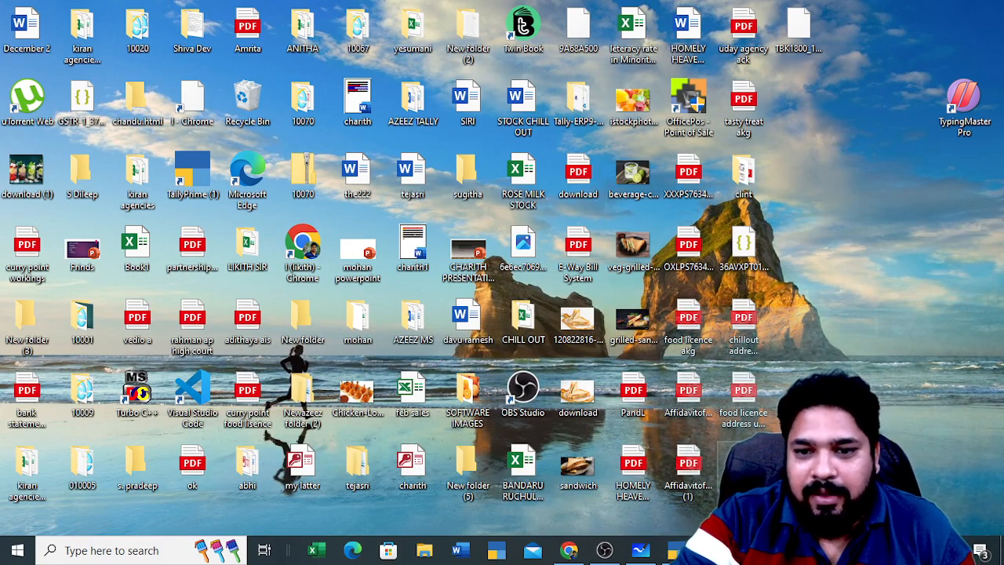
click(797, 33)
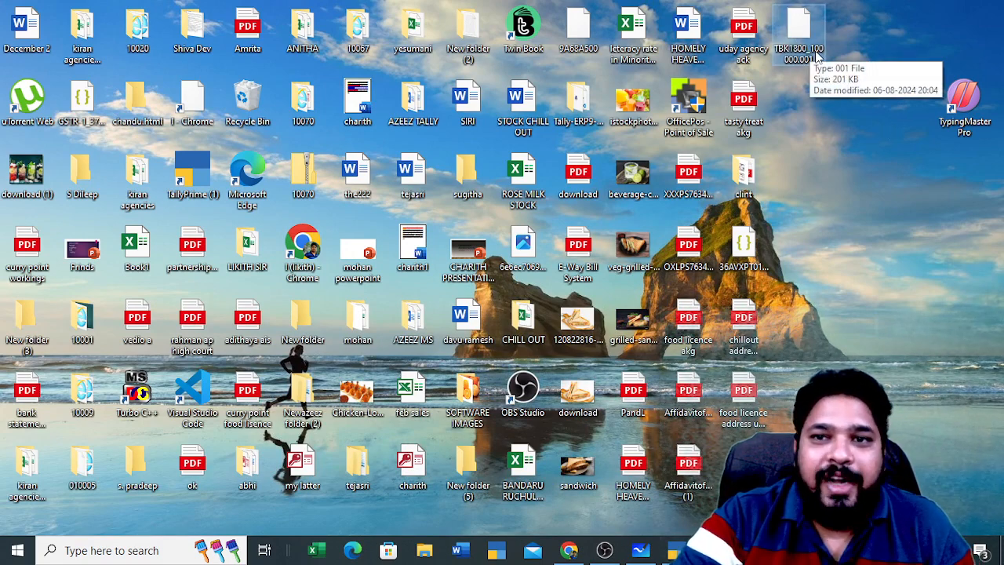
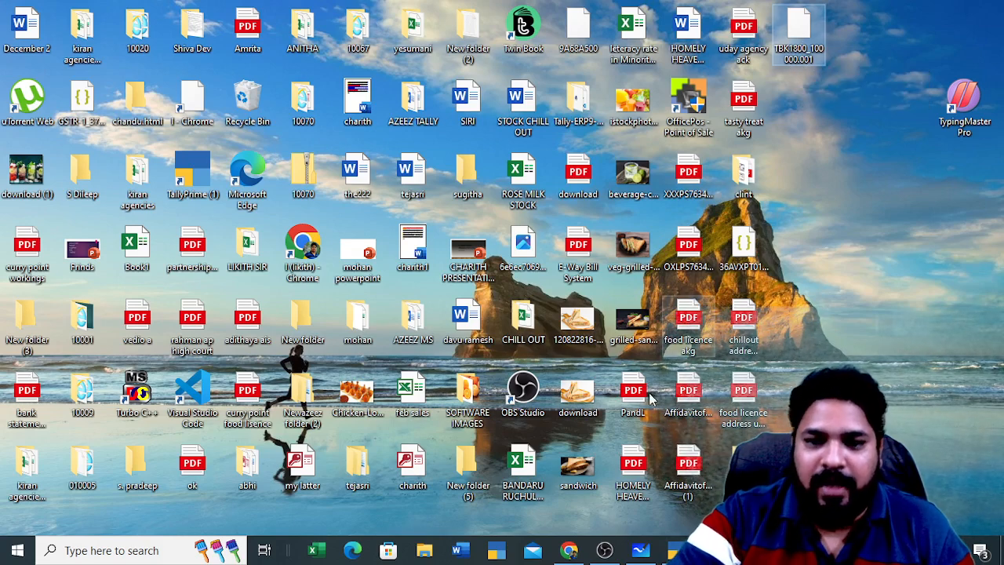
Restore the minimized TallyPrime window to its Fincurious Innovations Gateway of Tally screen
click(673, 552)
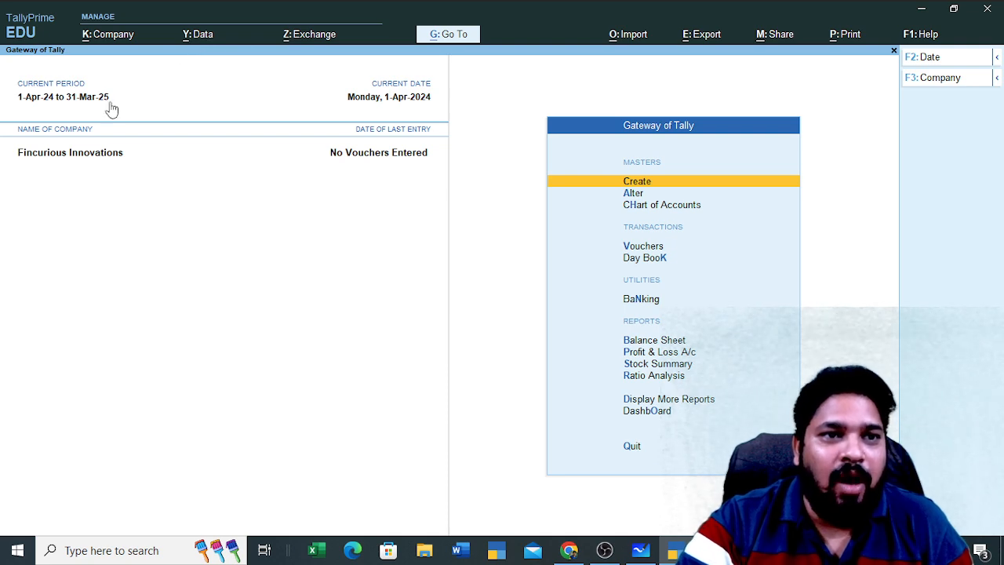
Delete Fincurious Innovations from Company Alteration with Alt+D, confirming Yes
click(121, 49)
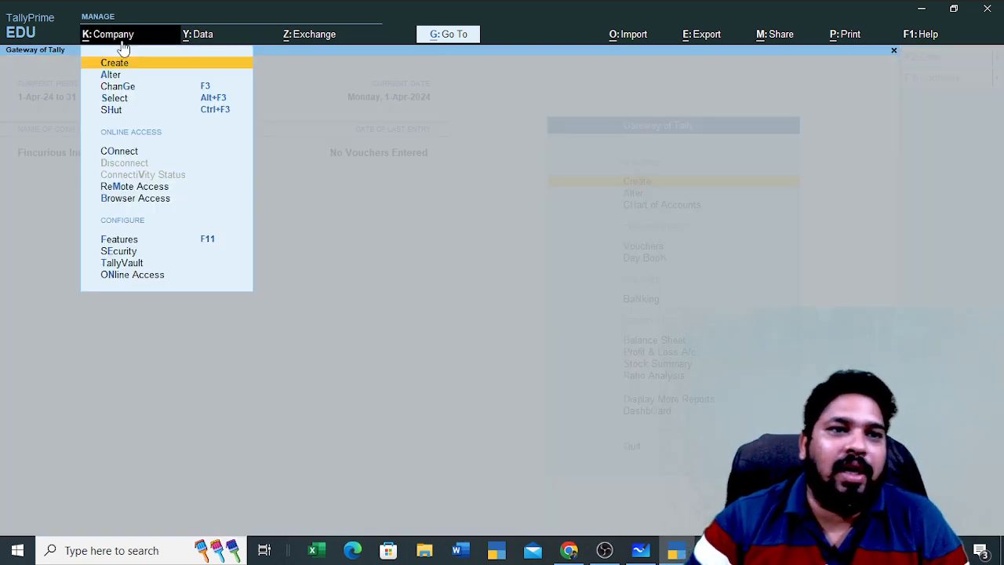
key(Down)
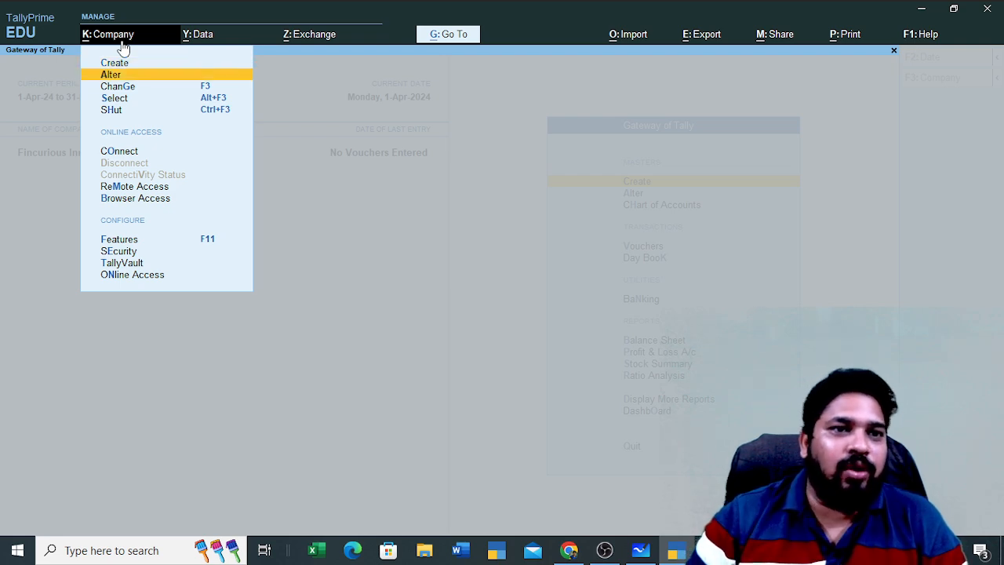
key(Return)
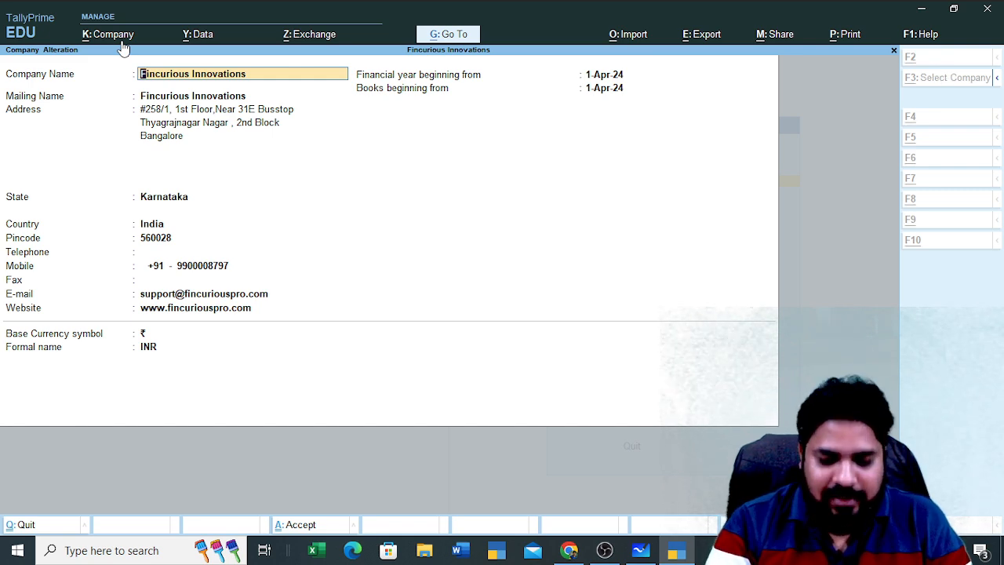
key(alt+d)
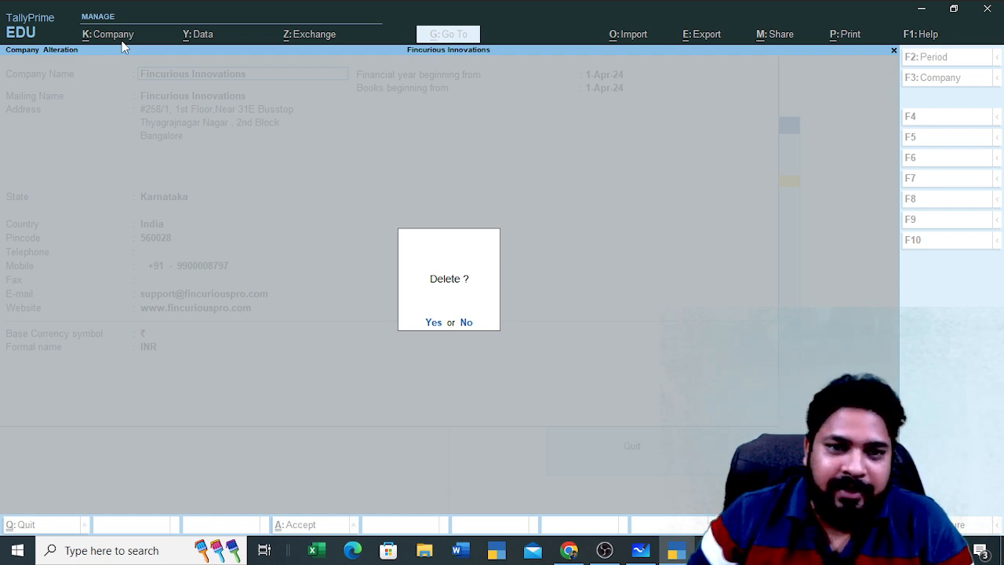
key(y)
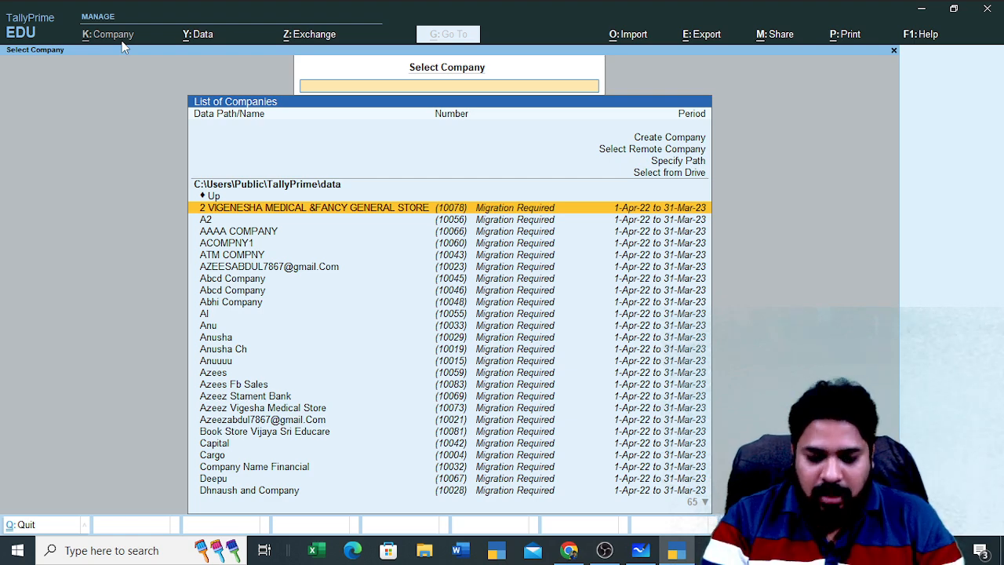
text(fi)
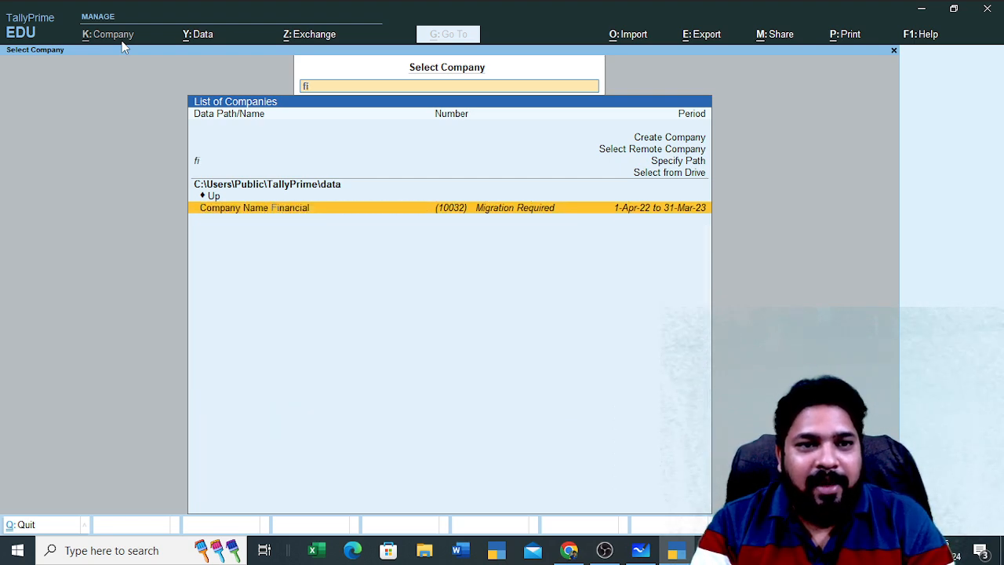
text(n)
key(BackSpace)
key(BackSpace)
key(BackSpace)
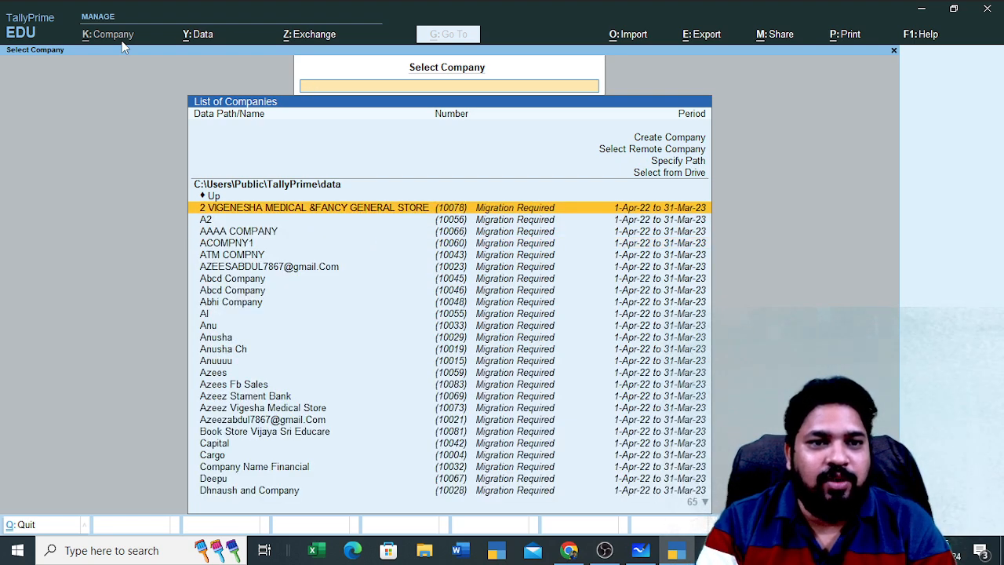
text(fin)
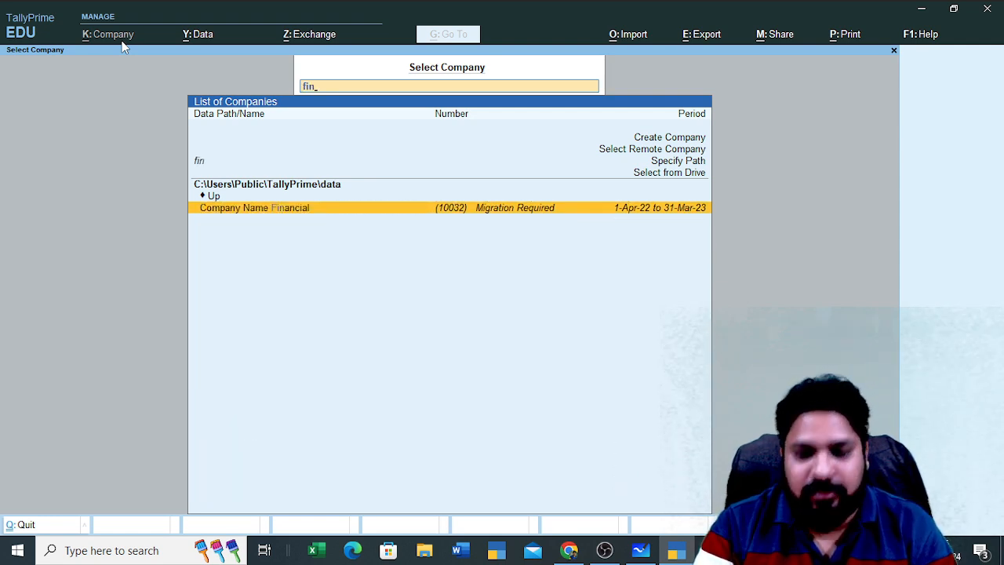
key(BackSpace)
key(BackSpace)
key(BackSpace)
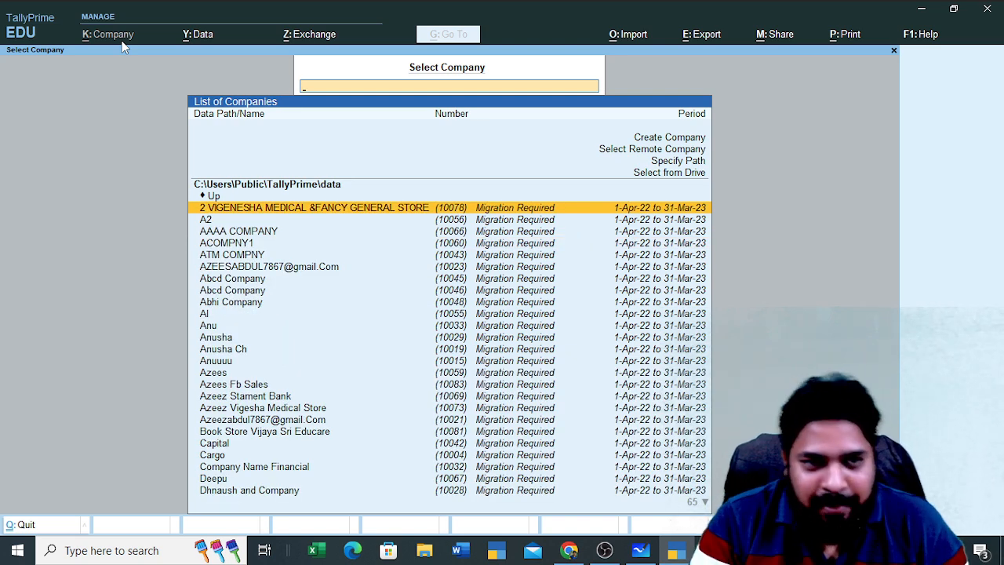
click(919, 11)
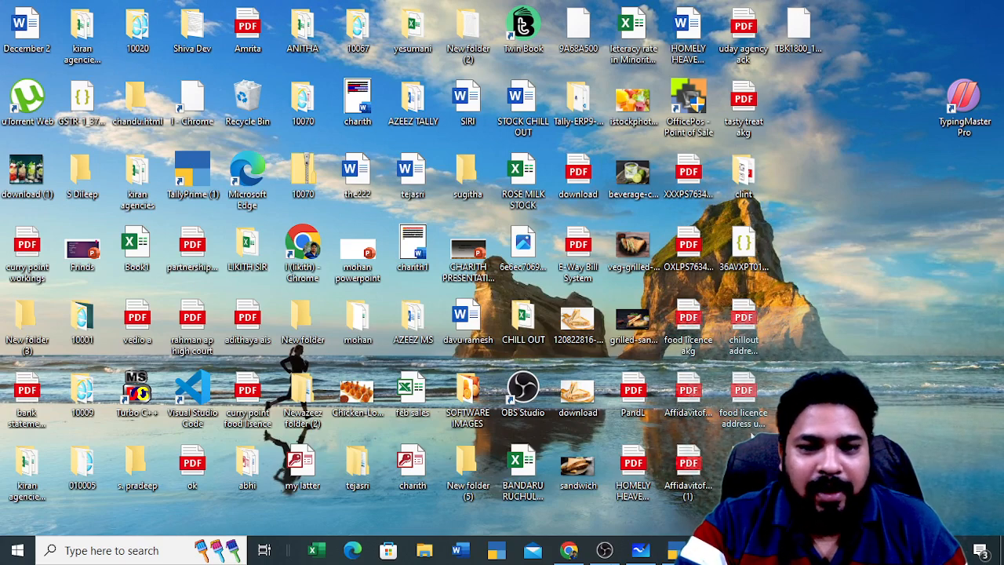
click(673, 549)
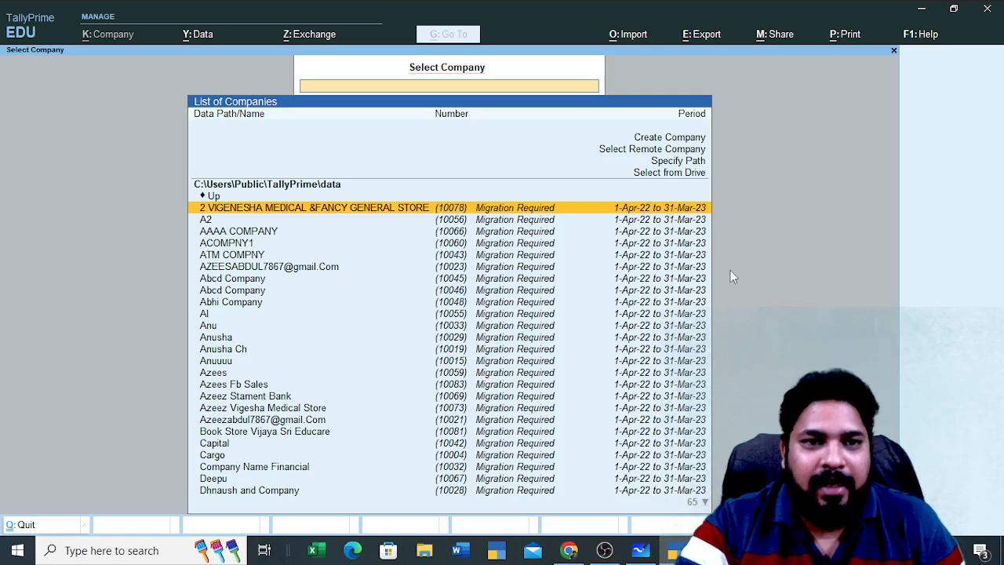
key(Up)
key(Up)
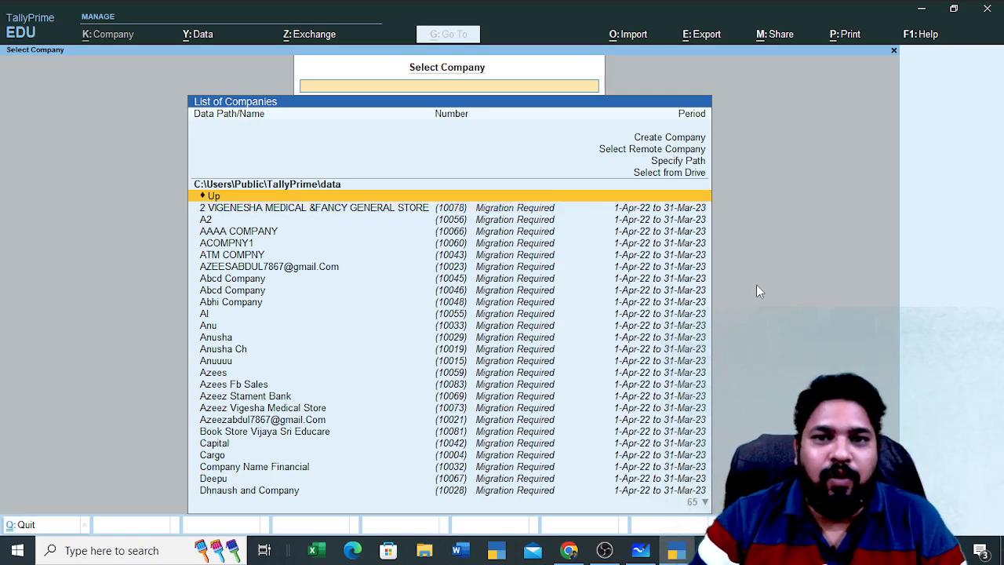
Open Data > Restore and list the Desktop backups via Select from Drive
click(198, 38)
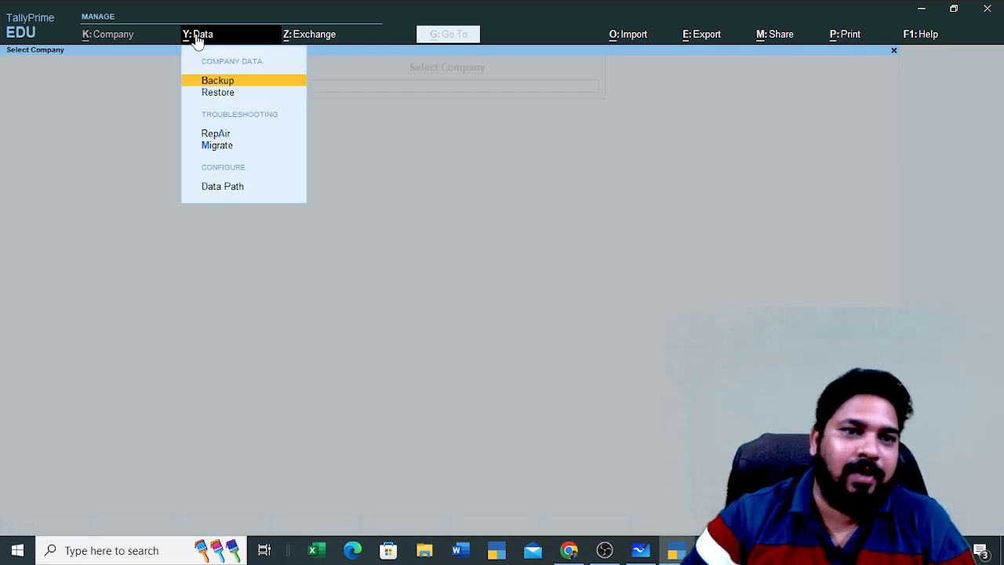
key(Down)
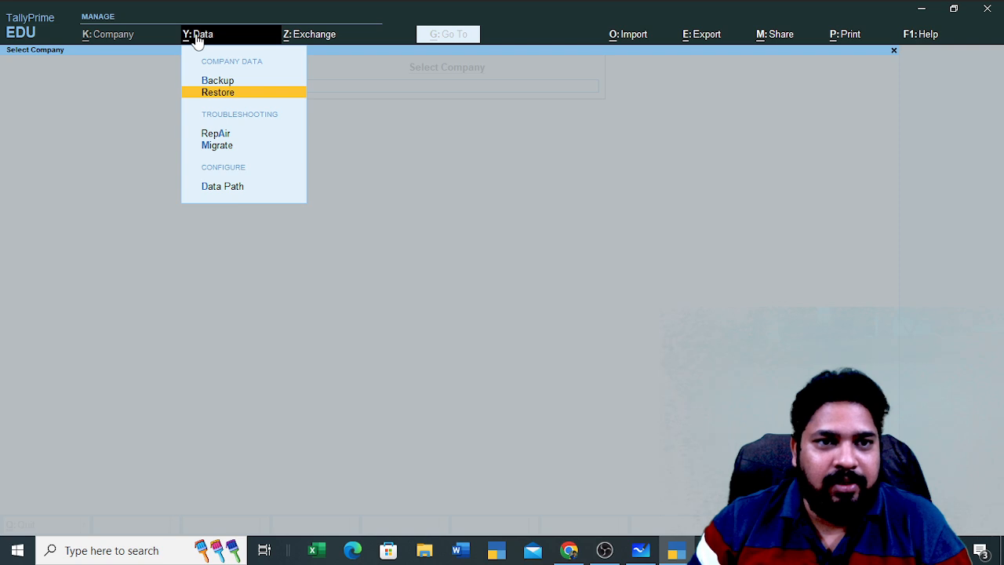
key(Return)
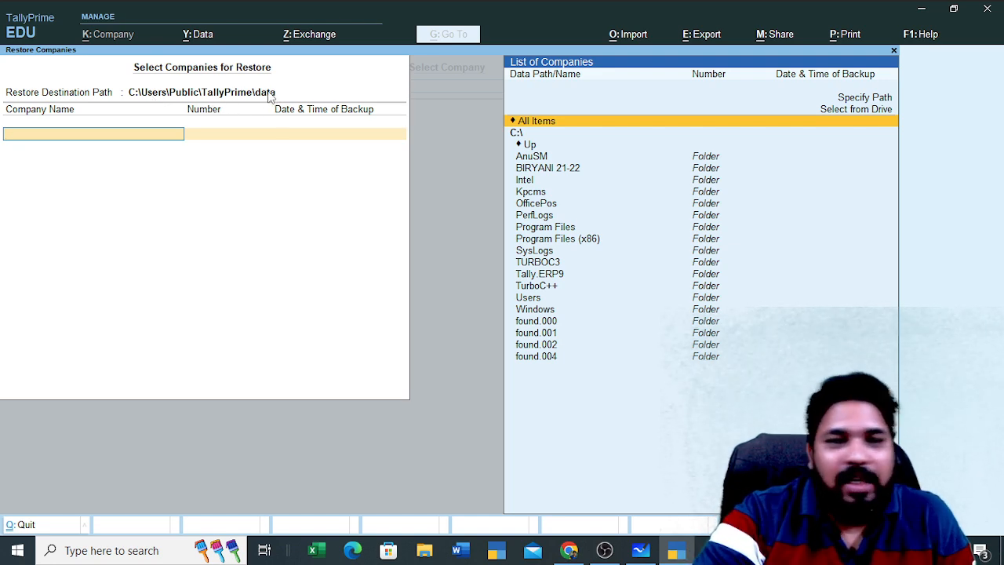
key(Up)
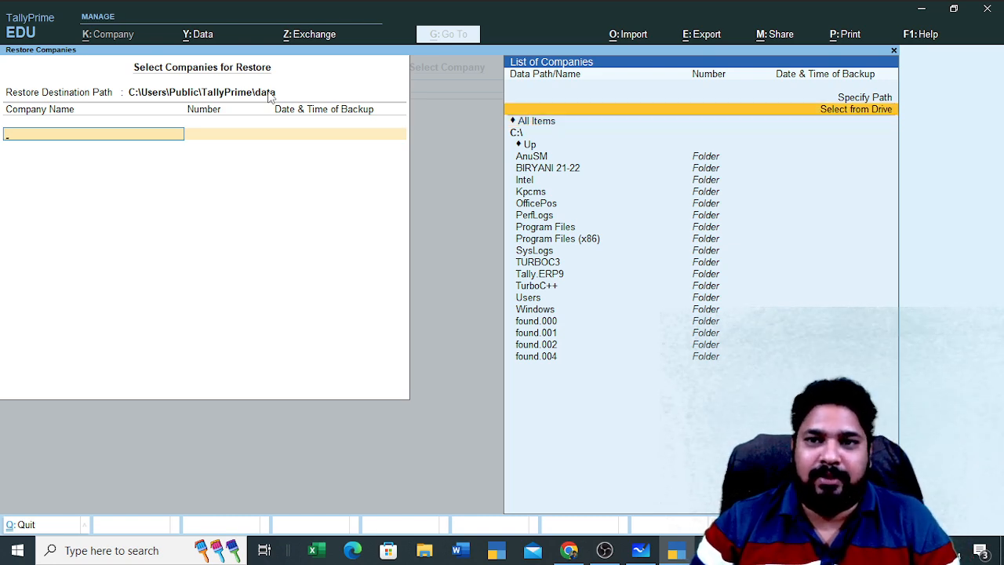
key(Return)
key(Down)
key(Down)
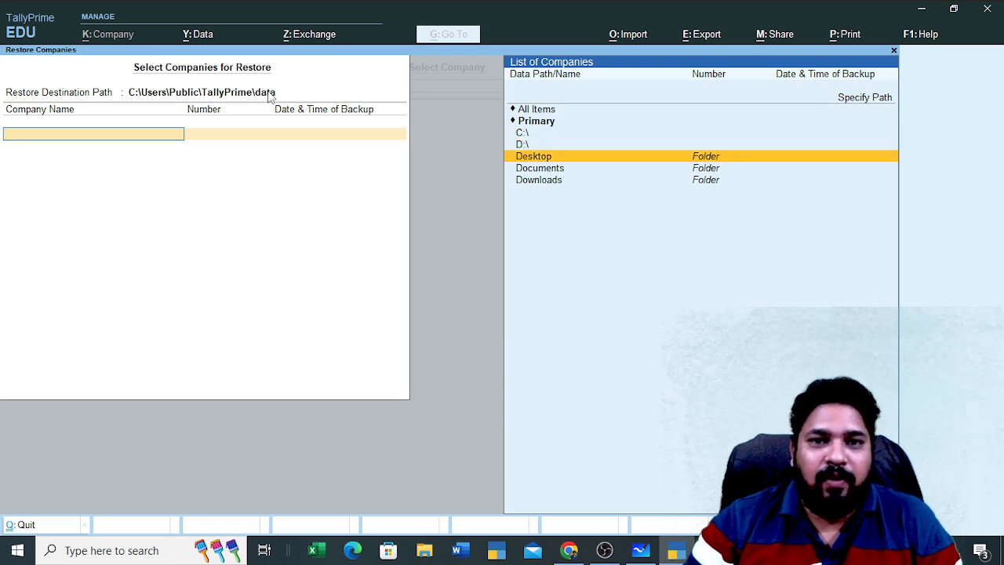
key(Return)
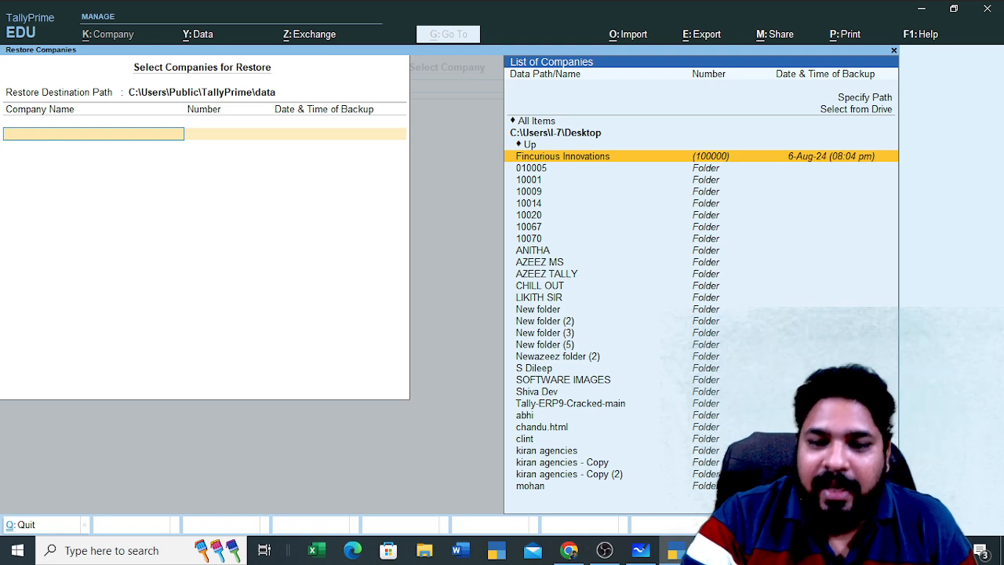
click(924, 14)
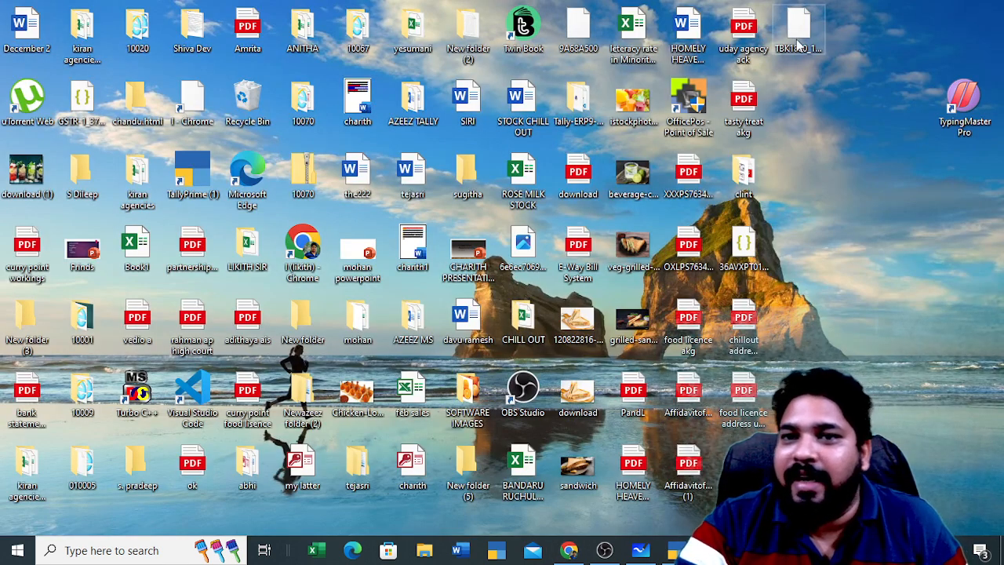
click(675, 551)
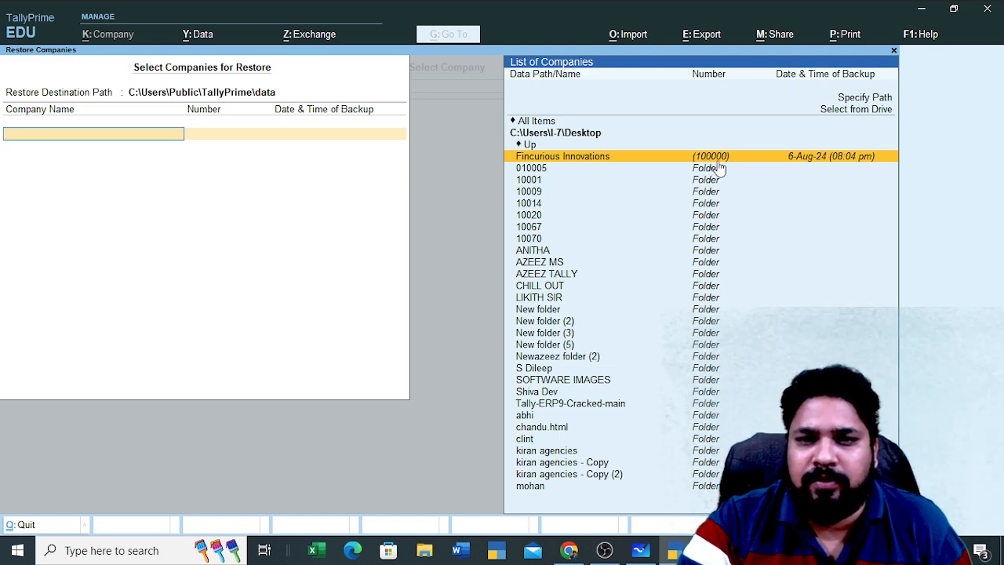
click(923, 10)
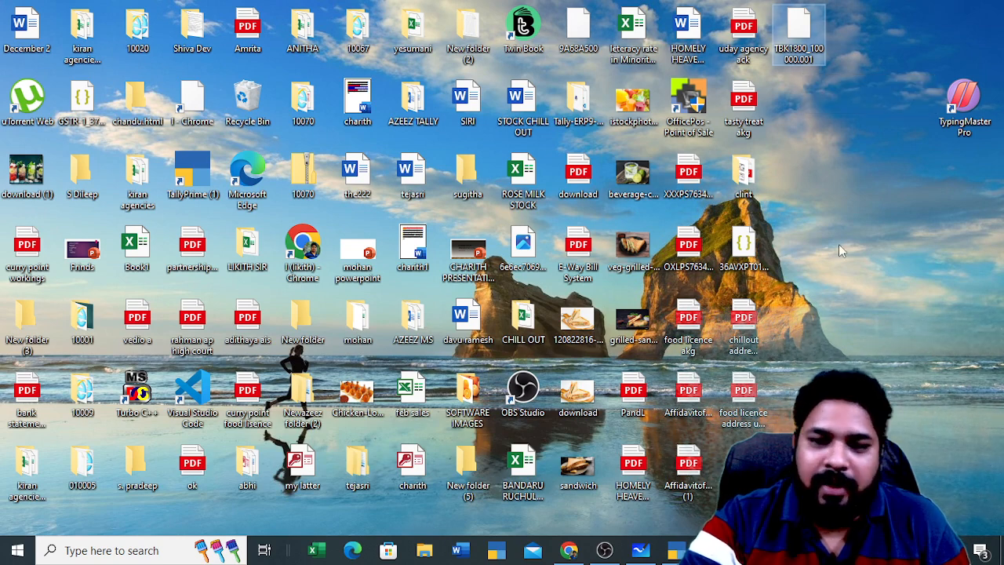
click(673, 554)
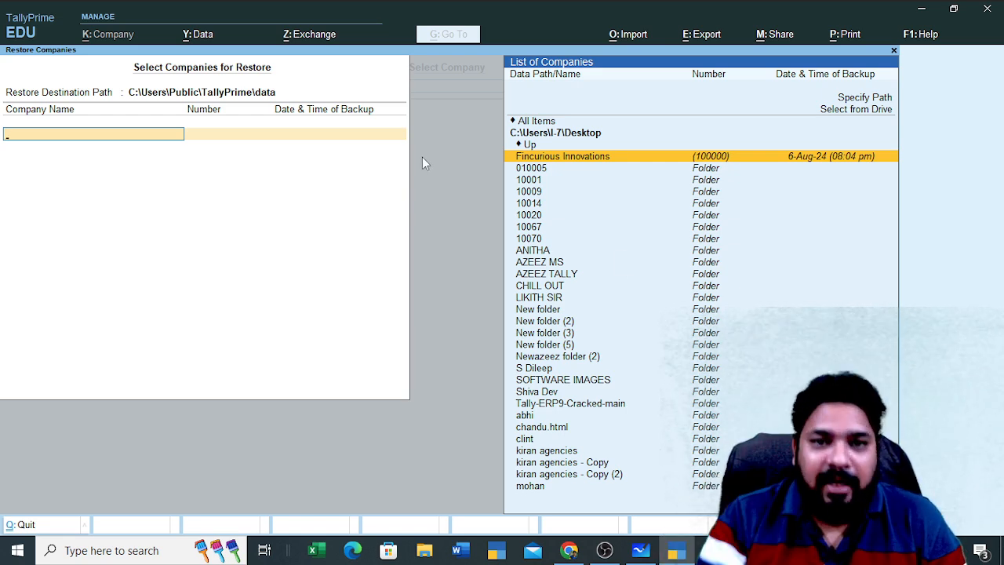
Restore the Fincurious Innovations backup, then return to the Select Company list with No to Quit
key(Return)
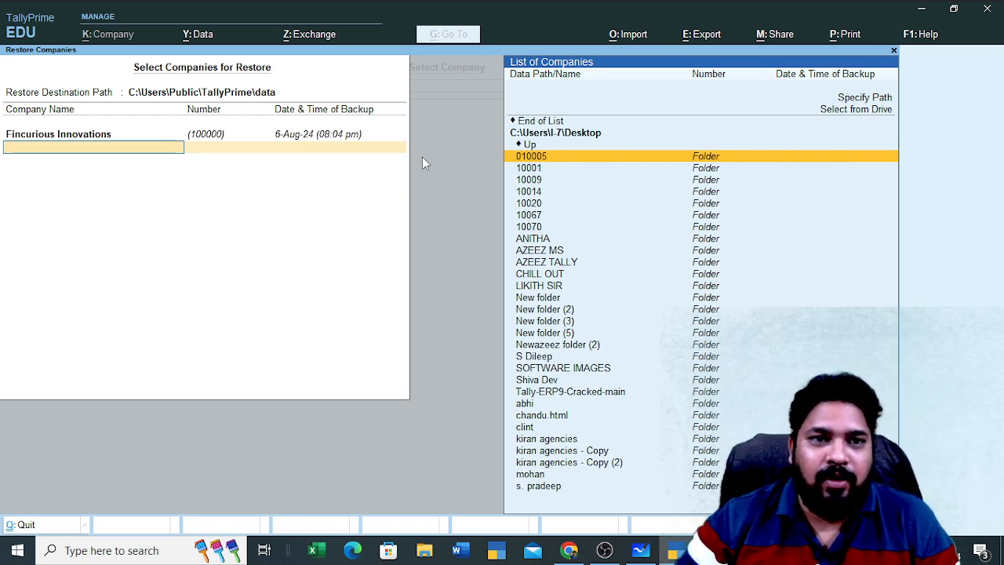
key(Up)
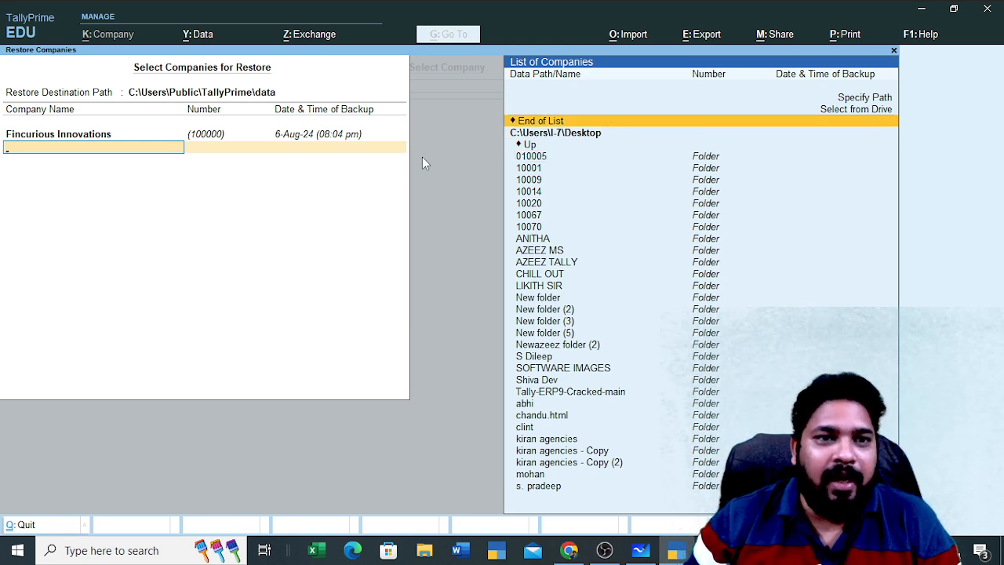
key(Return)
key(Return)
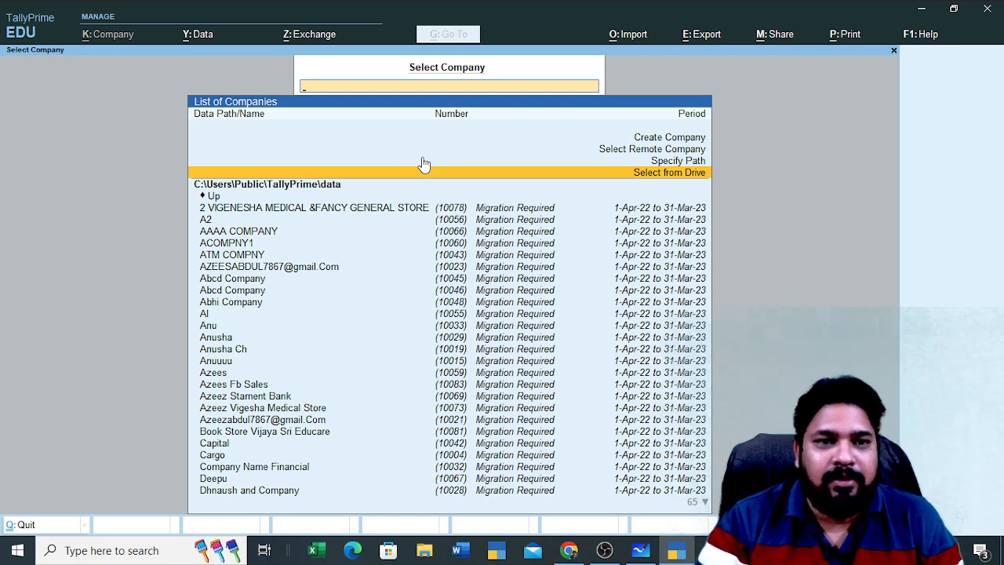
key(Escape)
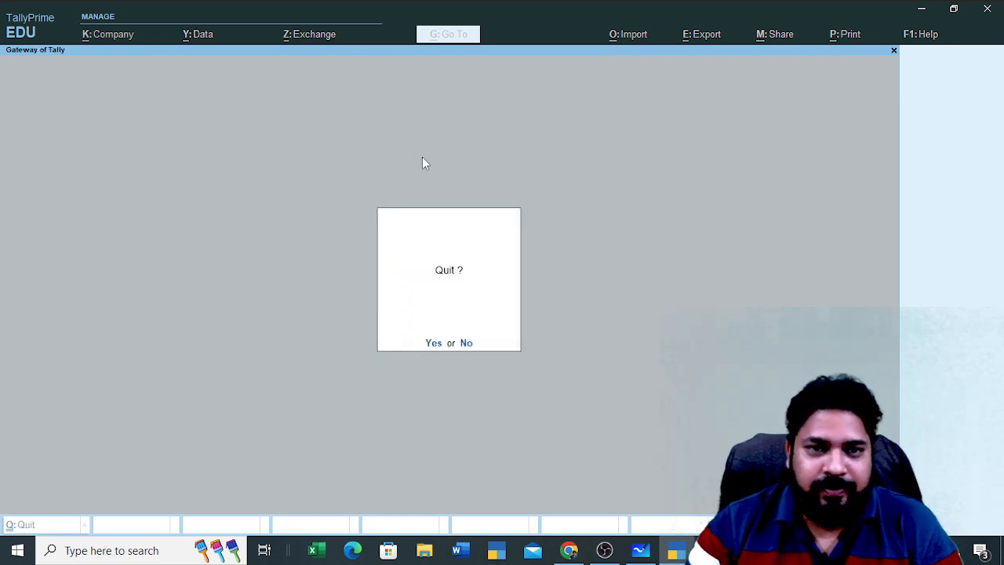
key(n)
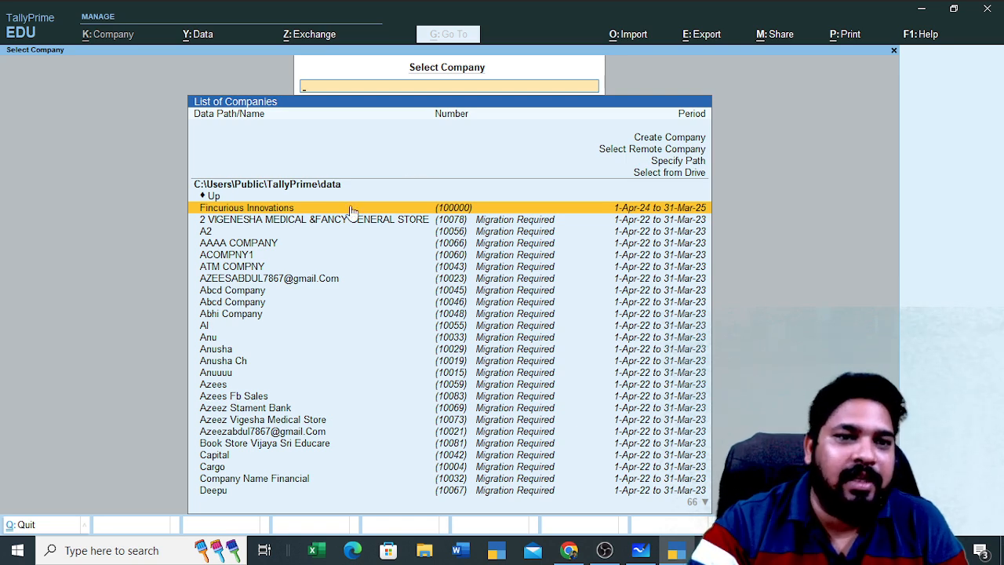
Open the restored Fincurious Innovations company, then check and dismiss the Data menu
click(297, 214)
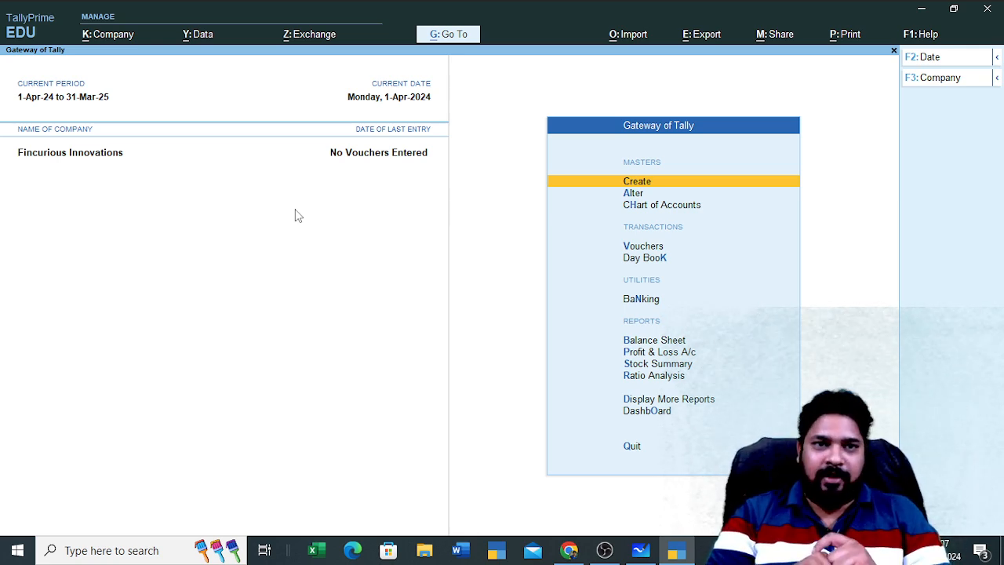
click(199, 38)
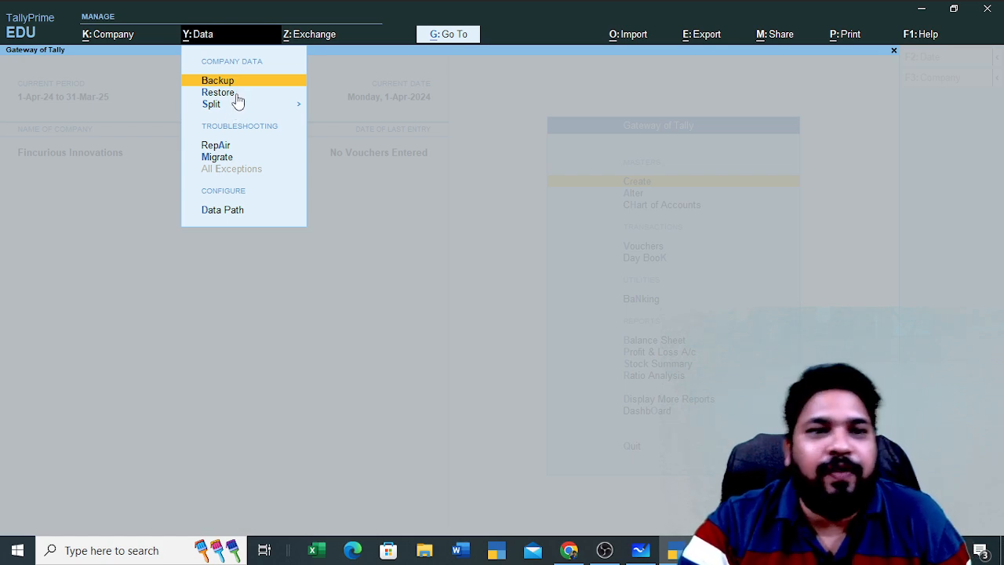
click(422, 225)
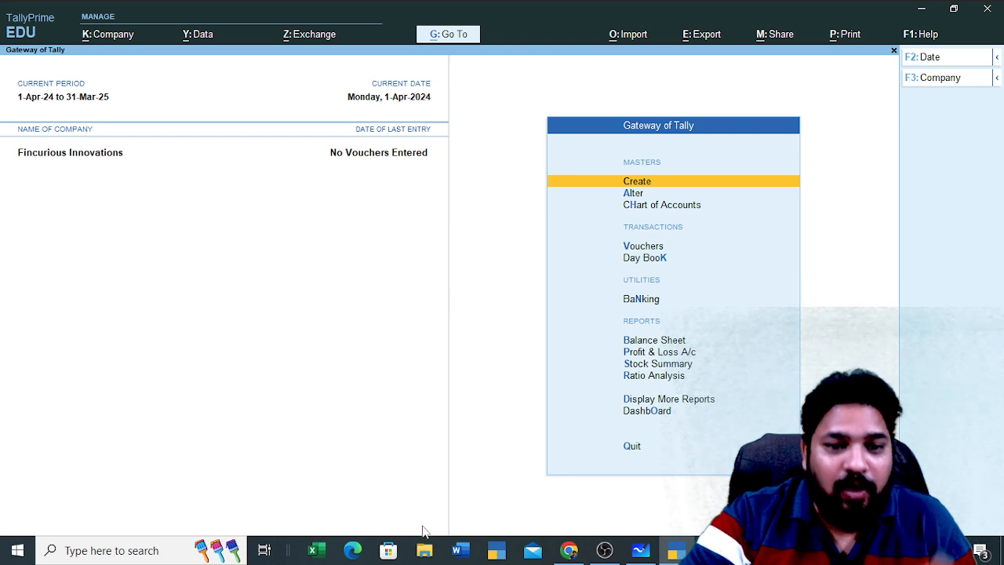
Launch File Explorer from the taskbar at Quick access
click(424, 550)
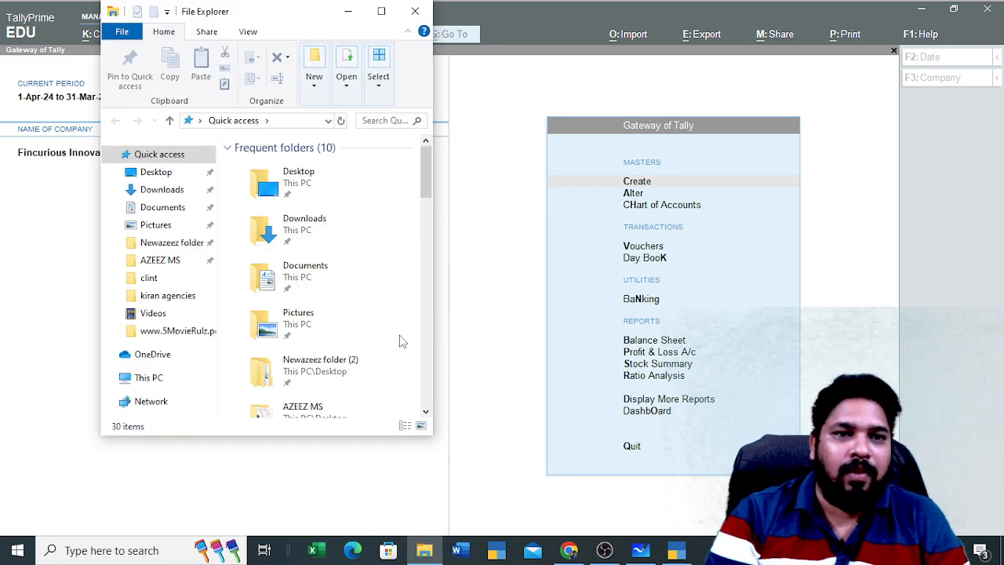
Maximize File Explorer and navigate to C:\Users\Public\TallyPrime\data
click(382, 11)
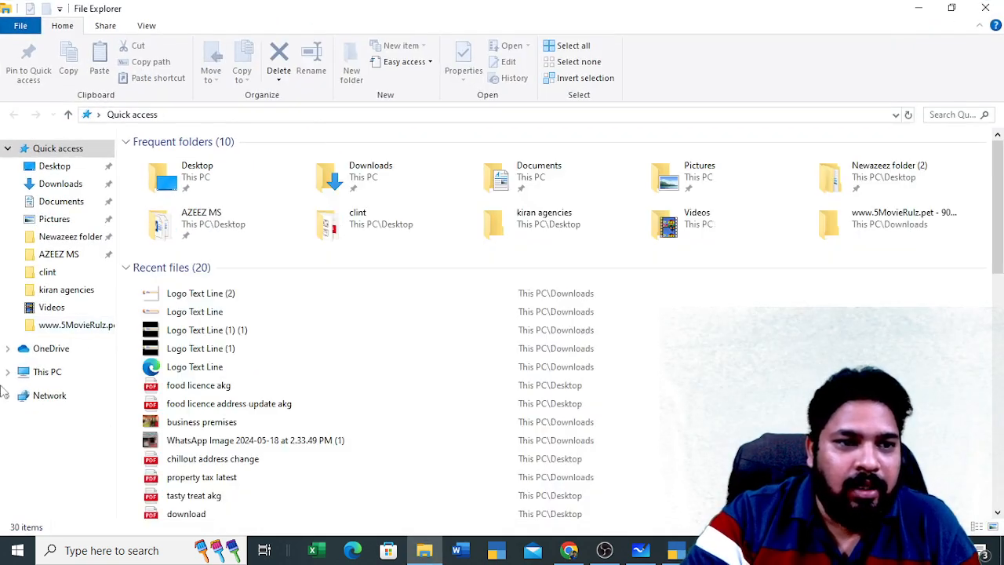
click(40, 375)
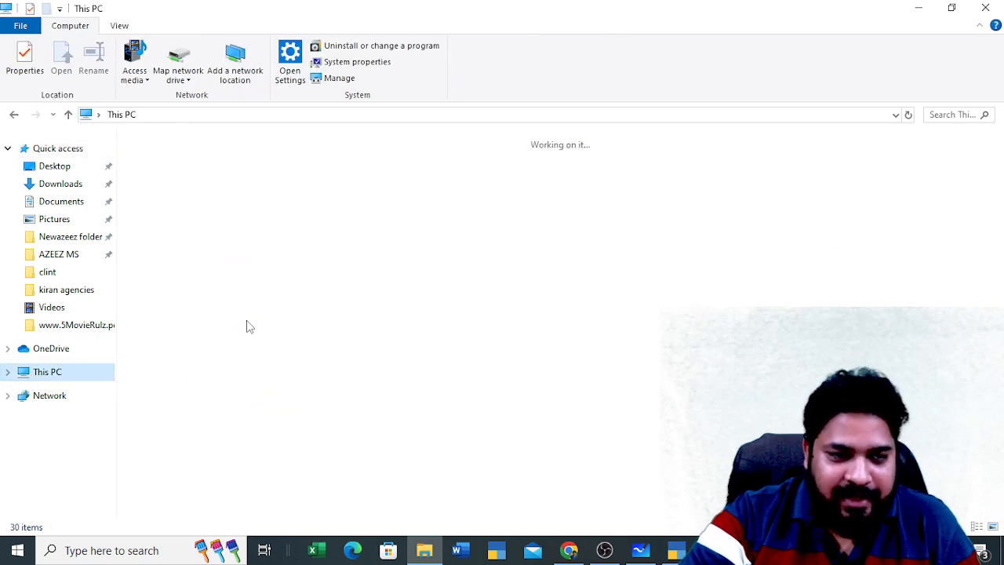
double_click(250, 284)
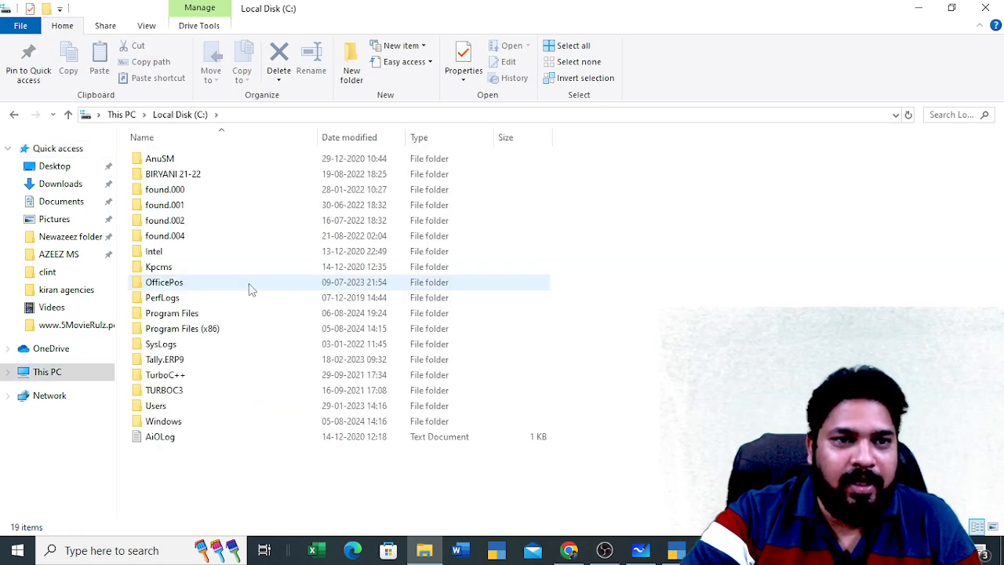
double_click(220, 405)
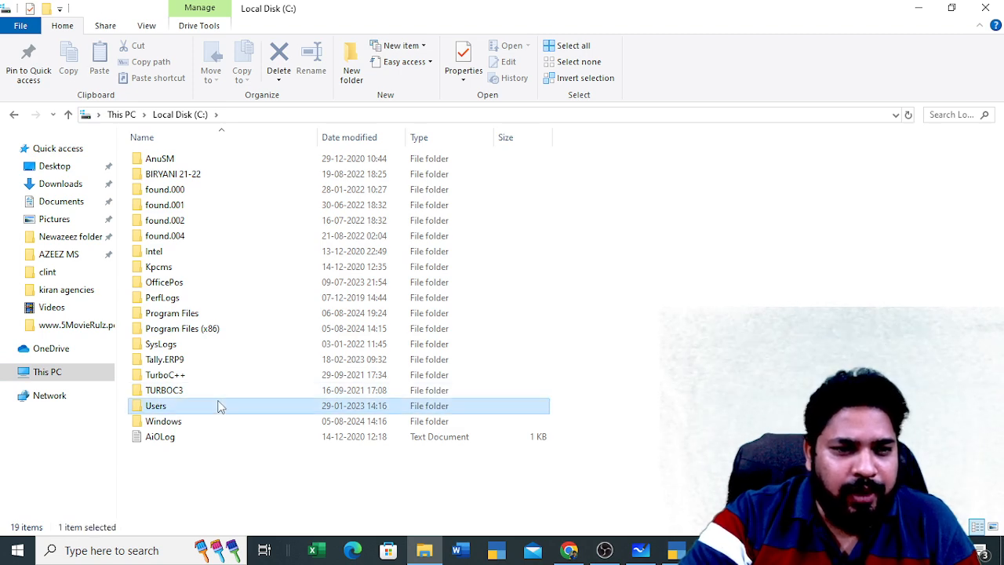
double_click(195, 174)
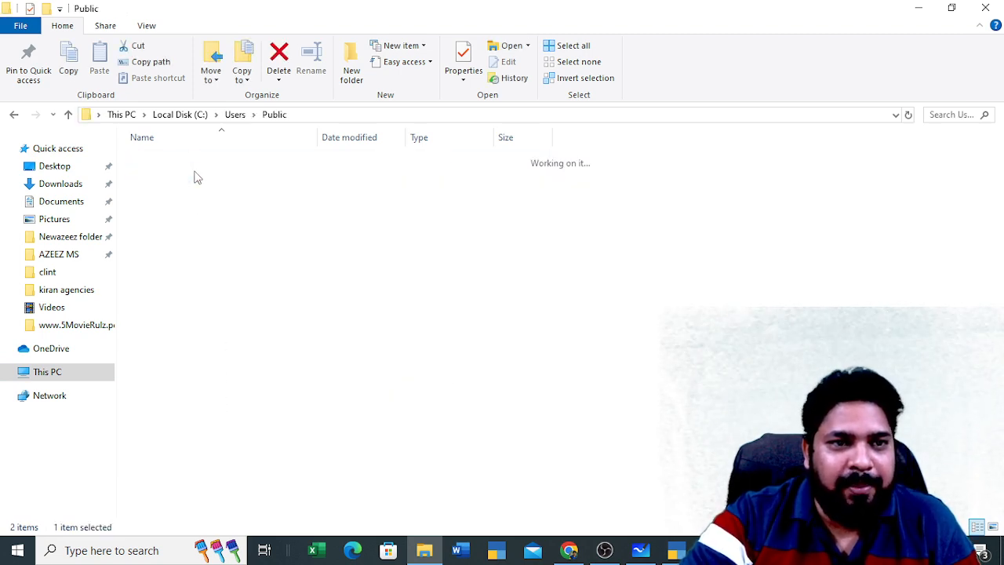
double_click(201, 236)
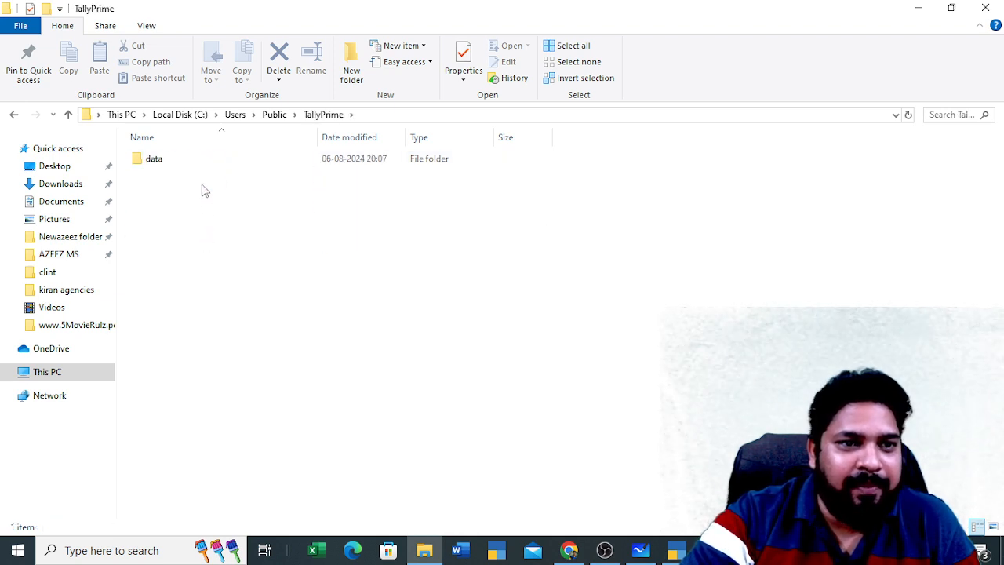
double_click(200, 162)
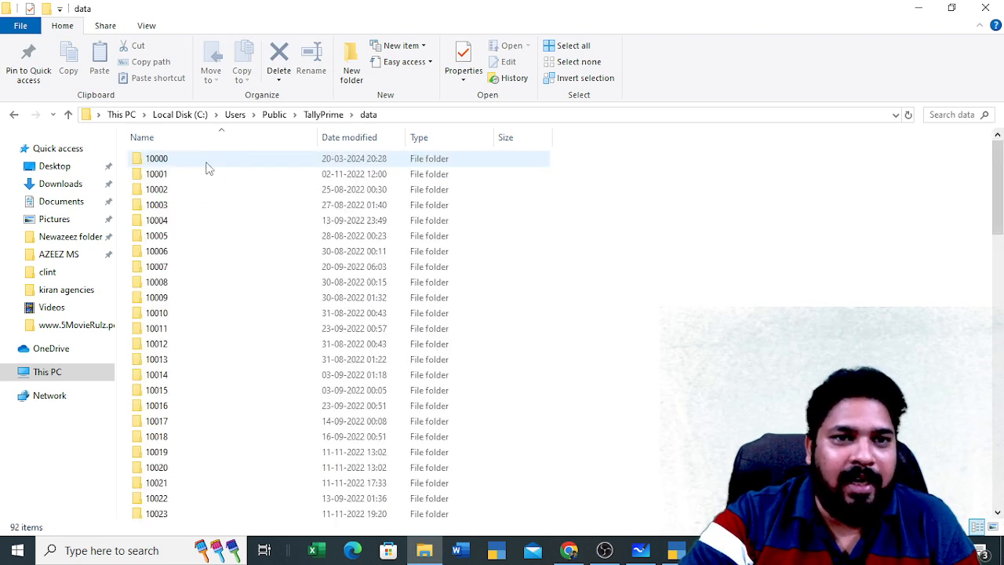
click(414, 114)
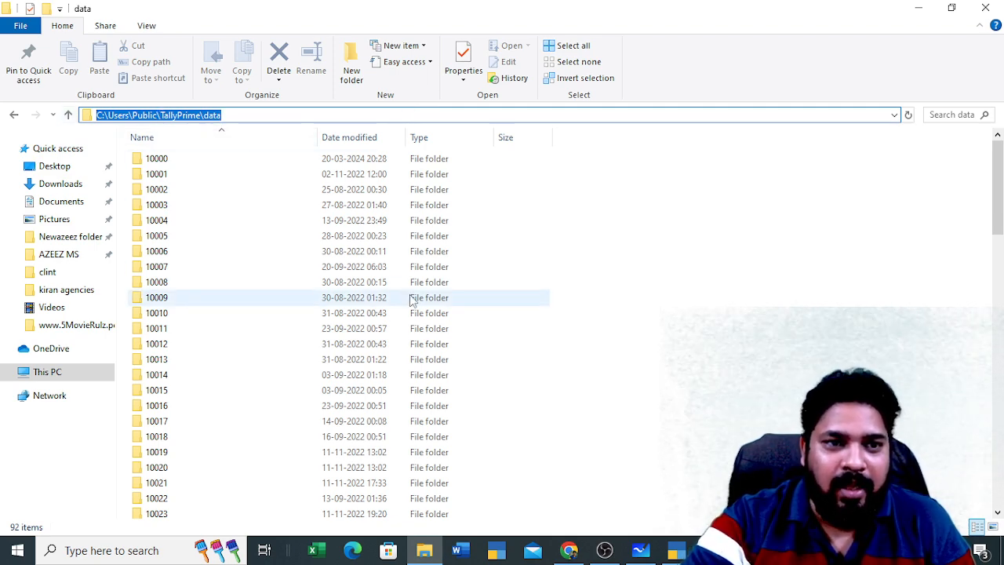
Scroll down and select the company folder 100000
scroll(392, 196, down, 11)
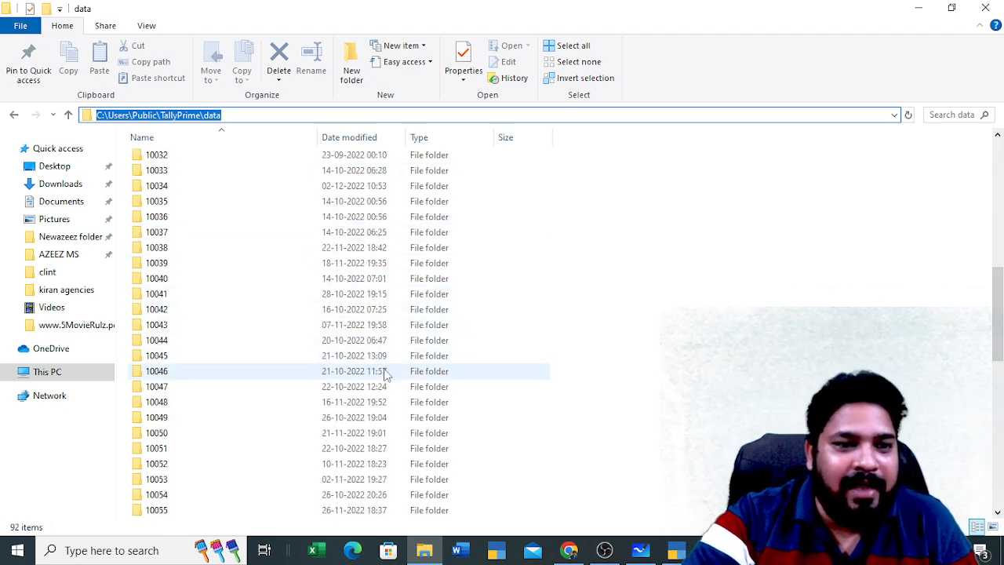
scroll(384, 375, down, 12)
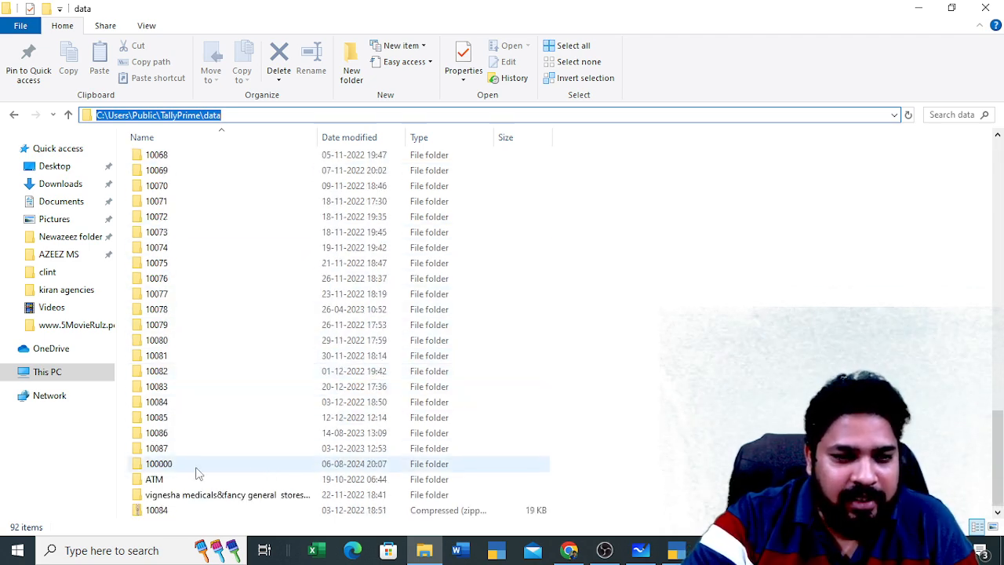
click(198, 470)
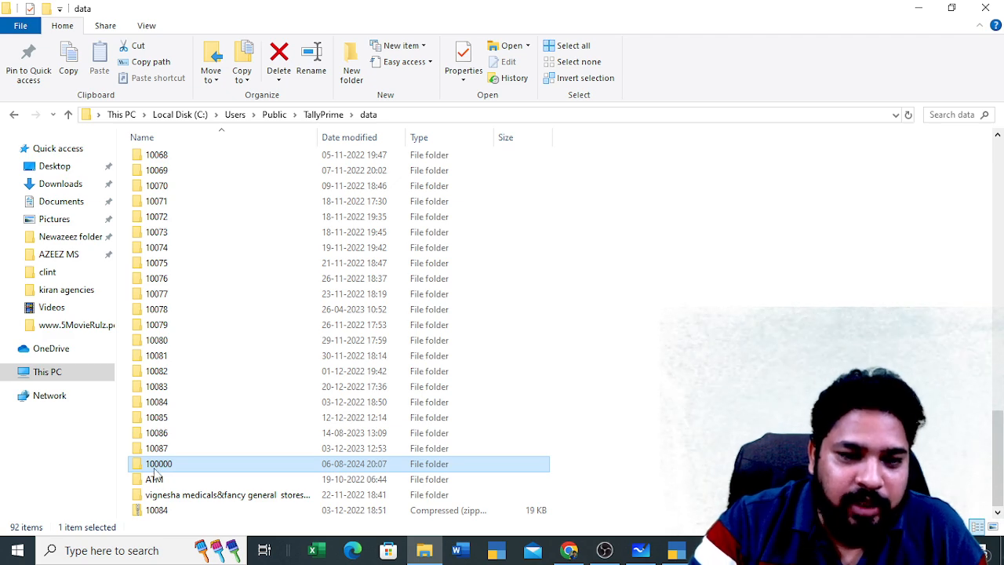
mouse_move(156, 475)
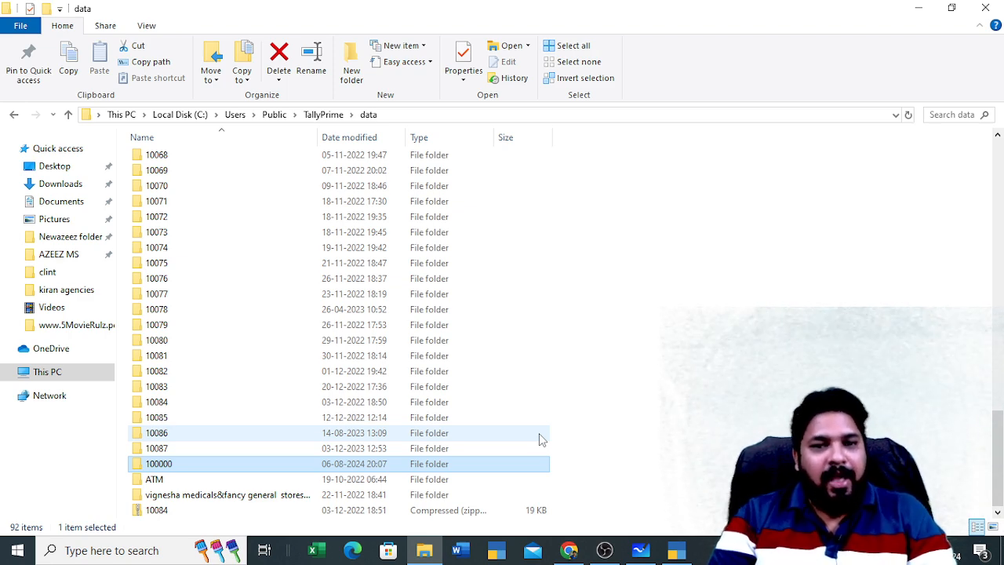
Cut folder 100000 and paste it onto the Desktop, which triggers a folder-in-use warning
right_click(398, 468)
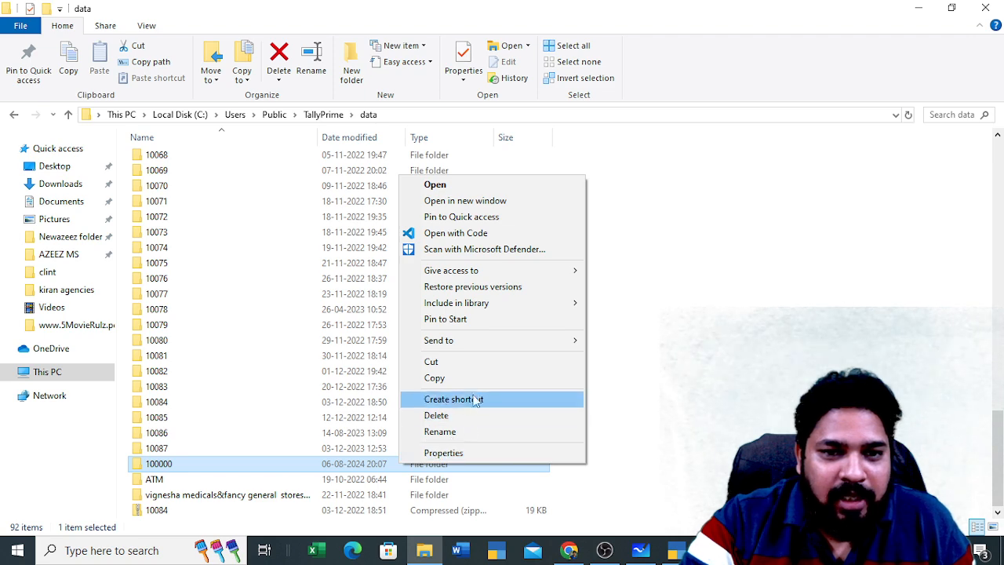
click(464, 369)
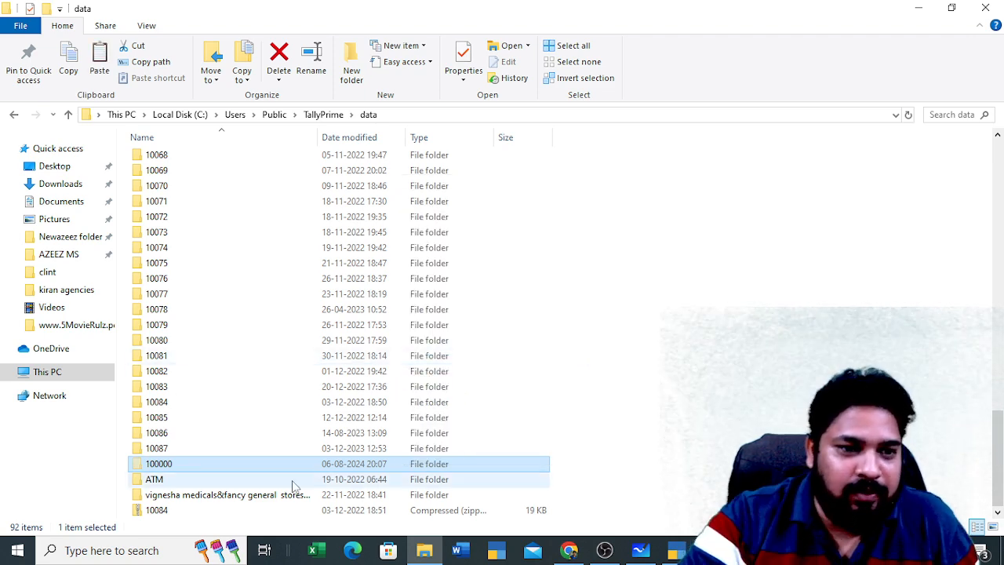
click(920, 7)
click(922, 10)
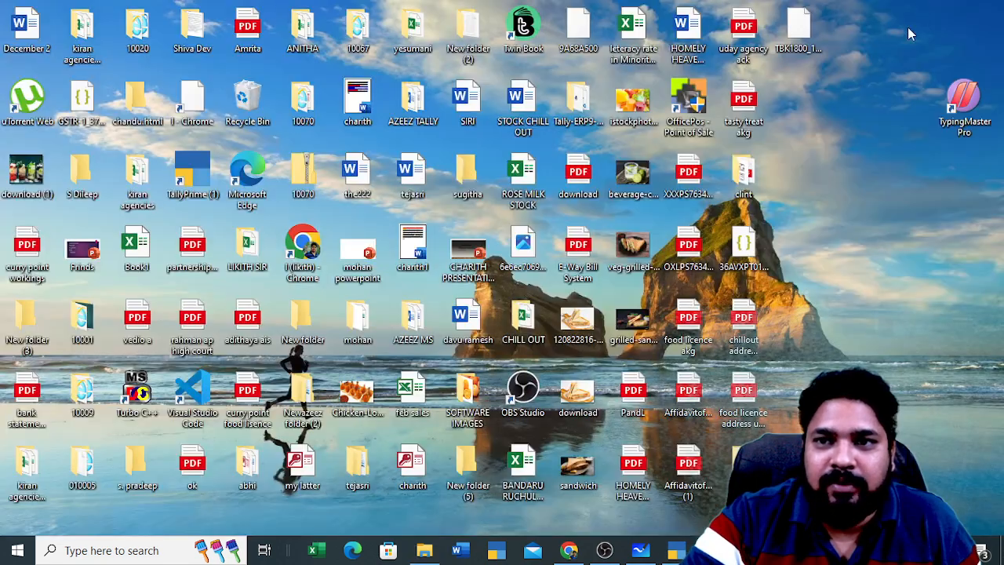
right_click(836, 196)
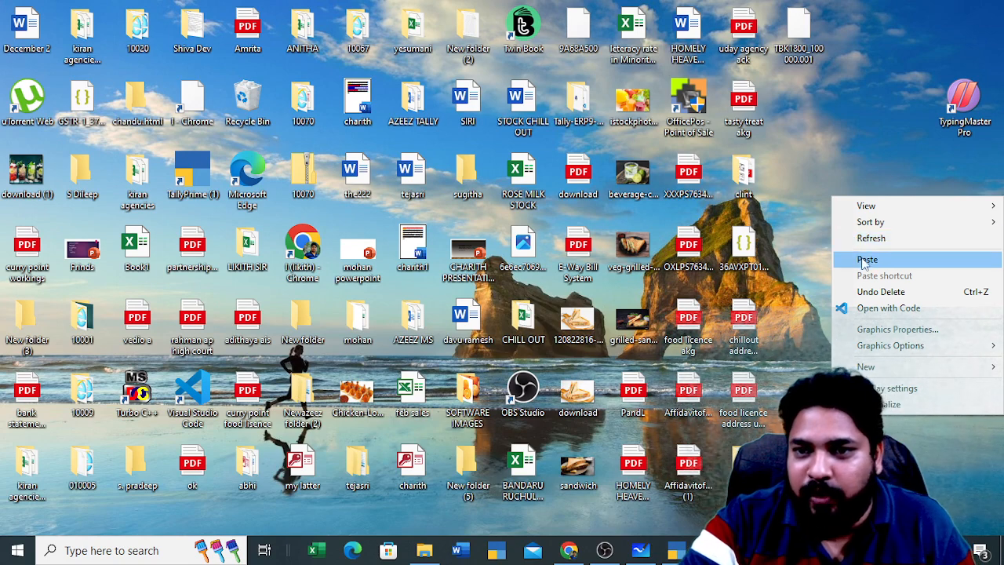
click(866, 259)
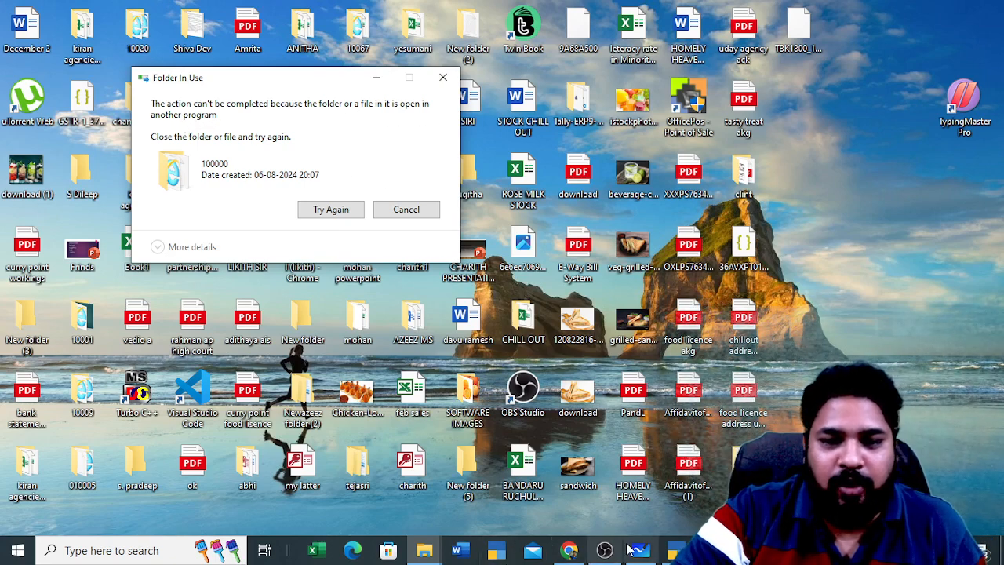
click(674, 551)
Quit TallyPrime and retry the move so folder 100000 reaches the Desktop
key(Escape)
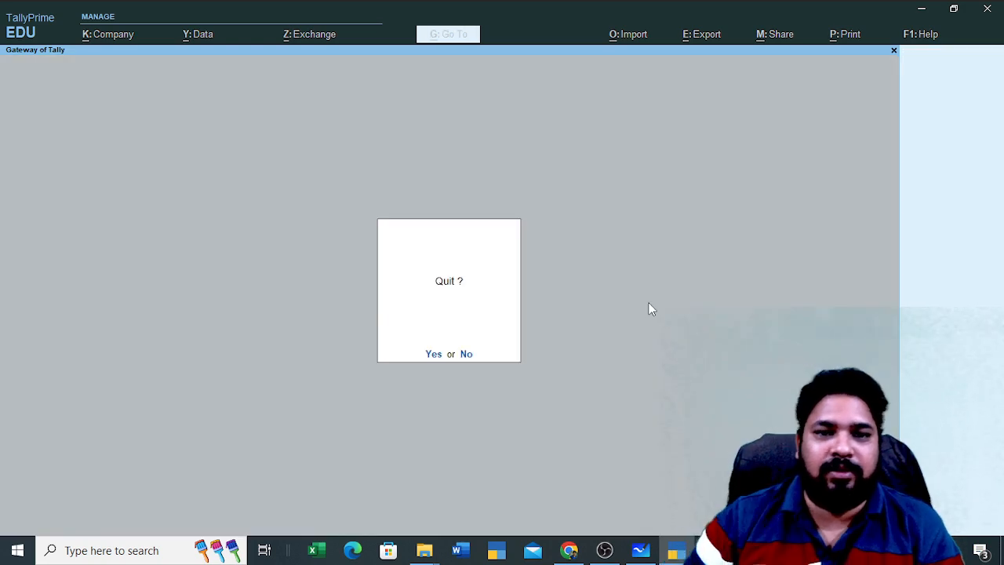
key(Return)
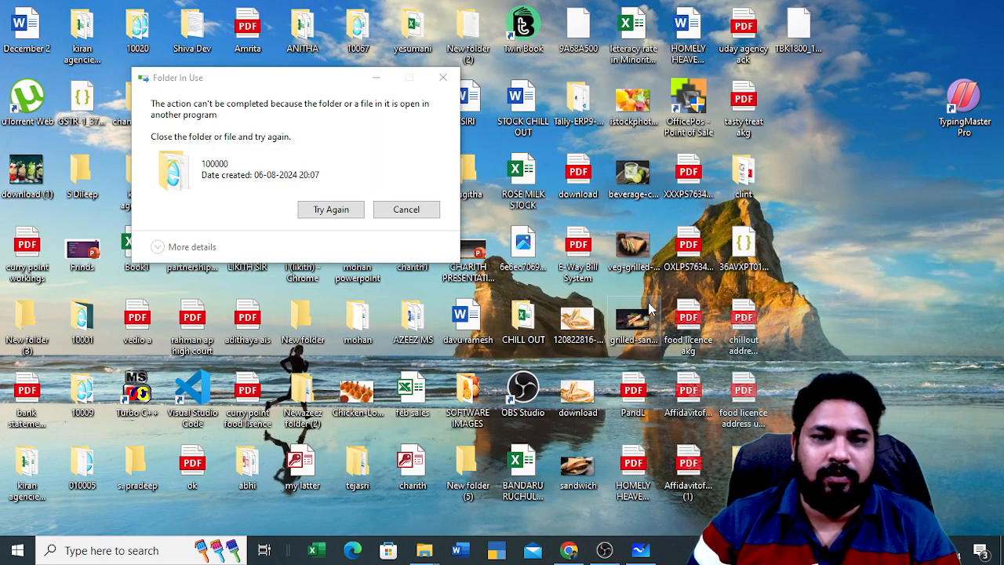
click(335, 210)
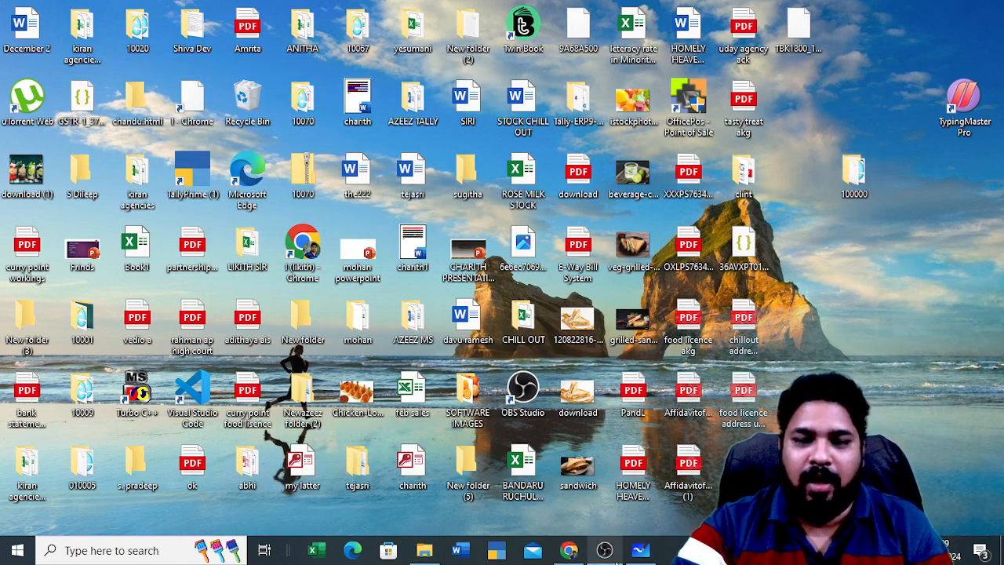
Remove the broken TallyPrime taskbar shortcut and relaunch TallyPrime from the Desktop
click(502, 551)
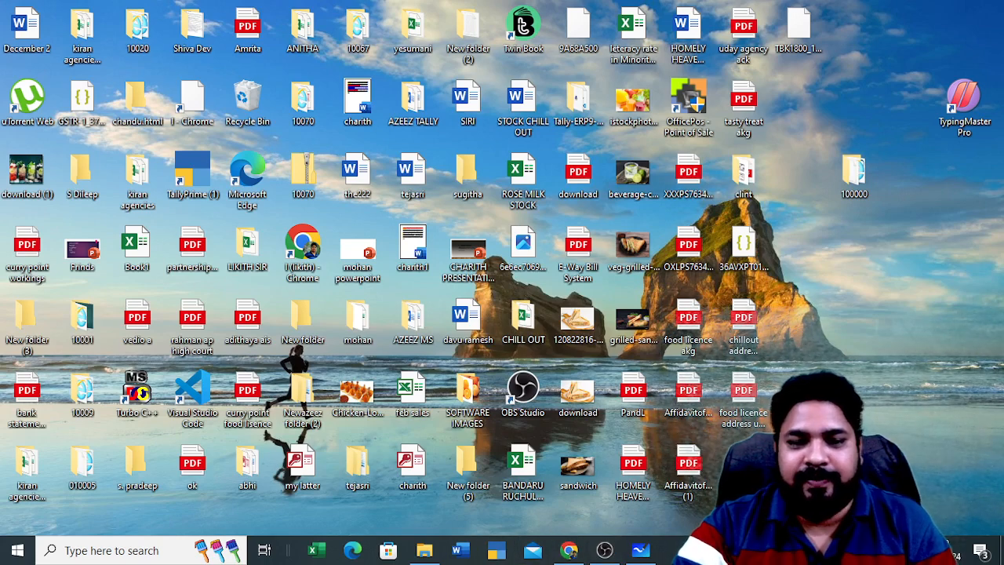
click(527, 326)
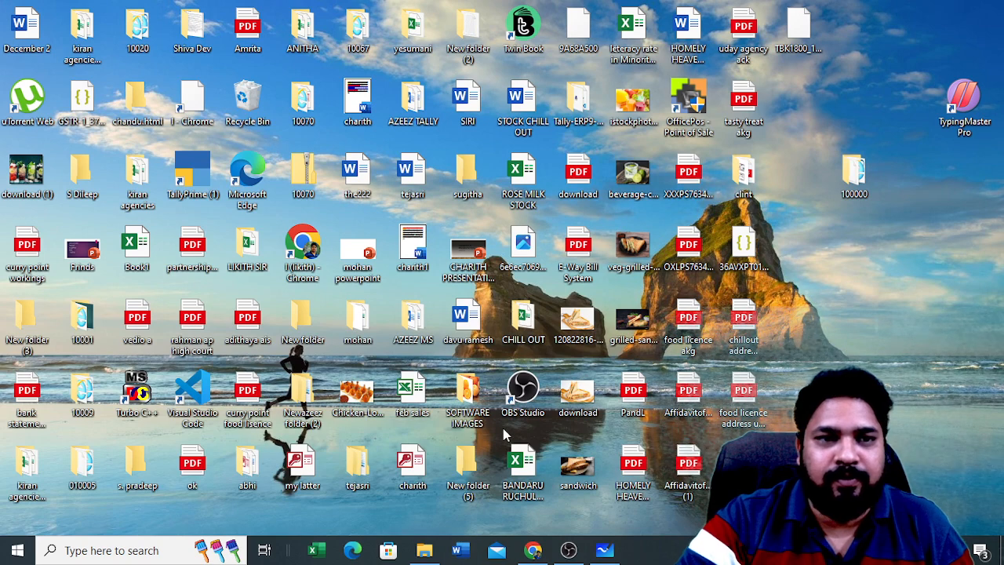
double_click(198, 166)
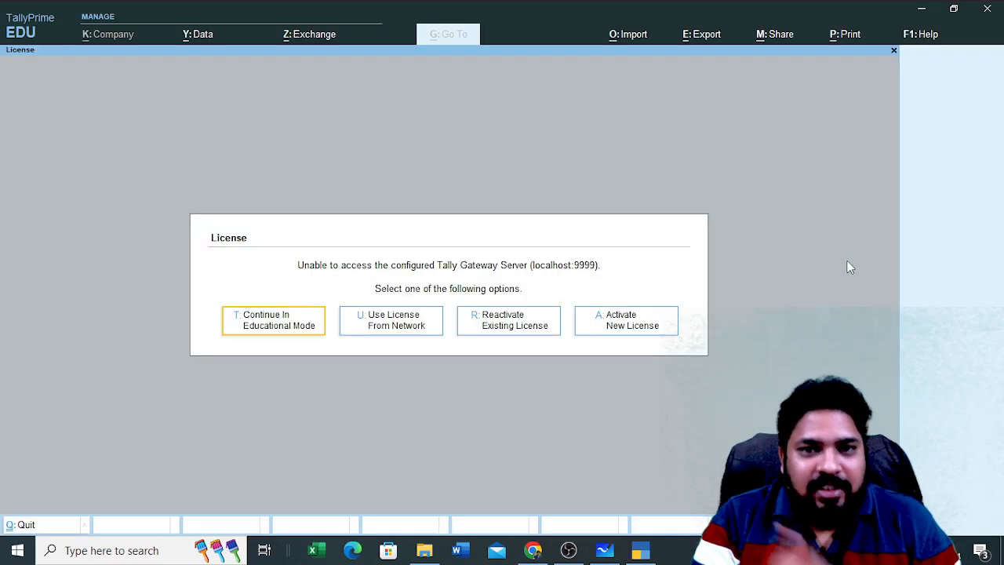
Continue in Educational Mode and move to Select from Drive in the company list
key(Return)
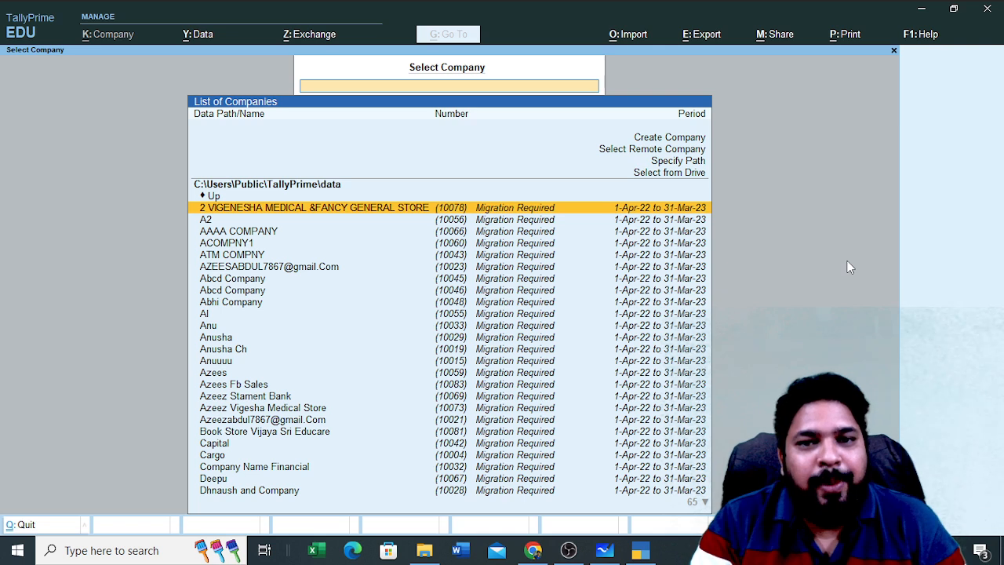
key(Up)
key(Up)
key(Up)
key(Up)
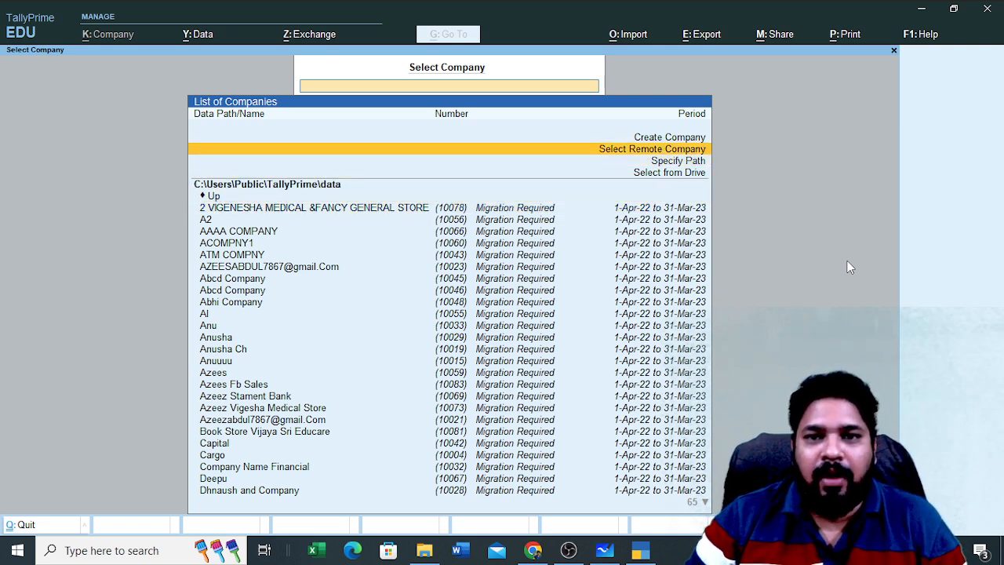
key(Down)
key(Down)
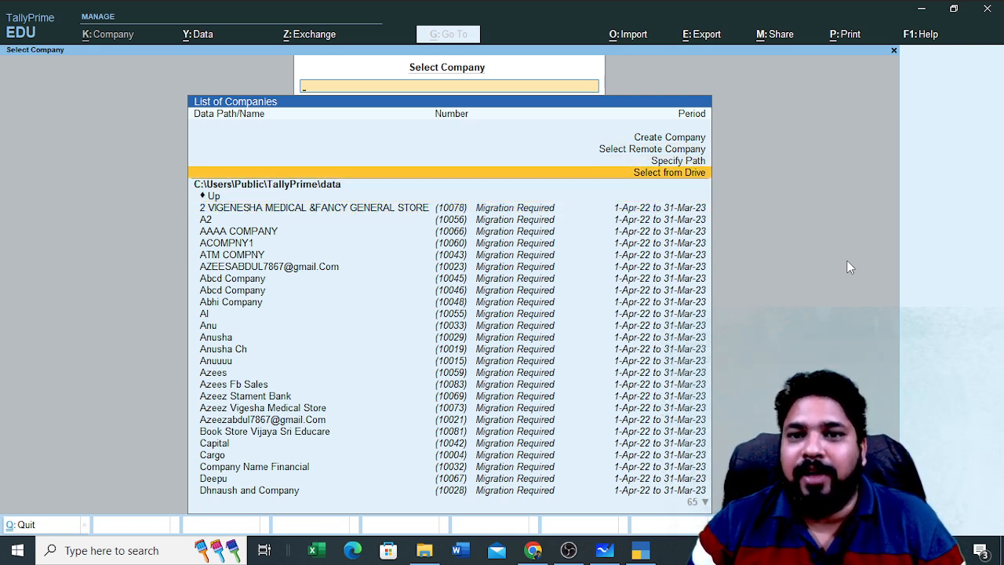
Load Fincurious Innovations from the Desktop drive location into the Gateway of Tally
key(Return)
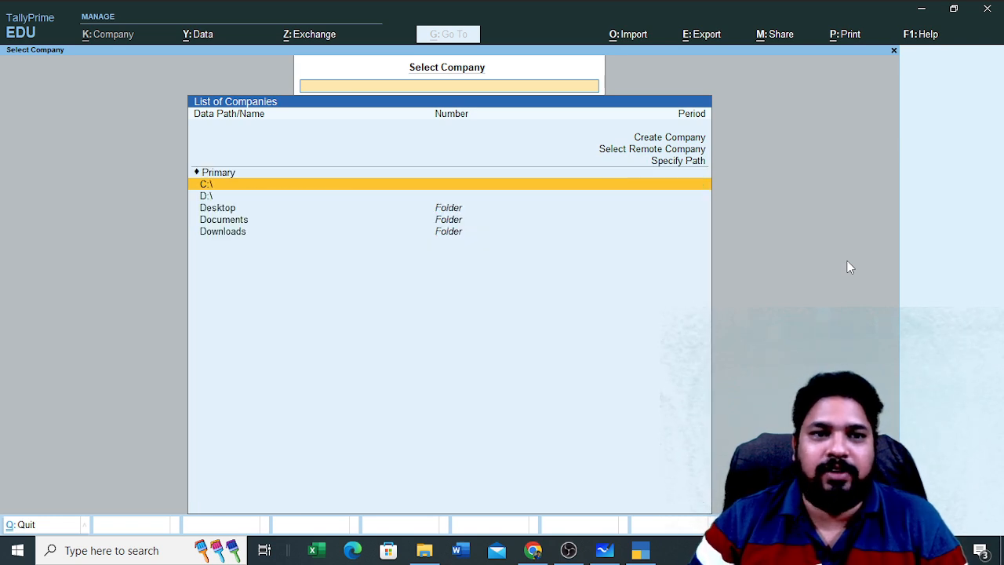
key(Down)
key(Down)
key(Return)
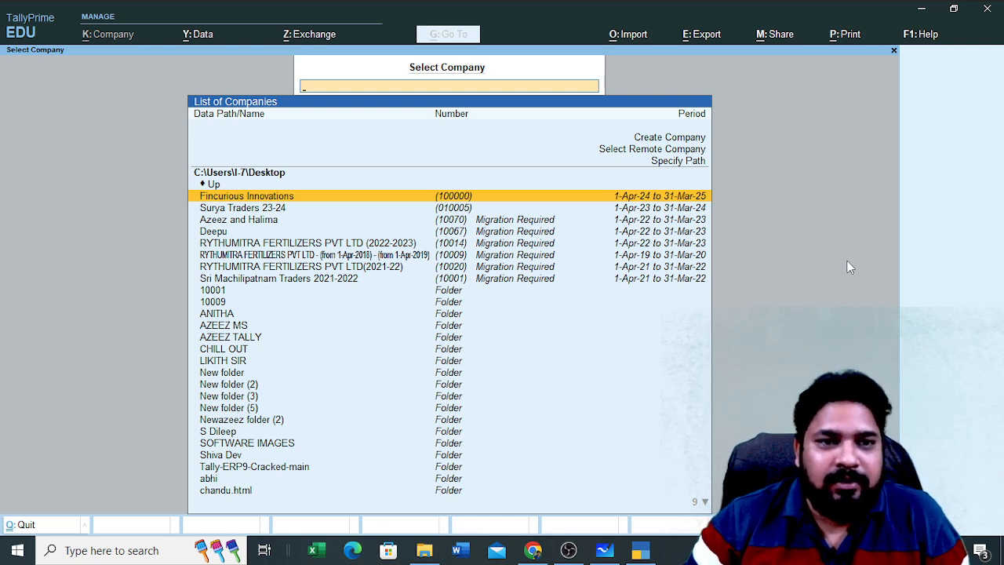
key(Return)
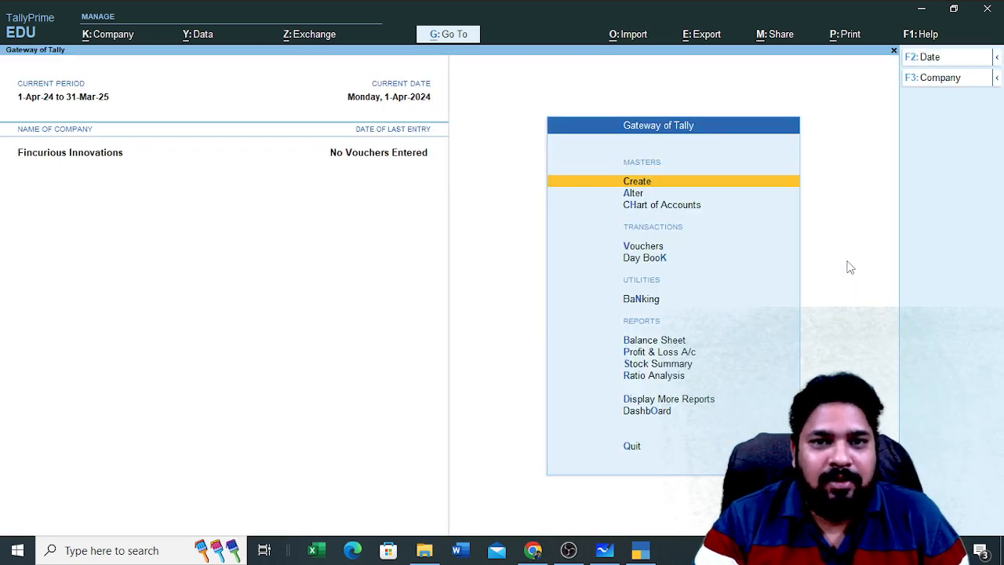